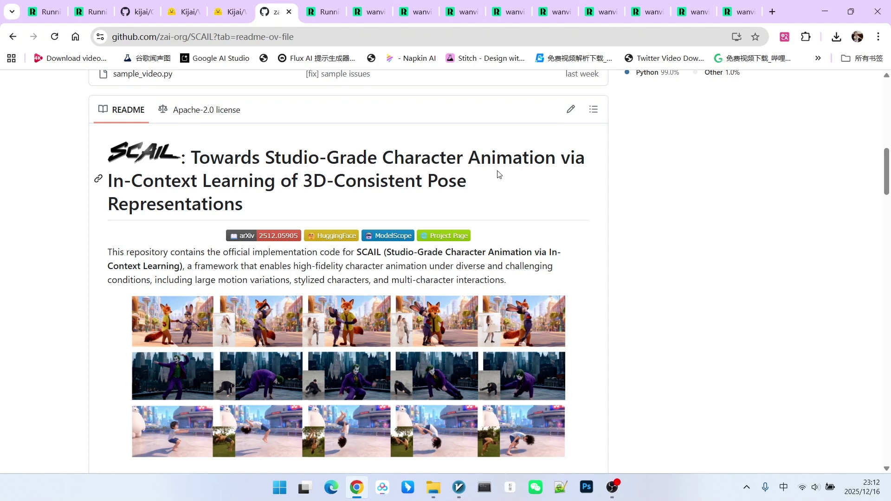
{"action": "scroll", "coordinate": [498, 174], "scroll_direction": "down", "scroll_amount": 1}
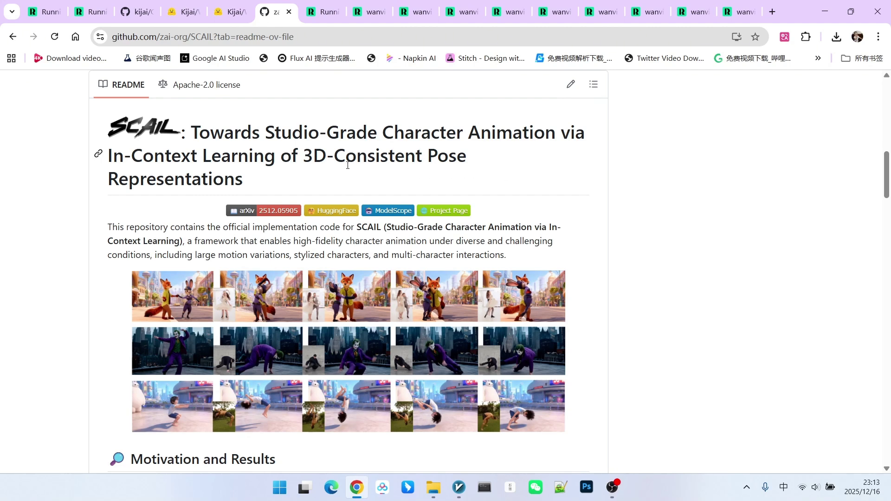
- Highlight the '3D-Consistent' phrase in the SCAIL README title
{"action": "left_click_drag", "start_coordinate": [304, 156], "coordinate": [414, 165]}
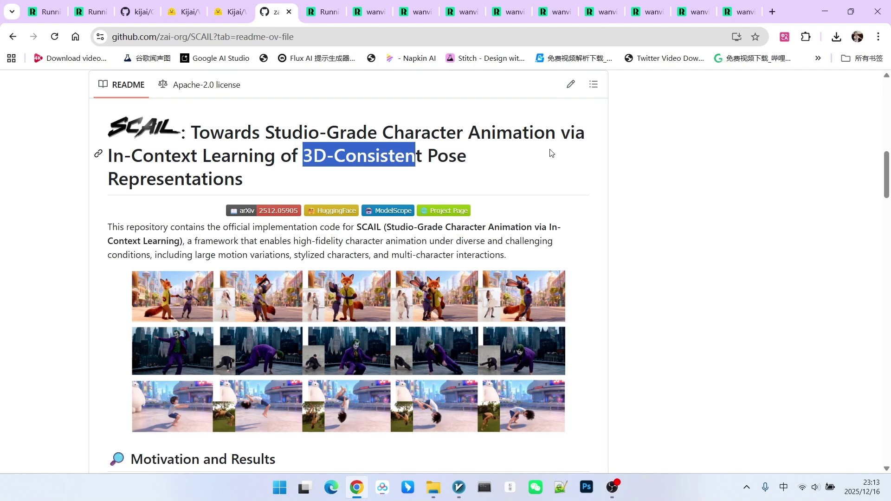
{"action": "key", "text": "ctrl+Tab"}
{"action": "key", "text": "ctrl+Tab"}
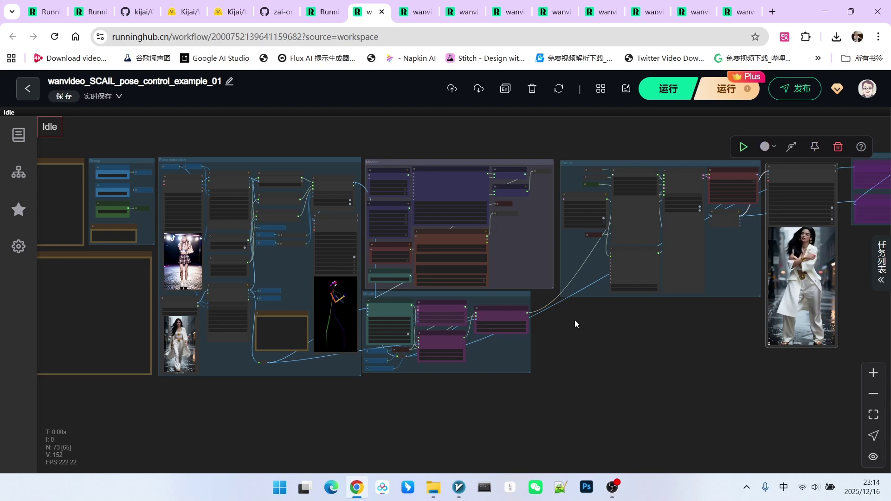
{"action": "scroll", "coordinate": [575, 320], "scroll_direction": "up", "scroll_amount": 1}
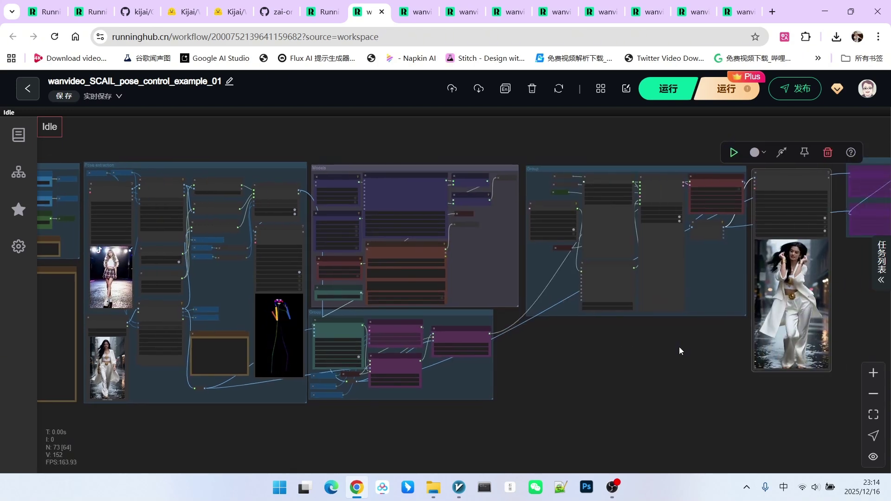
{"action": "left_click_drag", "start_coordinate": [679, 346], "coordinate": [543, 313]}
{"action": "scroll", "coordinate": [684, 277], "scroll_direction": "up", "scroll_amount": 1}
{"action": "scroll", "coordinate": [695, 252], "scroll_direction": "up", "scroll_amount": 1}
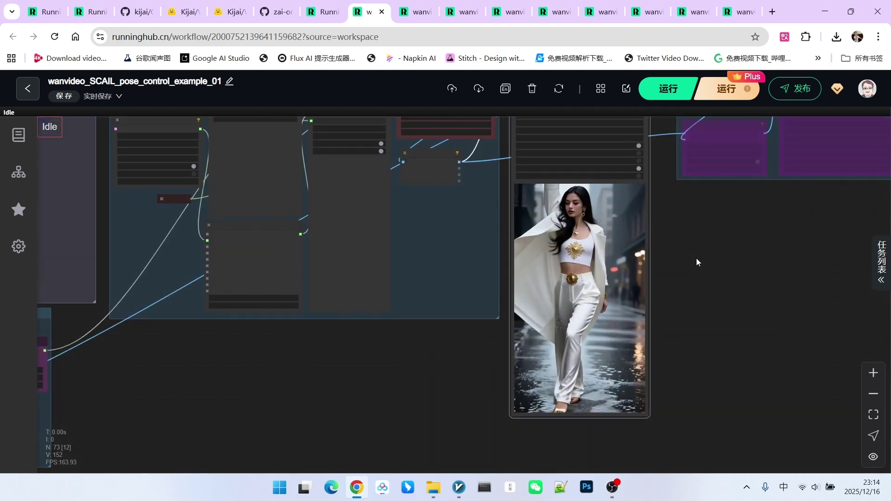
{"action": "scroll", "coordinate": [697, 274], "scroll_direction": "up", "scroll_amount": 1}
{"action": "scroll", "coordinate": [676, 260], "scroll_direction": "up", "scroll_amount": 1}
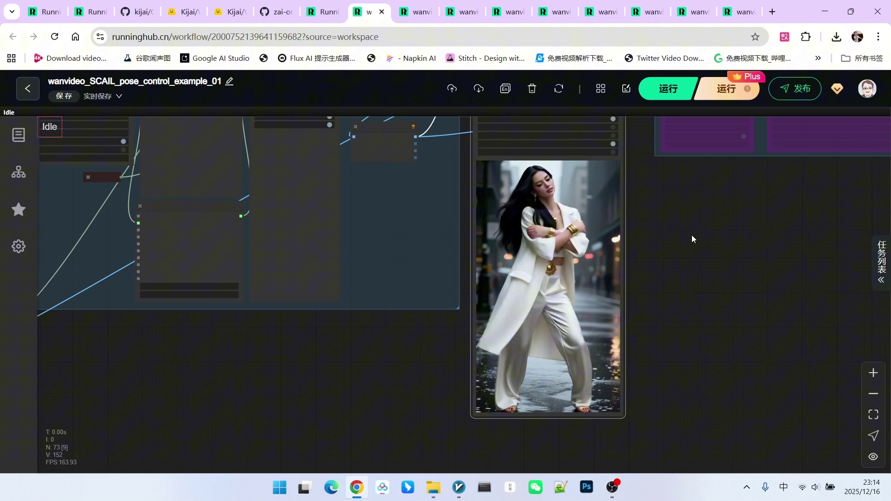
- Switch to the example 02 workflow and pan its node graph into view
{"action": "key", "text": "ctrl+Tab"}
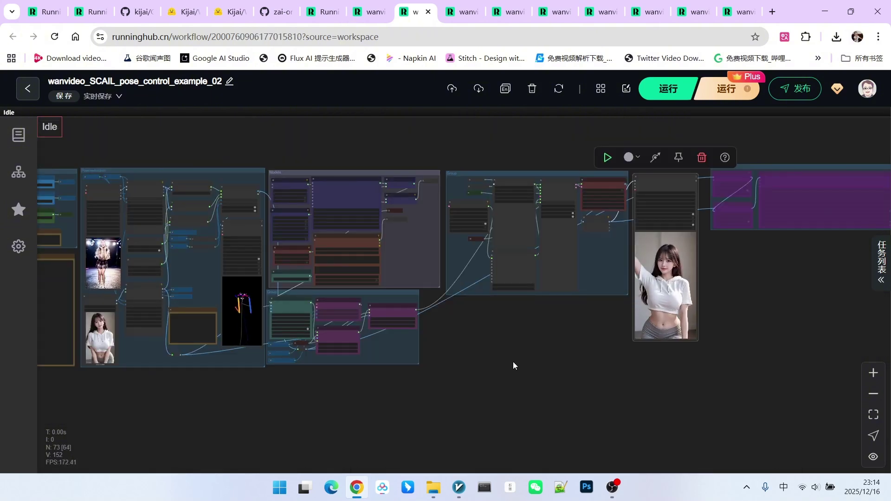
{"action": "scroll", "coordinate": [489, 365], "scroll_direction": "up", "scroll_amount": 5}
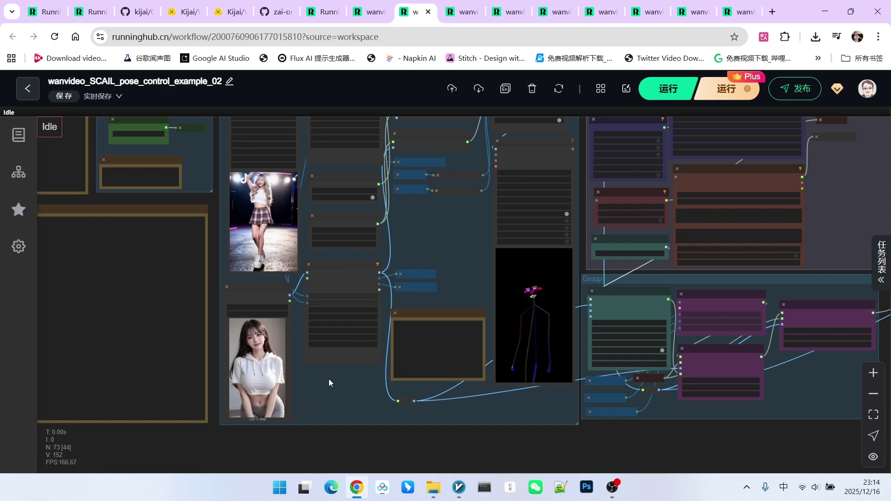
{"action": "scroll", "coordinate": [330, 372], "scroll_direction": "down", "scroll_amount": 2}
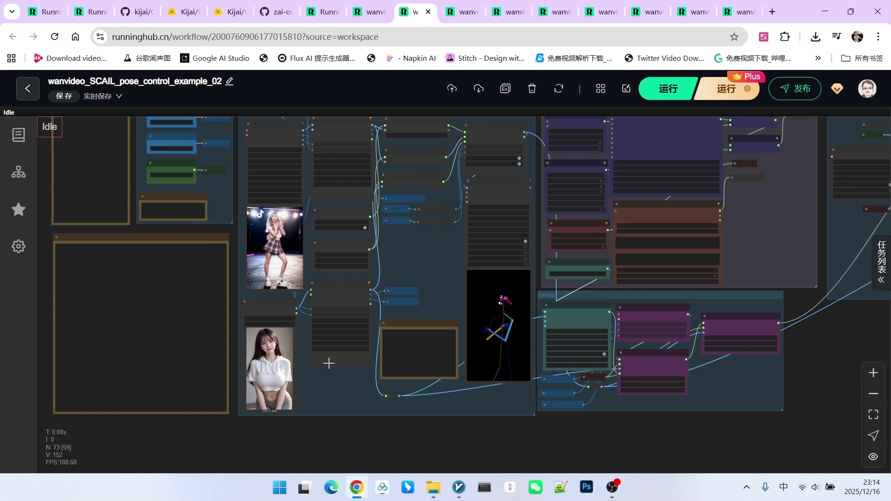
{"action": "left_click_drag", "start_coordinate": [488, 307], "coordinate": [368, 299]}
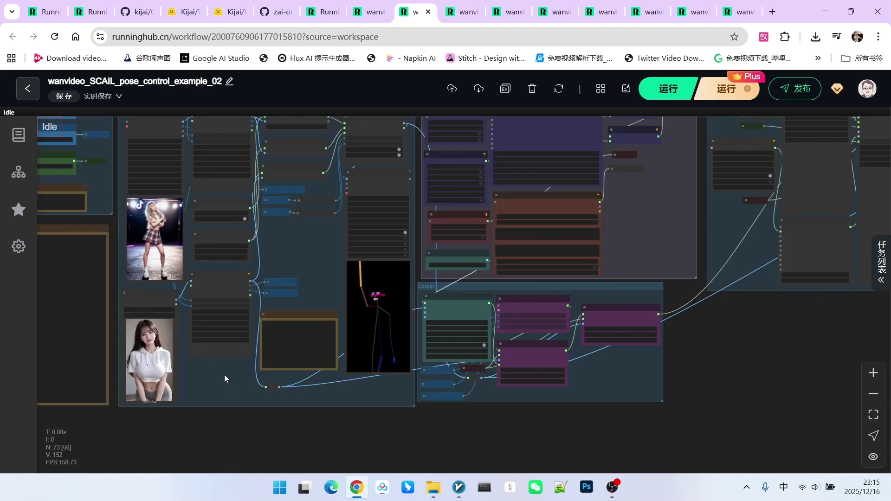
{"action": "scroll", "coordinate": [282, 386], "scroll_direction": "down", "scroll_amount": 4}
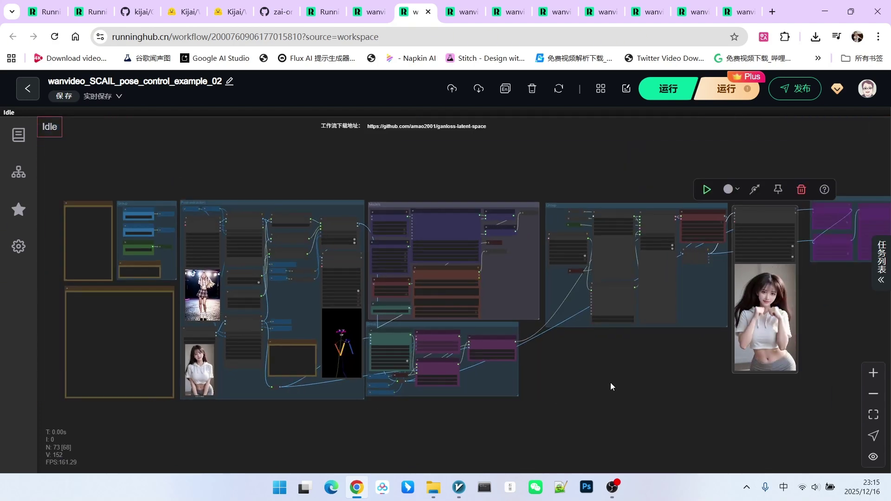
{"action": "scroll", "coordinate": [620, 313], "scroll_direction": "up", "scroll_amount": 8}
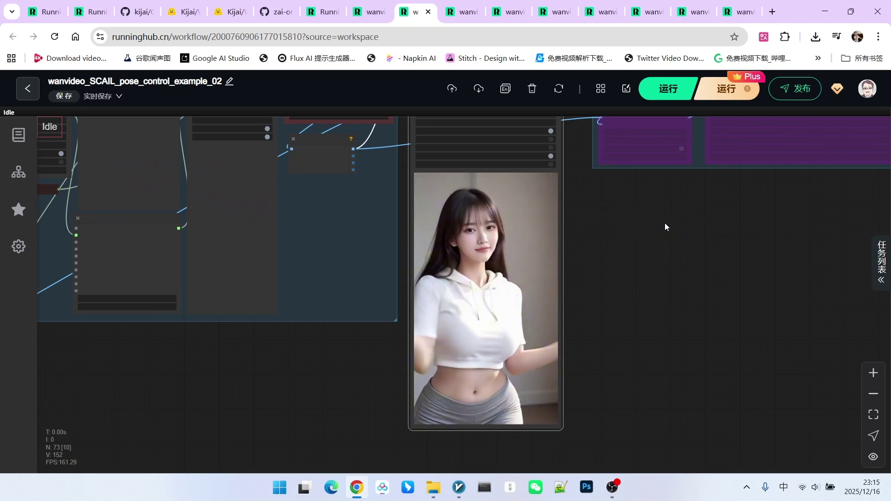
{"action": "key", "text": "ctrl+Tab"}
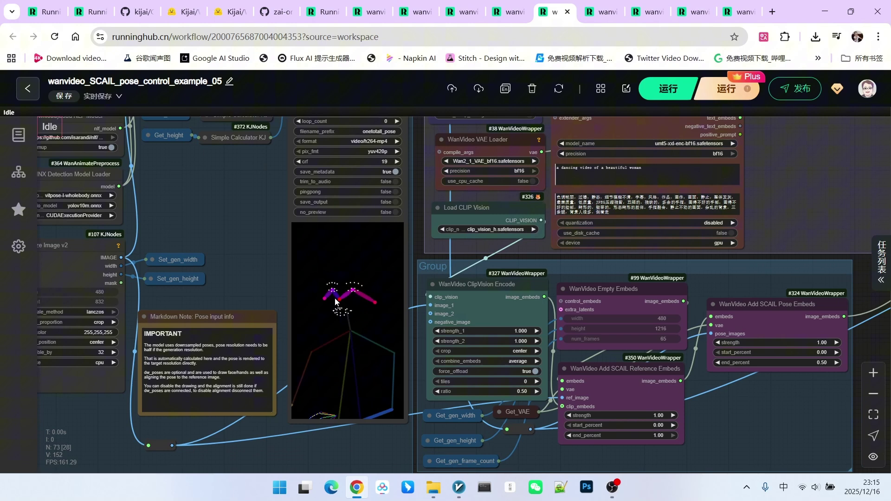
{"action": "scroll", "coordinate": [363, 274], "scroll_direction": "down", "scroll_amount": 2}
{"action": "scroll", "coordinate": [364, 274], "scroll_direction": "down", "scroll_amount": 1}
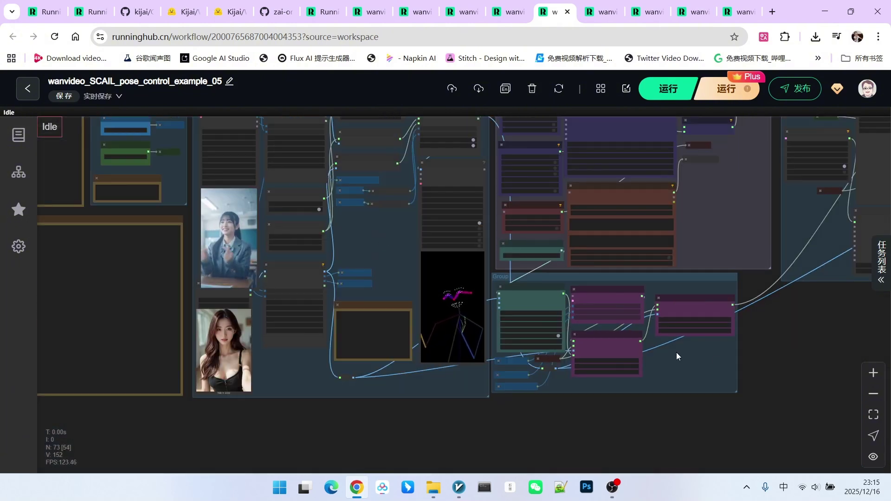
{"action": "scroll", "coordinate": [675, 353], "scroll_direction": "up", "scroll_amount": 5}
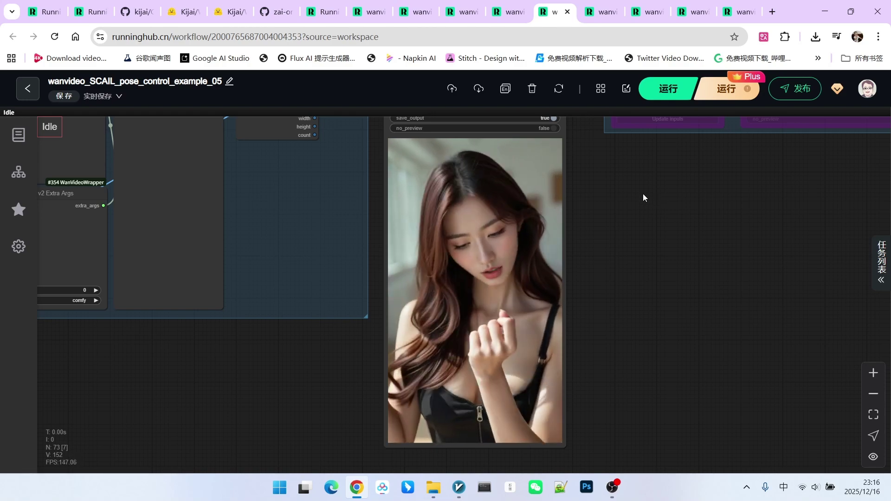
- Switch to the example 06 workflow tab
{"action": "key", "text": "ctrl+Tab"}
{"action": "scroll", "coordinate": [219, 195], "scroll_direction": "up", "scroll_amount": 3}
{"action": "scroll", "coordinate": [220, 195], "scroll_direction": "up", "scroll_amount": 3}
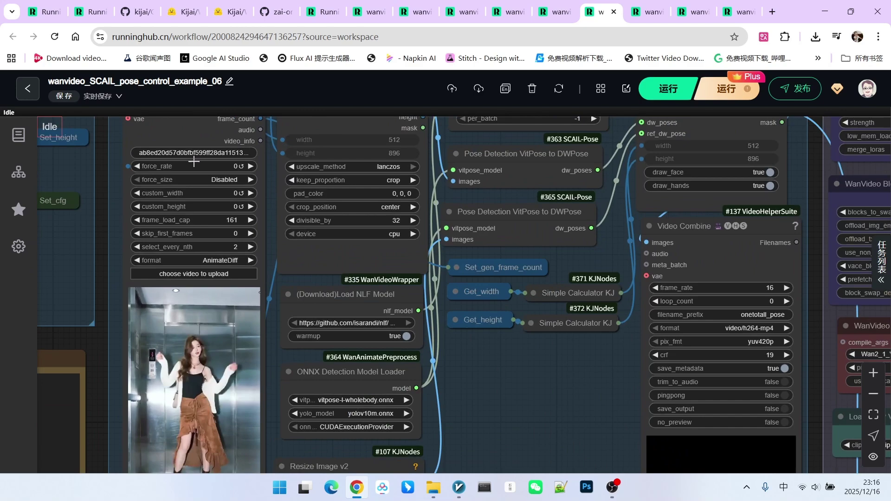
{"action": "scroll", "coordinate": [208, 182], "scroll_direction": "up", "scroll_amount": 3}
{"action": "scroll", "coordinate": [201, 170], "scroll_direction": "up", "scroll_amount": 2}
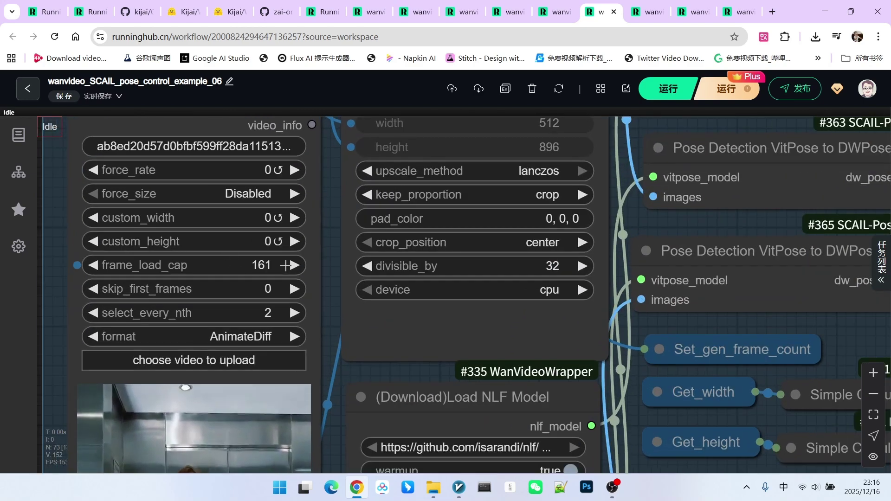
{"action": "scroll", "coordinate": [253, 275], "scroll_direction": "down", "scroll_amount": 5}
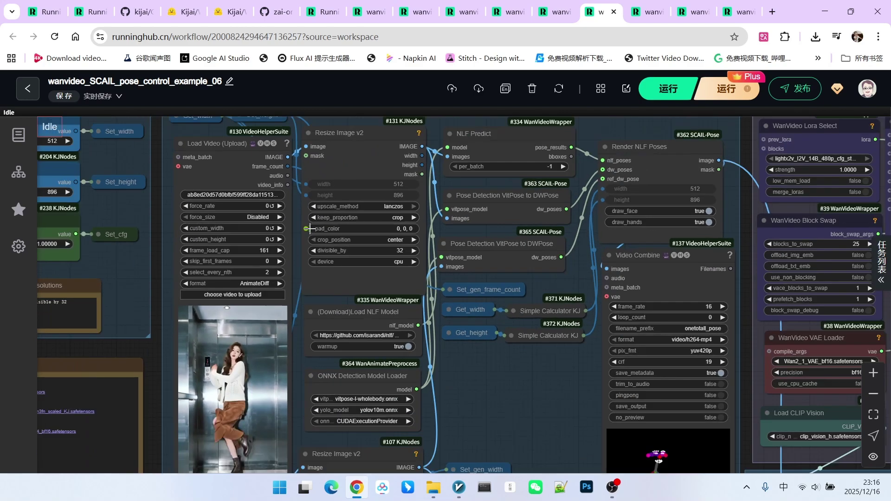
{"action": "scroll", "coordinate": [580, 199], "scroll_direction": "up", "scroll_amount": 5}
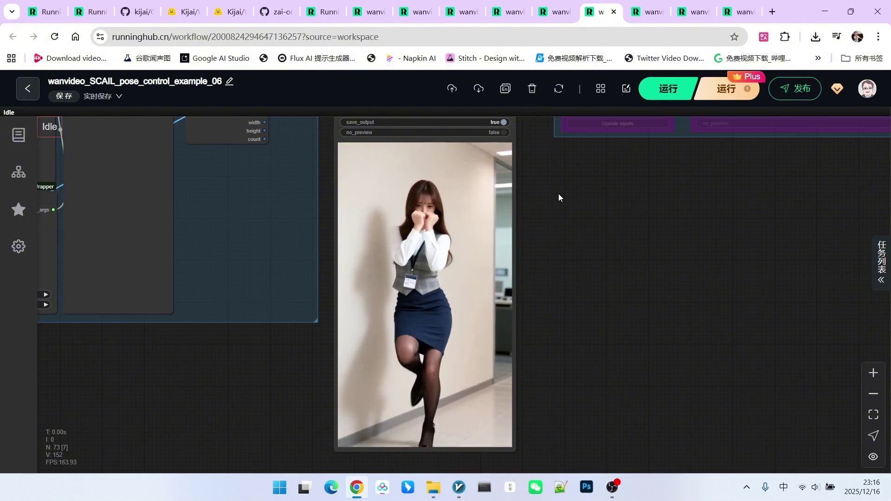
- Switch to the example 07 workflow tab
{"action": "key", "text": "ctrl+Tab"}
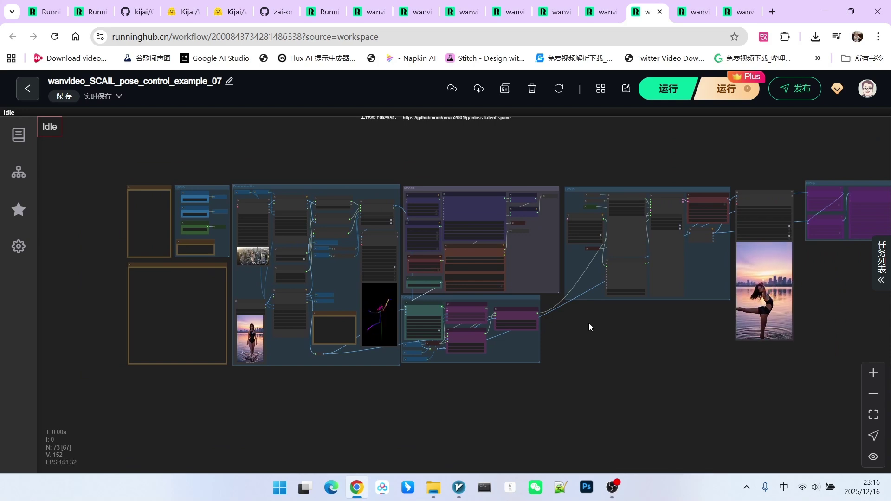
{"action": "scroll", "coordinate": [325, 355], "scroll_direction": "up", "scroll_amount": 3}
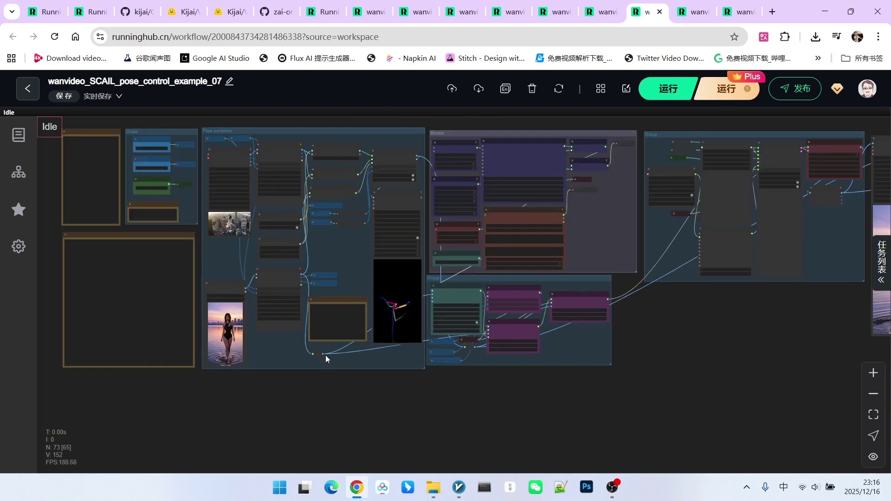
{"action": "scroll", "coordinate": [427, 339], "scroll_direction": "up", "scroll_amount": 4}
{"action": "scroll", "coordinate": [441, 309], "scroll_direction": "up", "scroll_amount": 2}
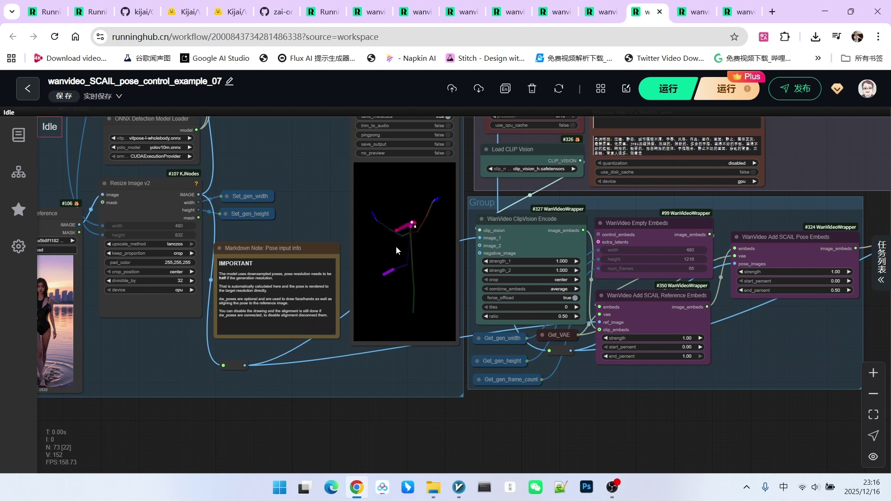
{"action": "scroll", "coordinate": [400, 242], "scroll_direction": "down", "scroll_amount": 4}
{"action": "scroll", "coordinate": [569, 302], "scroll_direction": "down", "scroll_amount": 2}
{"action": "scroll", "coordinate": [569, 302], "scroll_direction": "up", "scroll_amount": 4}
{"action": "scroll", "coordinate": [535, 337], "scroll_direction": "up", "scroll_amount": 2}
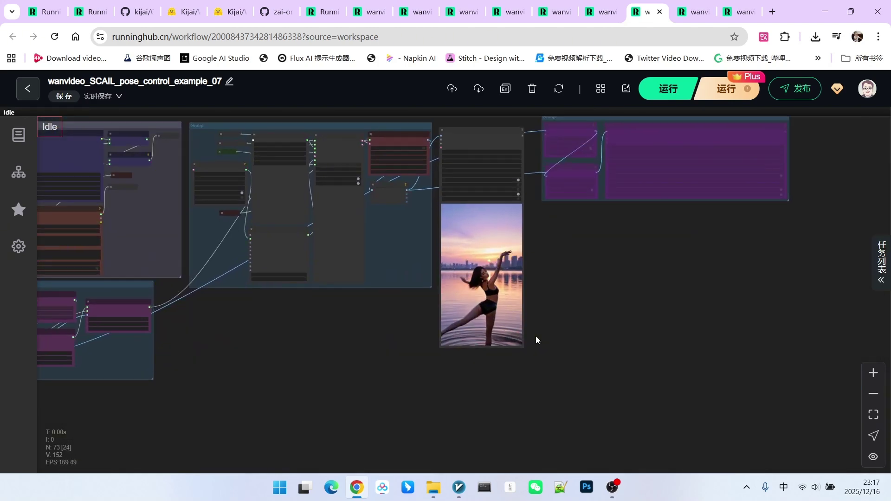
{"action": "scroll", "coordinate": [550, 273], "scroll_direction": "up", "scroll_amount": 1}
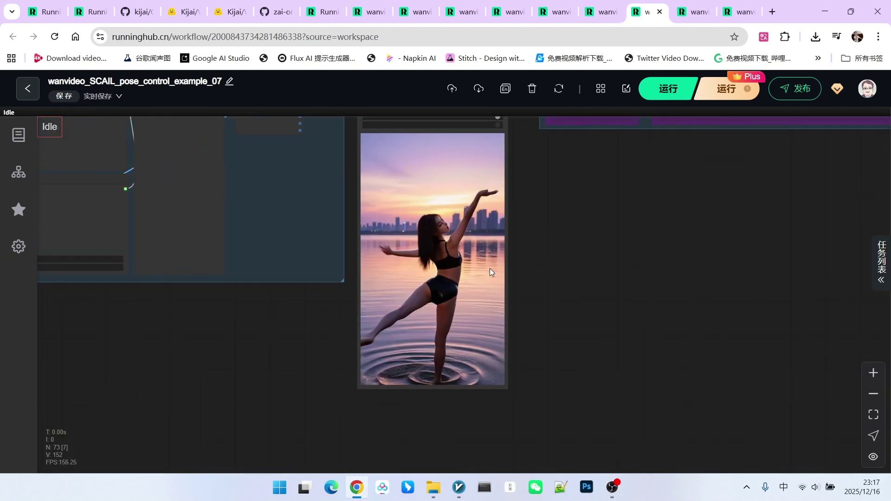
{"action": "key", "text": "ctrl+Tab"}
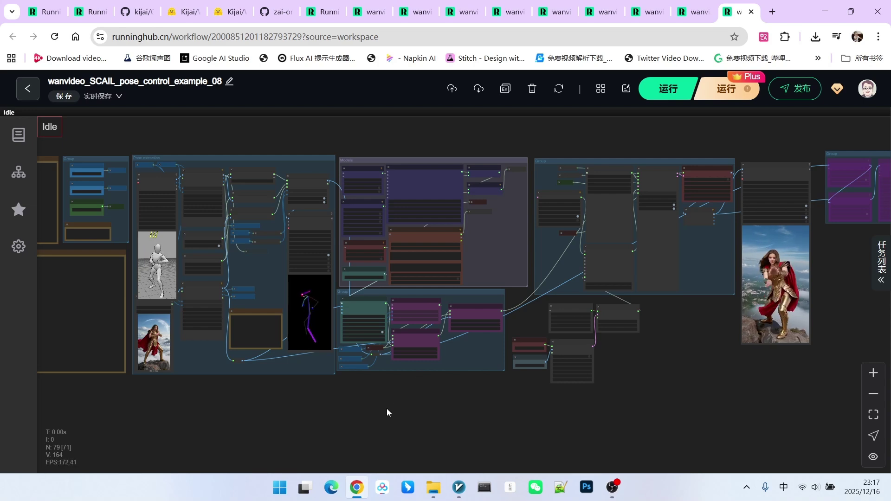
{"action": "left_click_drag", "start_coordinate": [386, 409], "coordinate": [396, 409]}
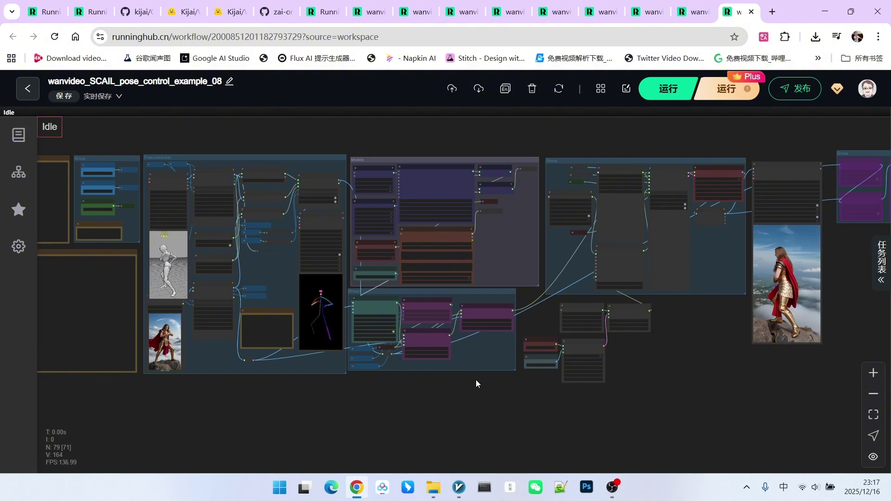
{"action": "scroll", "coordinate": [476, 381], "scroll_direction": "up", "scroll_amount": 5}
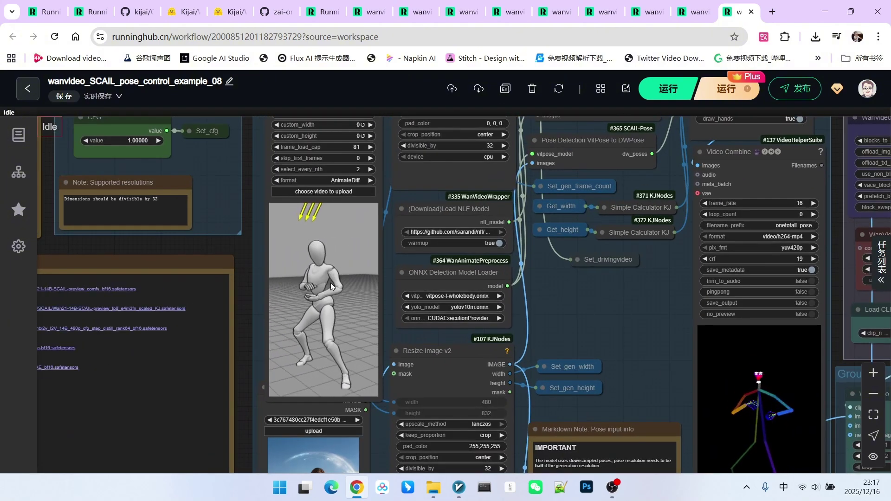
{"action": "scroll", "coordinate": [367, 278], "scroll_direction": "up", "scroll_amount": 5}
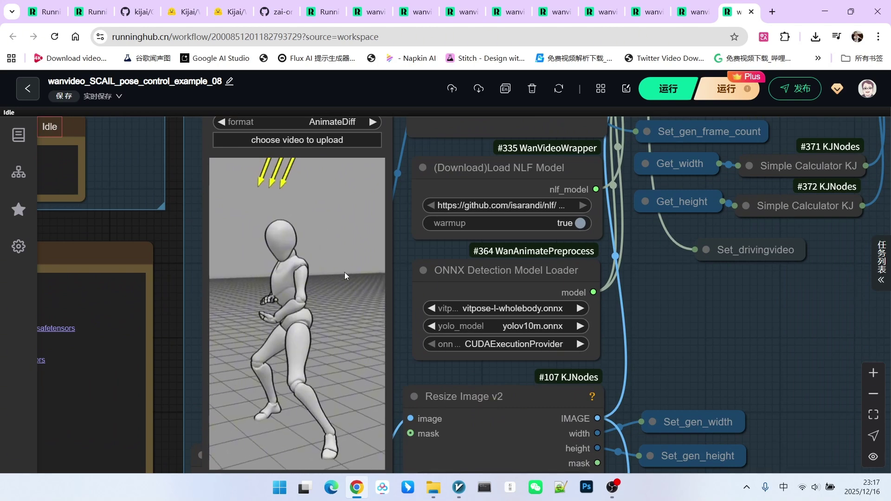
{"action": "scroll", "coordinate": [298, 276], "scroll_direction": "down", "scroll_amount": 10}
{"action": "scroll", "coordinate": [720, 422], "scroll_direction": "up", "scroll_amount": 5}
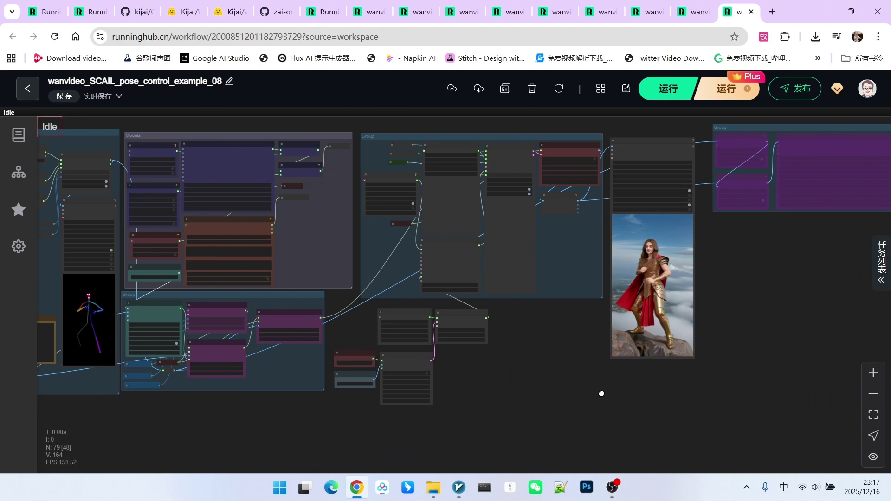
{"action": "scroll", "coordinate": [627, 390], "scroll_direction": "up", "scroll_amount": 3}
{"action": "scroll", "coordinate": [643, 348], "scroll_direction": "up", "scroll_amount": 3}
{"action": "scroll", "coordinate": [647, 283], "scroll_direction": "up", "scroll_amount": 3}
{"action": "scroll", "coordinate": [647, 278], "scroll_direction": "up", "scroll_amount": 2}
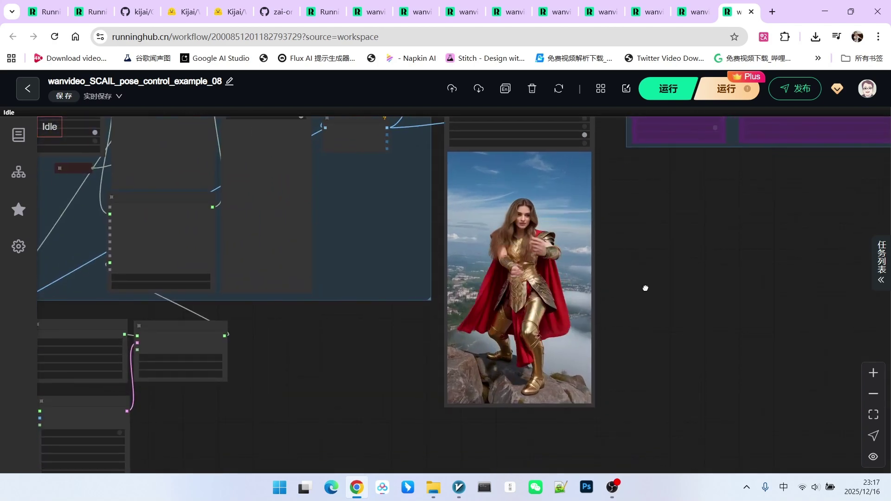
{"action": "scroll", "coordinate": [647, 274], "scroll_direction": "up", "scroll_amount": 3}
{"action": "scroll", "coordinate": [626, 237], "scroll_direction": "up", "scroll_amount": 2}
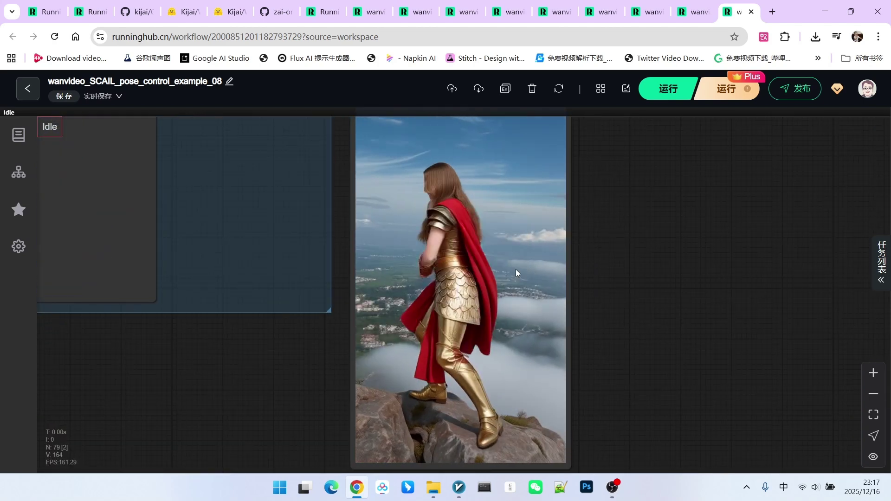
{"action": "scroll", "coordinate": [612, 251], "scroll_direction": "down", "scroll_amount": 1}
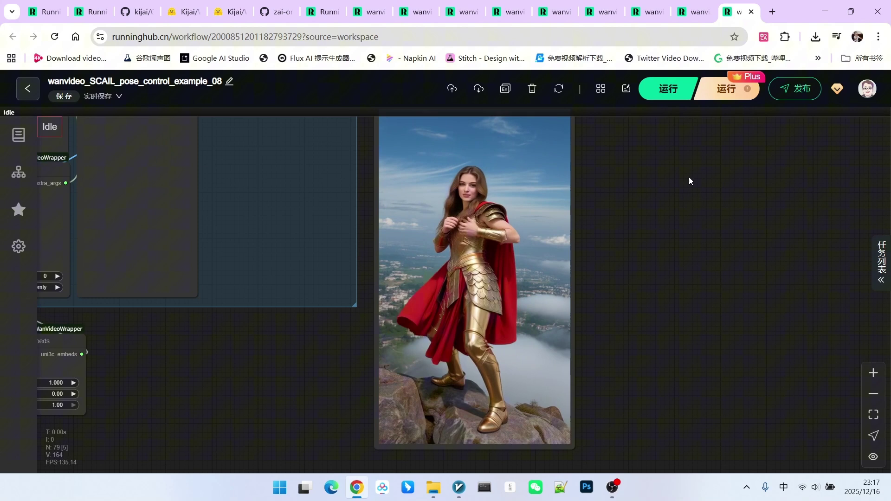
{"action": "scroll", "coordinate": [688, 177], "scroll_direction": "down", "scroll_amount": 5}
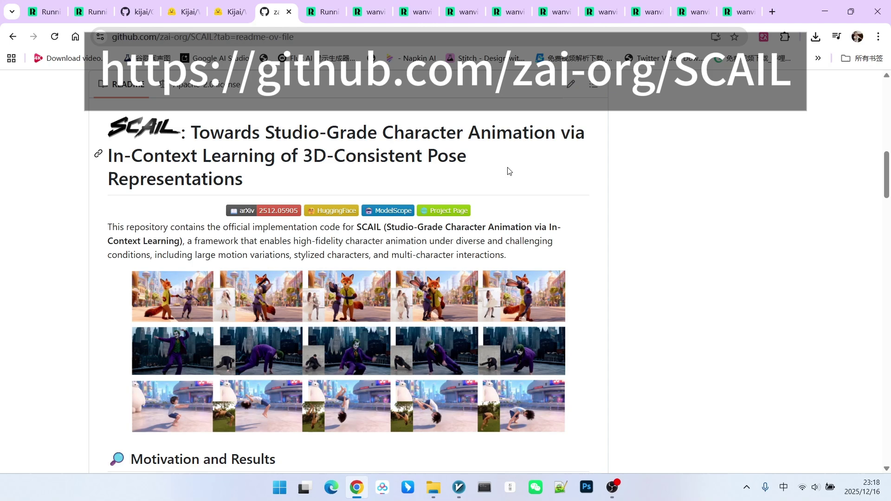
{"action": "scroll", "coordinate": [535, 168], "scroll_direction": "down", "scroll_amount": 5}
{"action": "scroll", "coordinate": [518, 209], "scroll_direction": "down", "scroll_amount": 5}
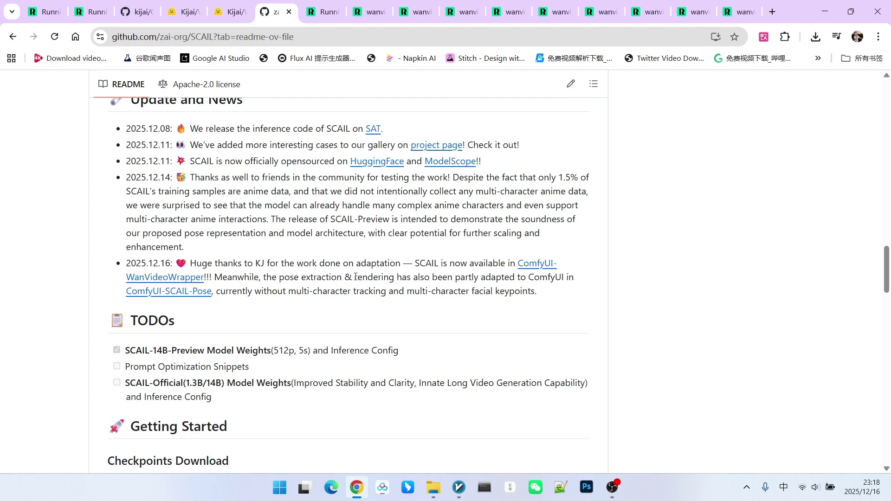
{"action": "scroll", "coordinate": [375, 262], "scroll_direction": "up", "scroll_amount": 1}
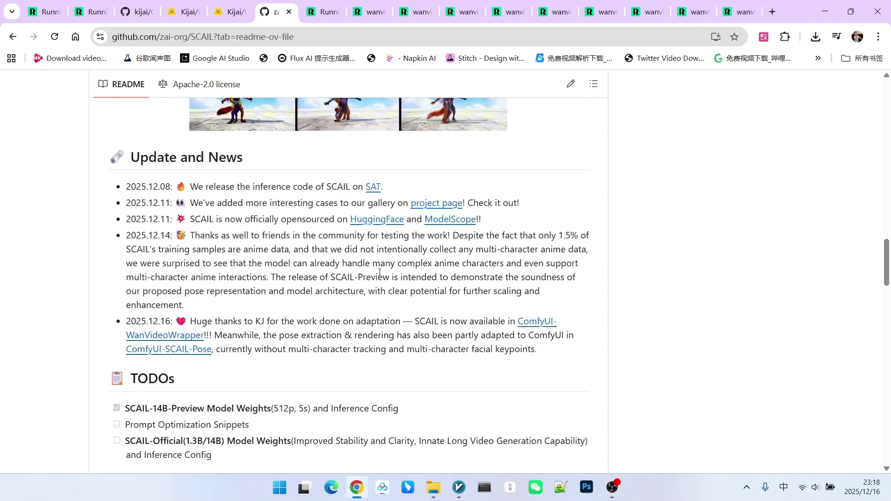
{"action": "scroll", "coordinate": [388, 257], "scroll_direction": "down", "scroll_amount": 1}
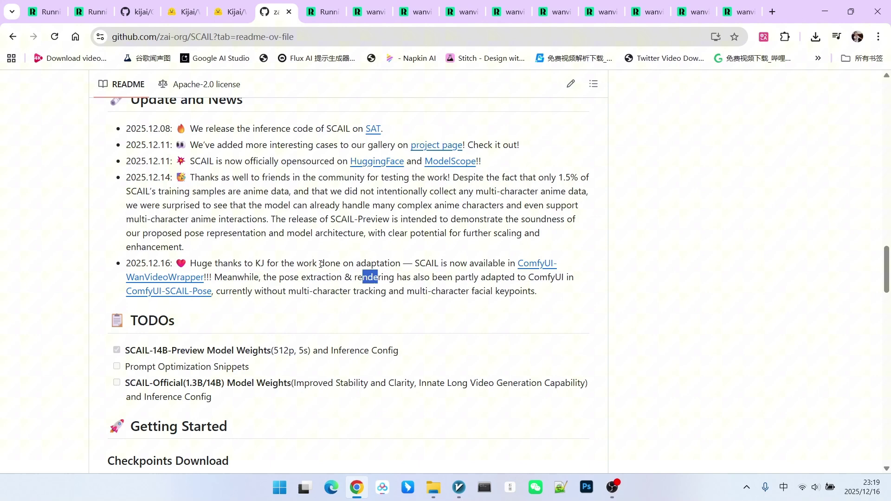
- Mark part of the pose extraction item in the Update and News section
{"action": "left_click_drag", "start_coordinate": [310, 278], "coordinate": [326, 278]}
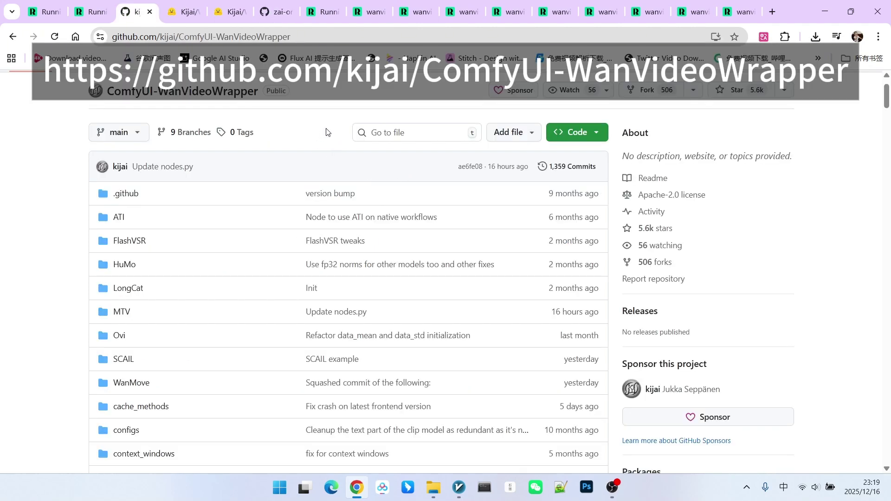
{"action": "scroll", "coordinate": [328, 132], "scroll_direction": "down", "scroll_amount": 3}
{"action": "scroll", "coordinate": [327, 132], "scroll_direction": "down", "scroll_amount": 2}
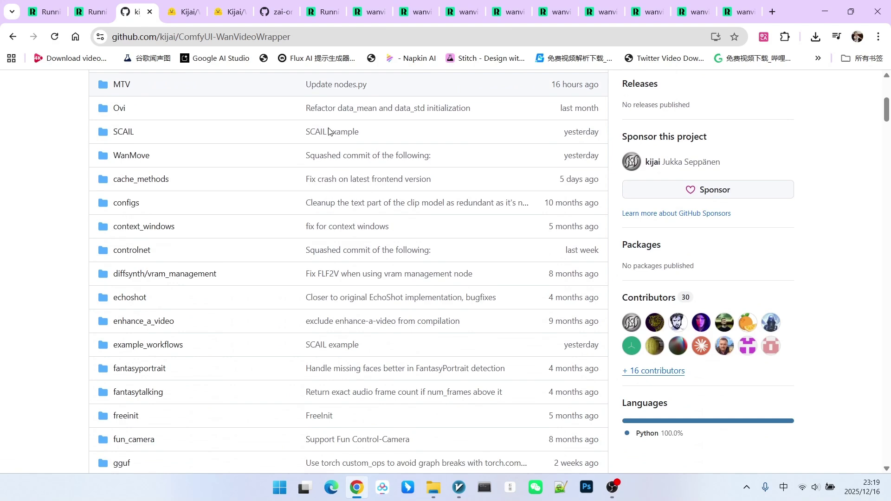
{"action": "scroll", "coordinate": [328, 133], "scroll_direction": "down", "scroll_amount": 3}
{"action": "scroll", "coordinate": [265, 210], "scroll_direction": "down", "scroll_amount": 3}
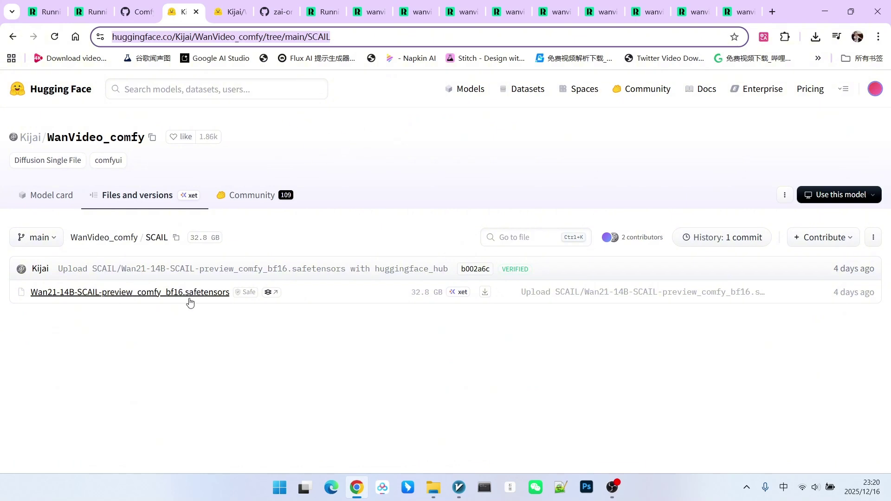
- View the WanVideo_comfy_fp8_scaled model folder, then go to the RunningHub home page
{"action": "left_click", "coordinate": [231, 11]}
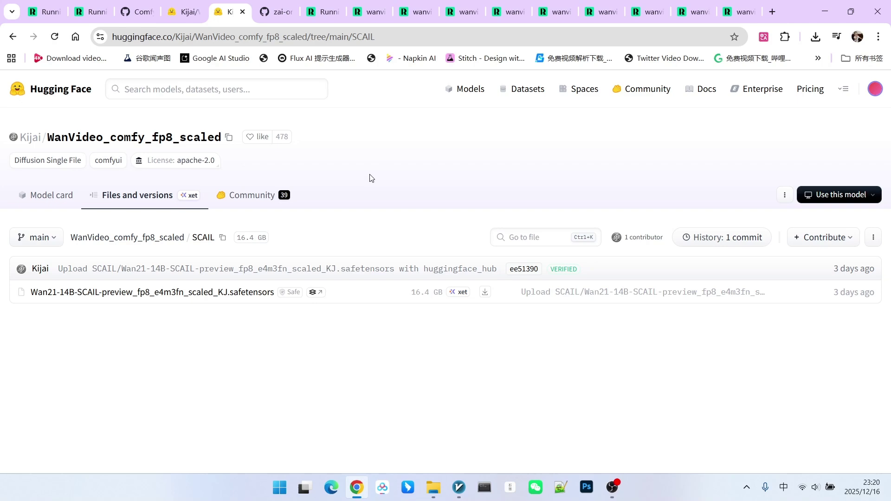
{"action": "left_click", "coordinate": [89, 11]}
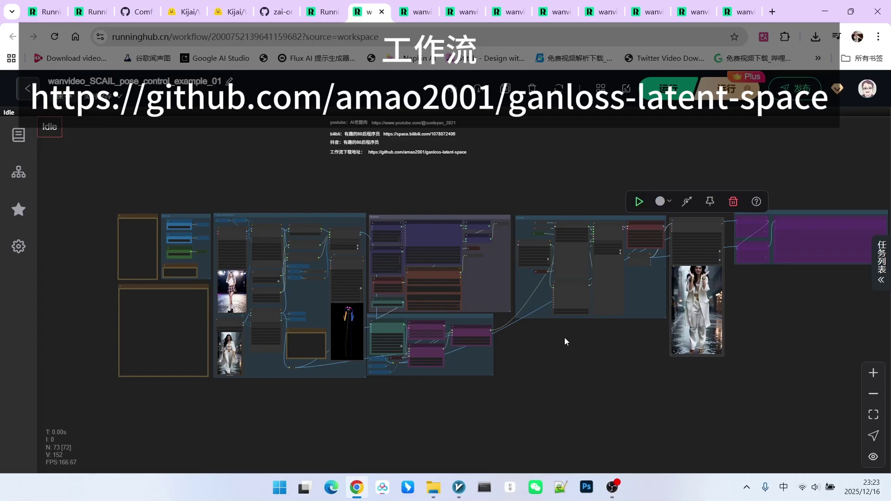
- Shift the example 01 workflow slightly within the canvas view
{"action": "left_click_drag", "start_coordinate": [571, 352], "coordinate": [581, 340]}
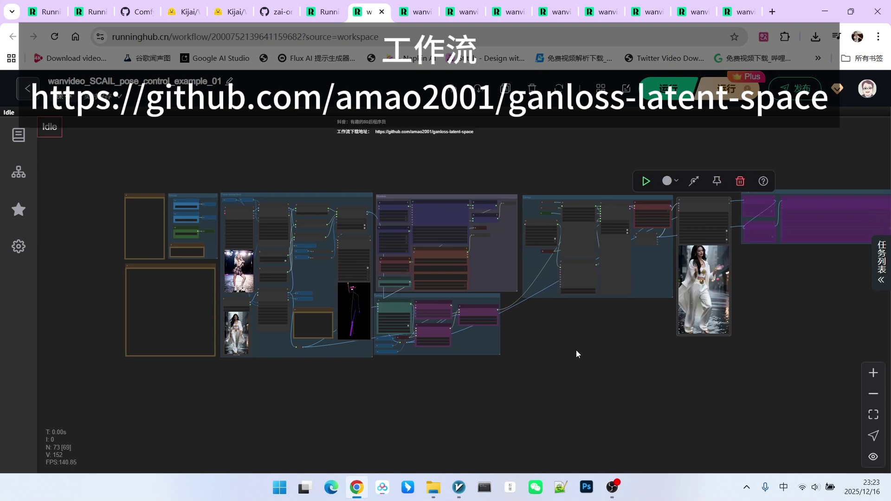
{"action": "scroll", "coordinate": [572, 361], "scroll_direction": "up", "scroll_amount": 2}
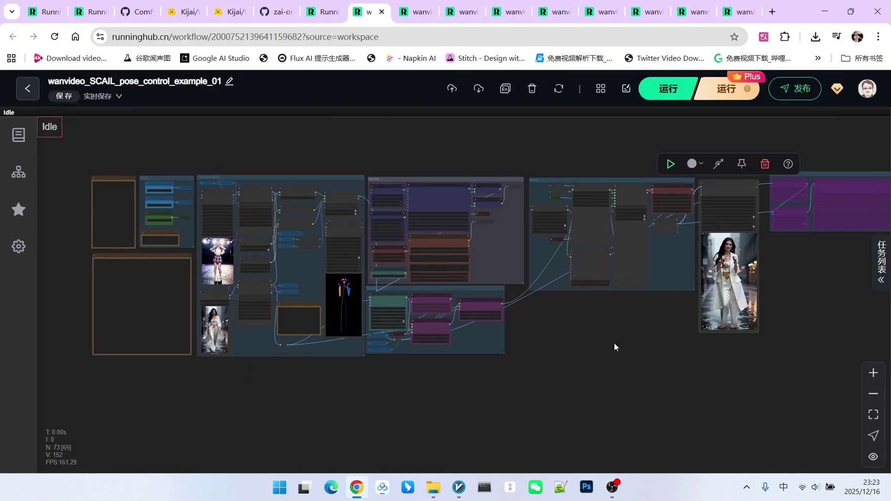
{"action": "scroll", "coordinate": [644, 353], "scroll_direction": "up", "scroll_amount": 4}
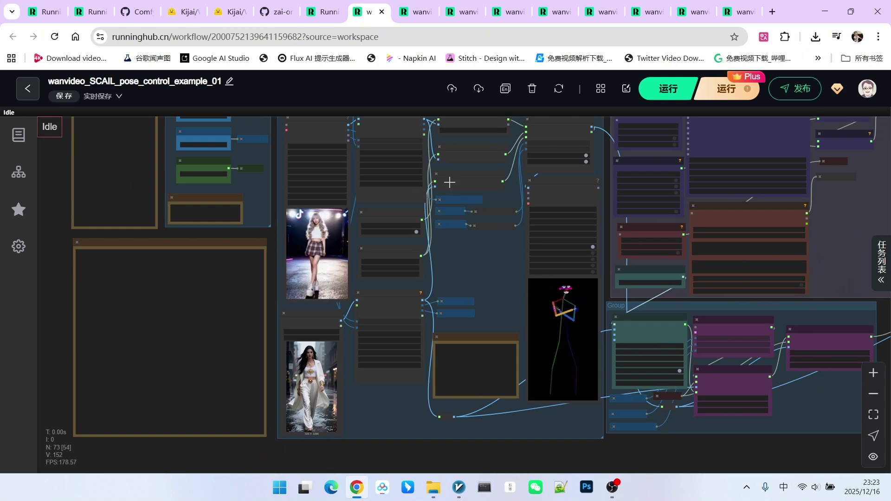
{"action": "scroll", "coordinate": [417, 223], "scroll_direction": "up", "scroll_amount": 2}
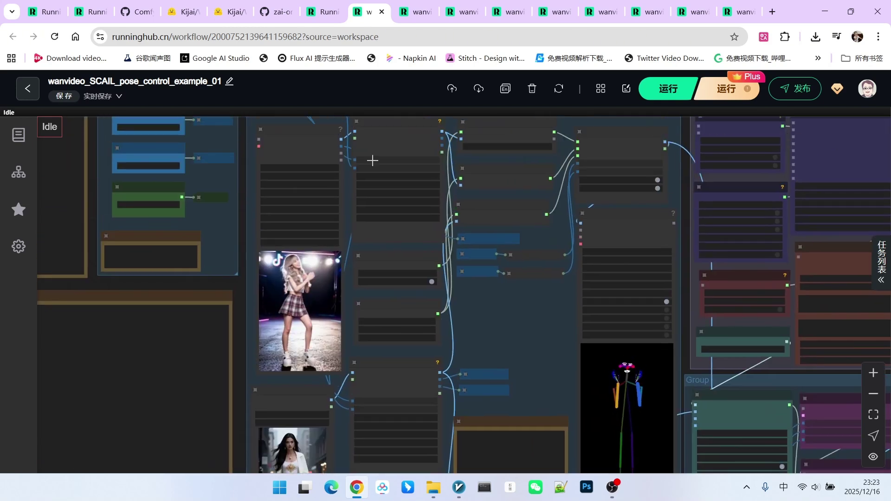
{"action": "scroll", "coordinate": [535, 188], "scroll_direction": "up", "scroll_amount": 3}
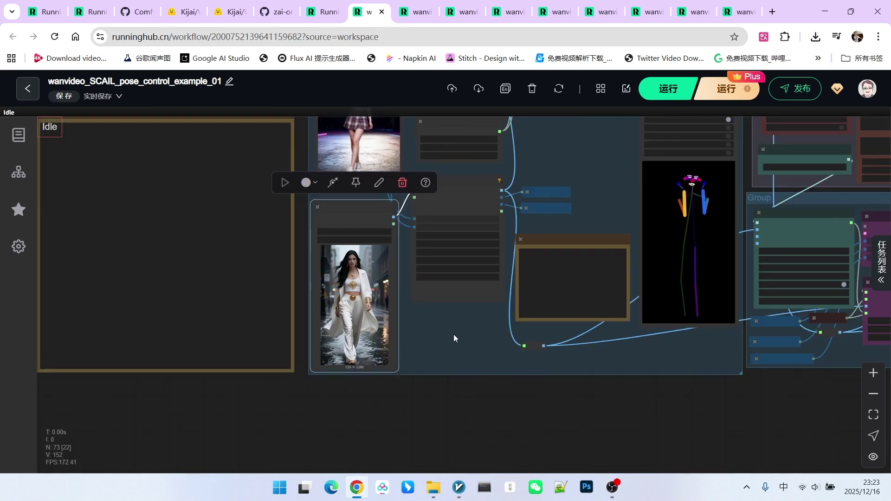
{"action": "left_click_drag", "start_coordinate": [455, 326], "coordinate": [479, 326]}
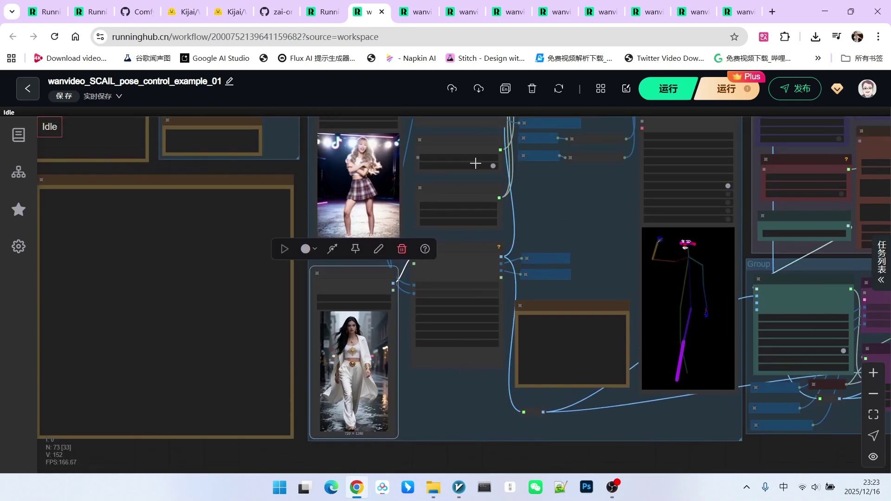
{"action": "left_click_drag", "start_coordinate": [560, 182], "coordinate": [549, 200]}
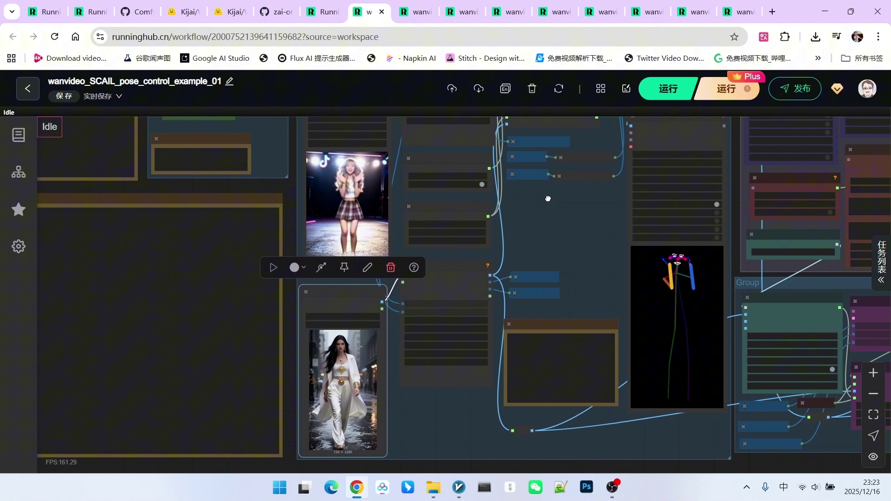
{"action": "scroll", "coordinate": [443, 124], "scroll_direction": "up", "scroll_amount": 3}
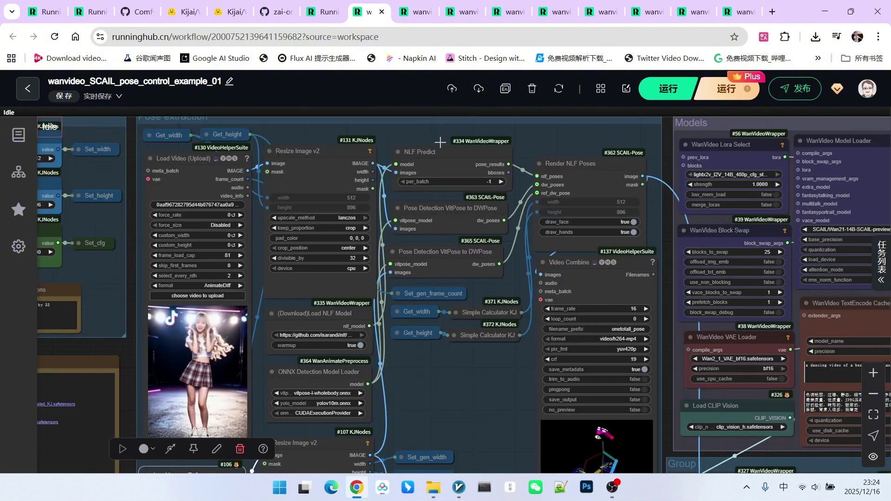
{"action": "scroll", "coordinate": [433, 146], "scroll_direction": "up", "scroll_amount": 2}
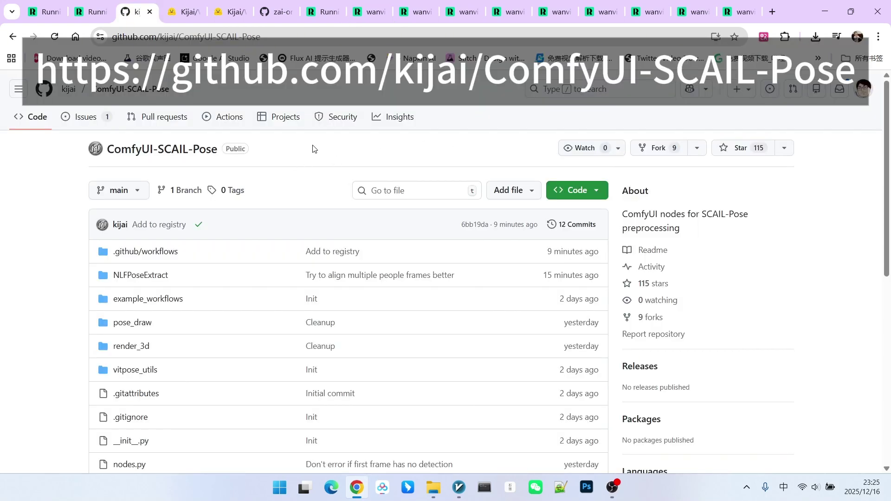
{"action": "scroll", "coordinate": [313, 148], "scroll_direction": "down", "scroll_amount": 1}
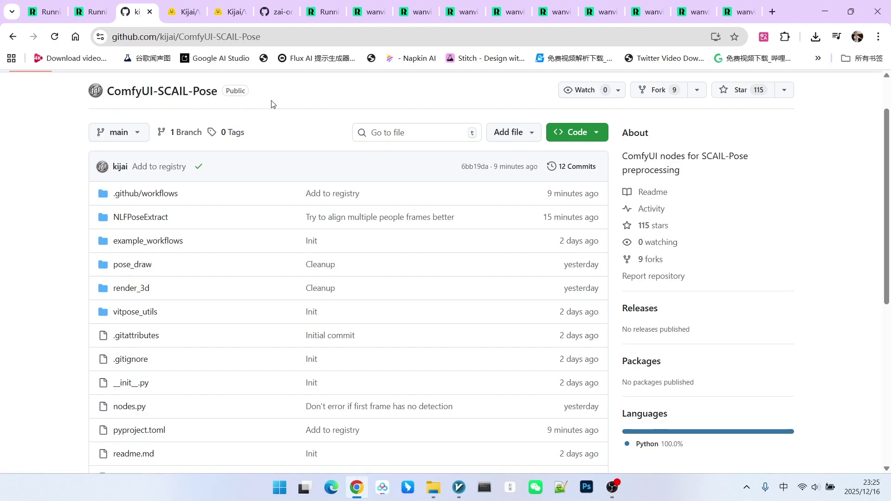
- Return from the ComfyUI-SCAIL-Pose repository to the SCAIL pose workflow tab
{"action": "key", "text": "ctrl+8"}
{"action": "scroll", "coordinate": [407, 245], "scroll_direction": "up", "scroll_amount": 3}
{"action": "left_click", "coordinate": [408, 245]}
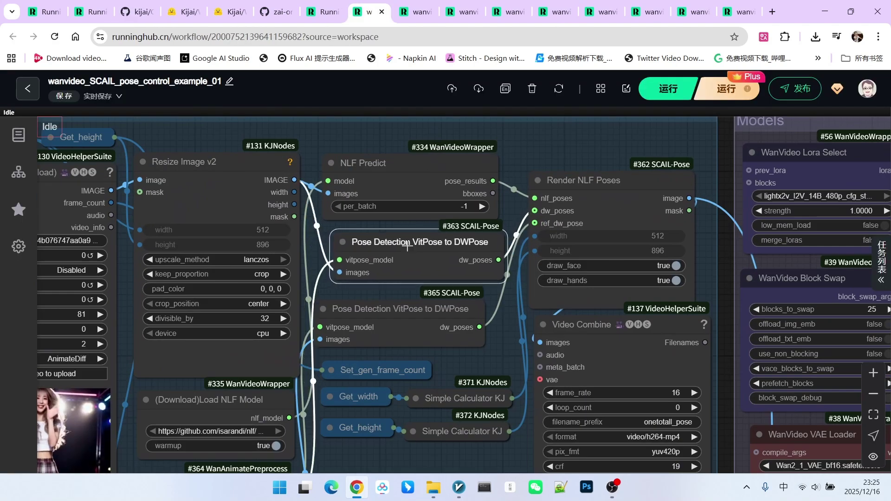
{"action": "left_click", "coordinate": [424, 341]}
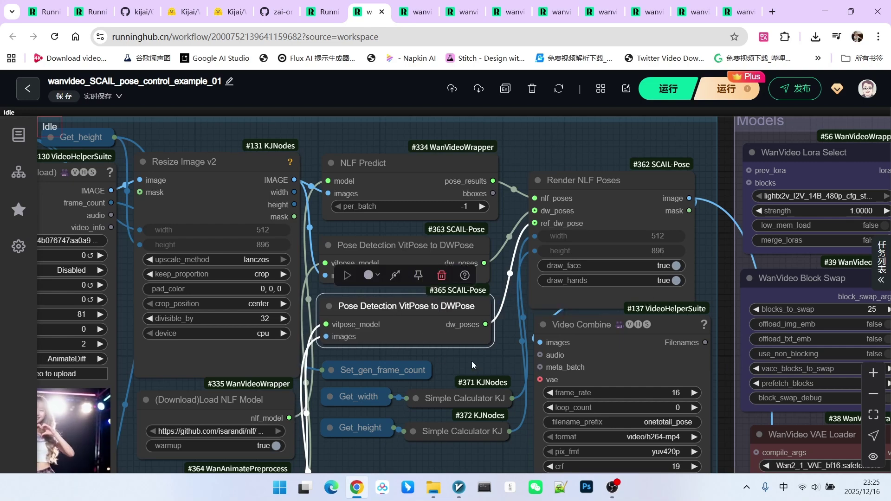
{"action": "scroll", "coordinate": [472, 362], "scroll_direction": "down", "scroll_amount": 2}
{"action": "scroll", "coordinate": [485, 285], "scroll_direction": "up", "scroll_amount": 2}
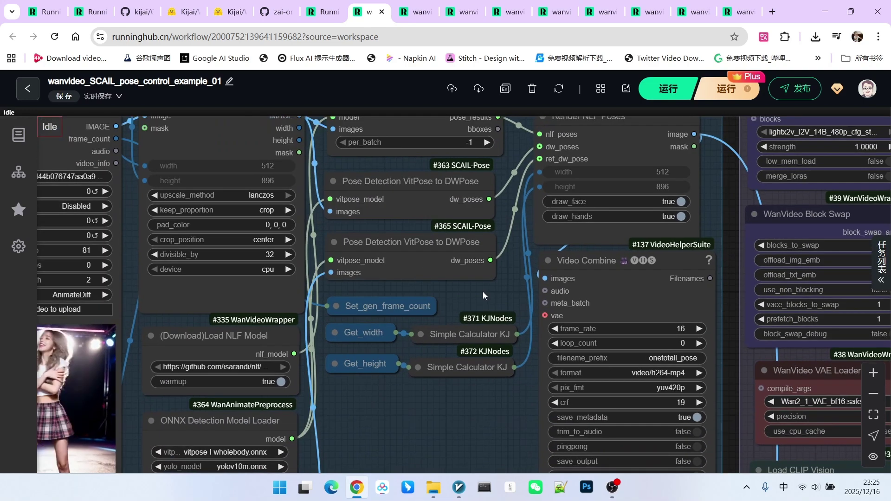
{"action": "left_click_drag", "start_coordinate": [483, 292], "coordinate": [444, 293]}
{"action": "left_click", "coordinate": [405, 185]}
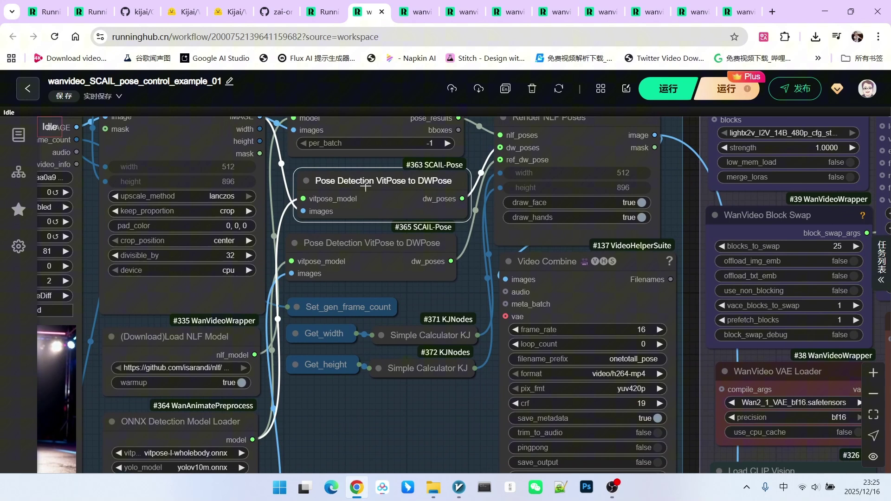
{"action": "left_click_drag", "start_coordinate": [366, 187], "coordinate": [402, 239]}
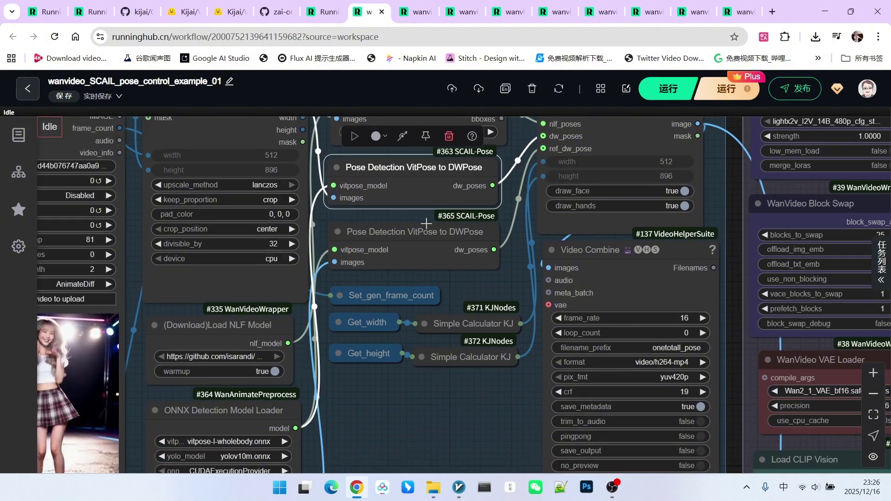
{"action": "left_click", "coordinate": [404, 231]}
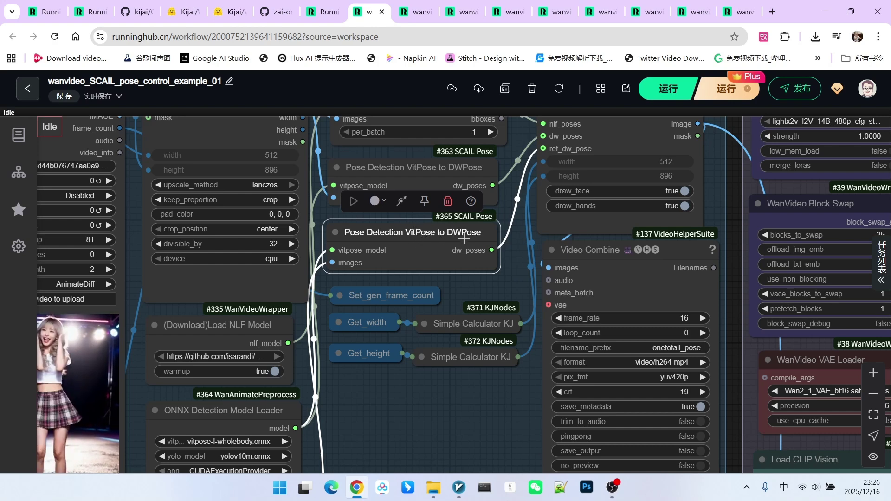
{"action": "left_click", "coordinate": [208, 325]}
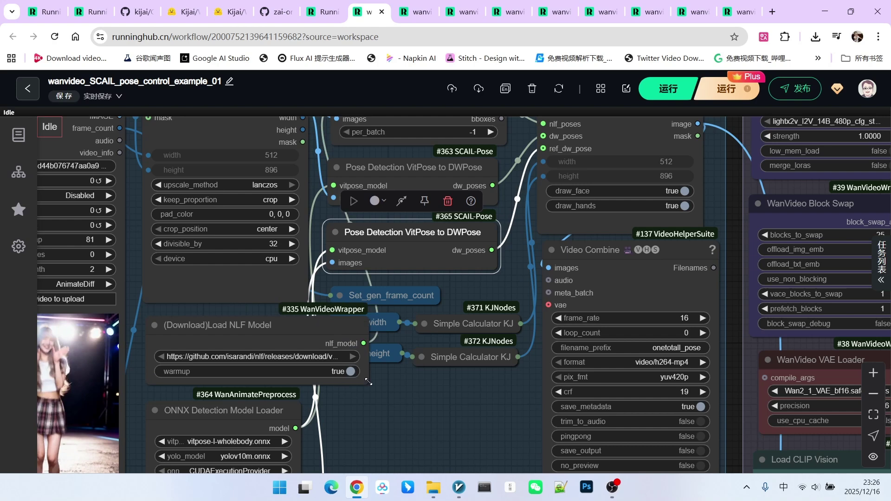
{"action": "scroll", "coordinate": [209, 325], "scroll_direction": "up", "scroll_amount": 3}
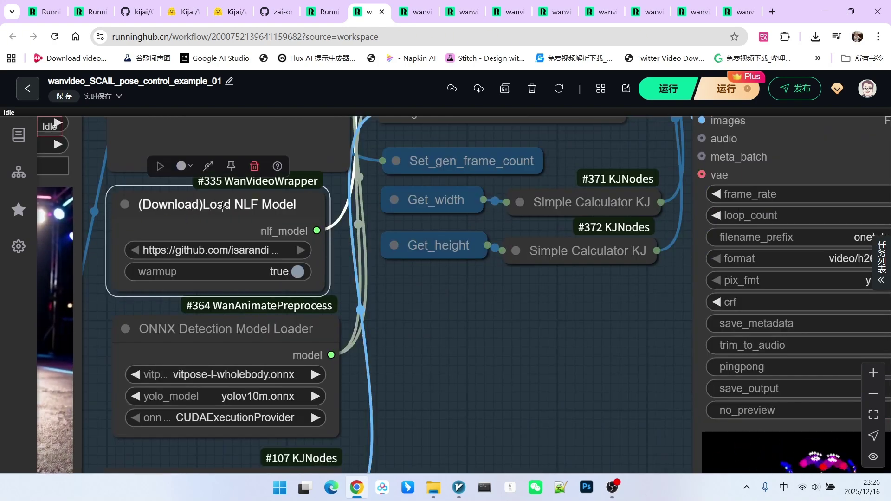
{"action": "scroll", "coordinate": [215, 211], "scroll_direction": "down", "scroll_amount": 3}
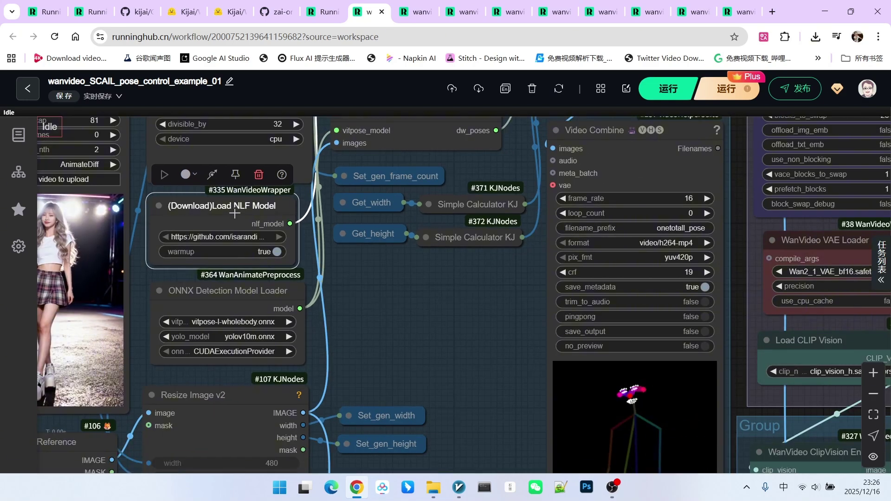
{"action": "scroll", "coordinate": [195, 256], "scroll_direction": "up", "scroll_amount": 2}
{"action": "left_click", "coordinate": [195, 255]}
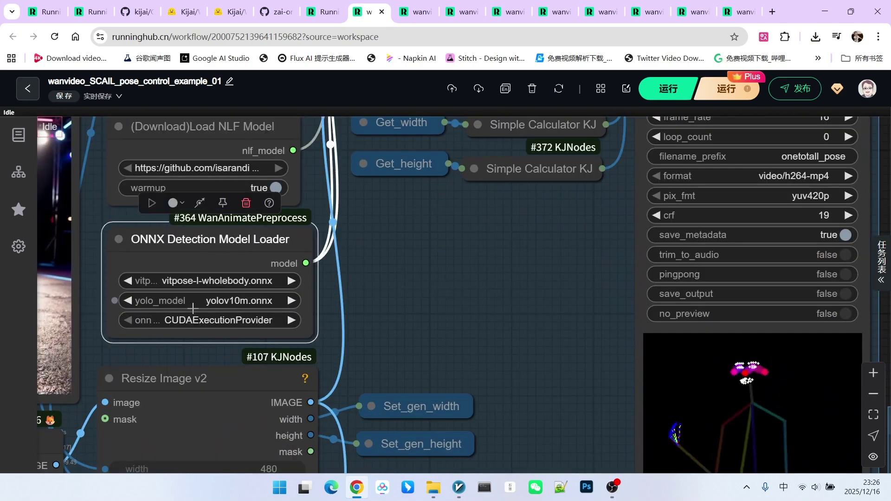
{"action": "scroll", "coordinate": [263, 300], "scroll_direction": "down", "scroll_amount": 4}
{"action": "scroll", "coordinate": [403, 263], "scroll_direction": "down", "scroll_amount": 1}
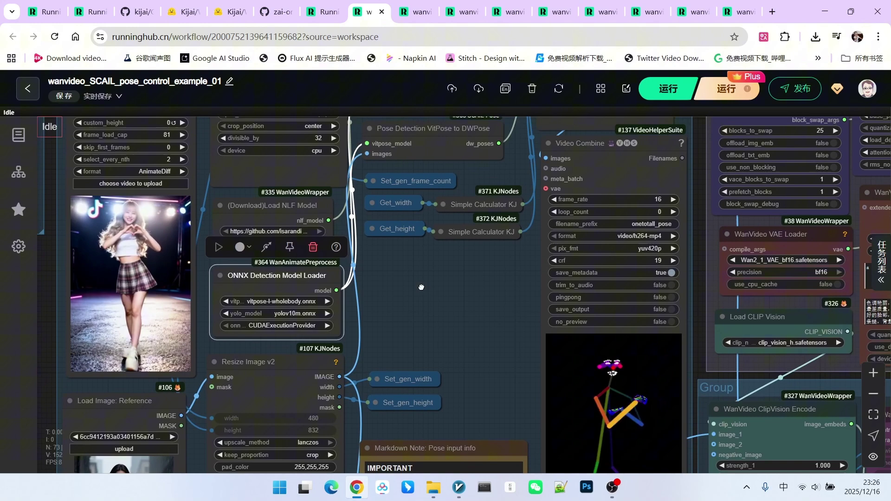
{"action": "scroll", "coordinate": [402, 282], "scroll_direction": "down", "scroll_amount": 2}
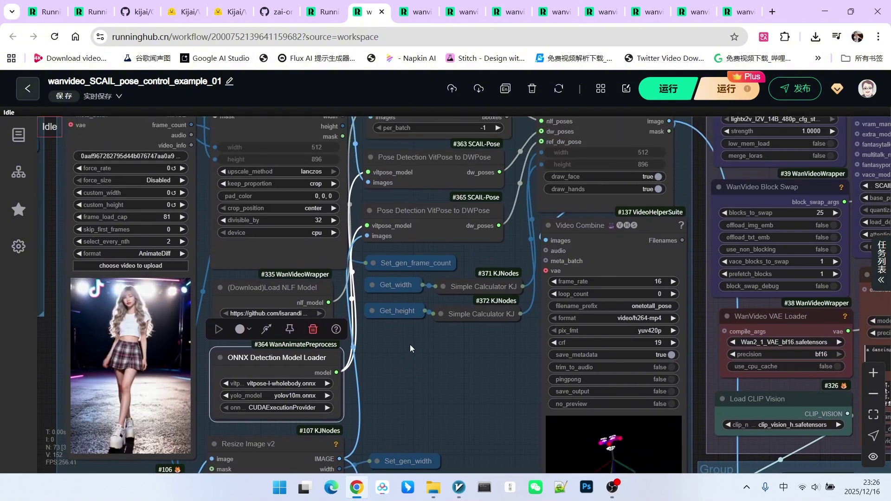
{"action": "scroll", "coordinate": [410, 345], "scroll_direction": "down", "scroll_amount": 2}
{"action": "scroll", "coordinate": [422, 264], "scroll_direction": "up", "scroll_amount": 1}
{"action": "scroll", "coordinate": [421, 264], "scroll_direction": "up", "scroll_amount": 1}
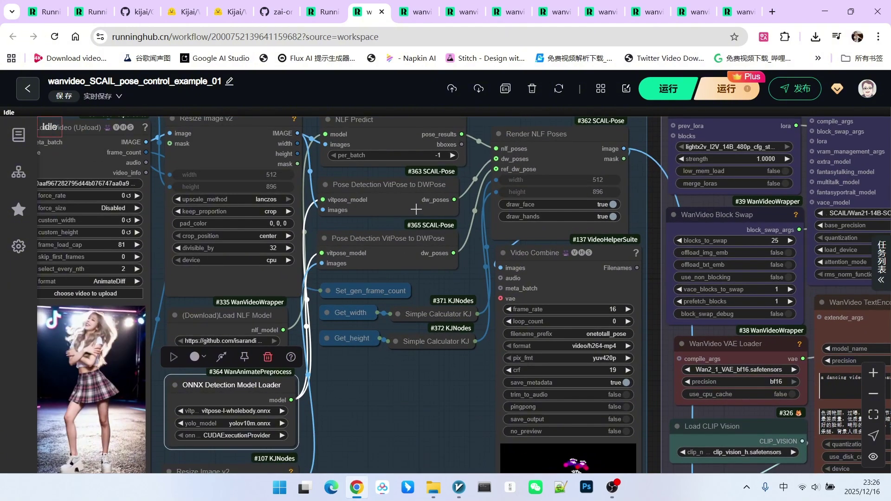
{"action": "scroll", "coordinate": [412, 199], "scroll_direction": "up", "scroll_amount": 1}
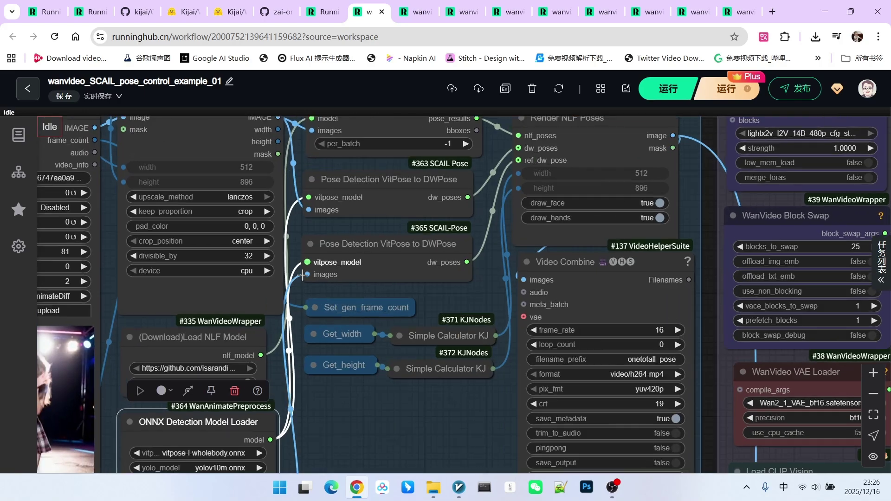
{"action": "scroll", "coordinate": [350, 232], "scroll_direction": "down", "scroll_amount": 2}
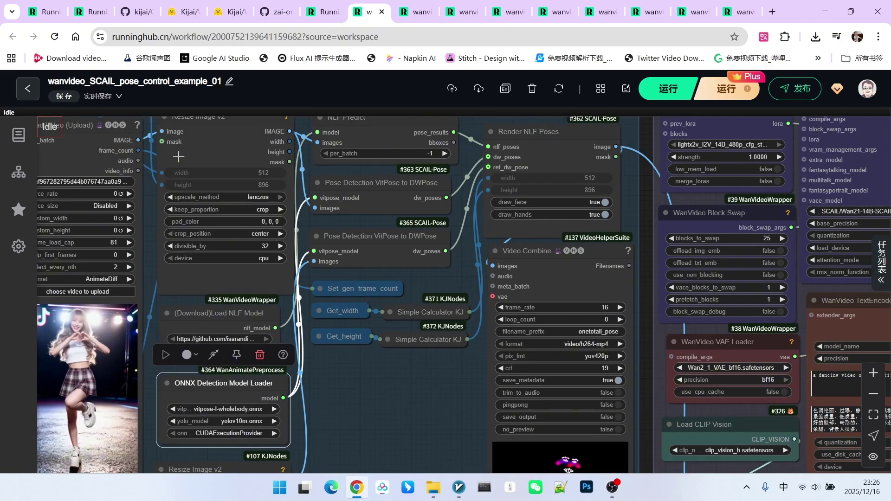
{"action": "scroll", "coordinate": [349, 349], "scroll_direction": "down", "scroll_amount": 2}
{"action": "left_click_drag", "start_coordinate": [437, 286], "coordinate": [393, 331]}
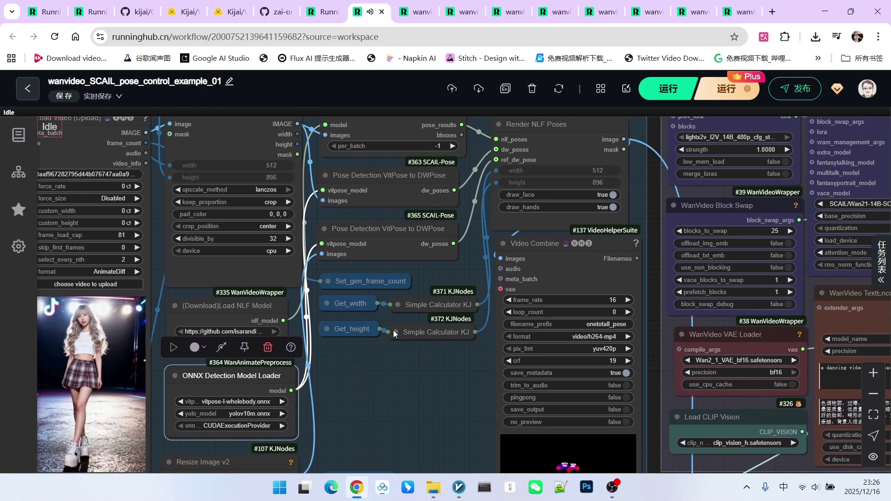
{"action": "scroll", "coordinate": [419, 279], "scroll_direction": "up", "scroll_amount": 3}
{"action": "scroll", "coordinate": [449, 269], "scroll_direction": "up", "scroll_amount": 2}
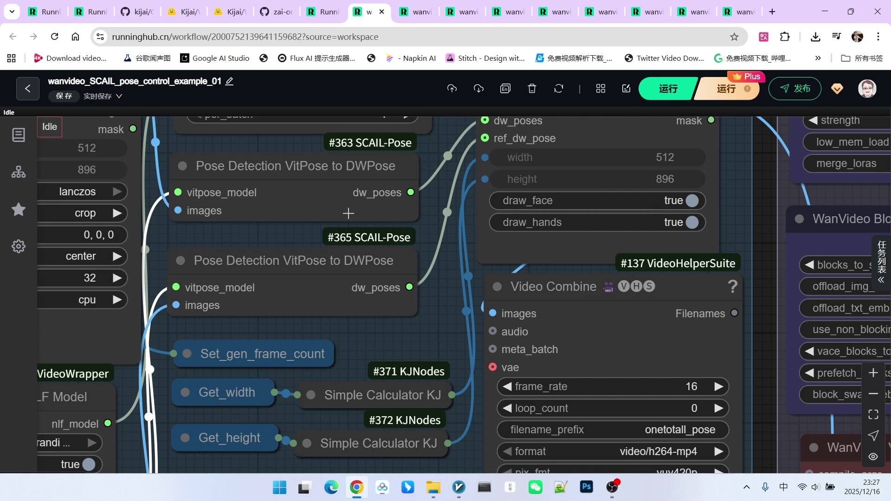
- Inspect the NLF Predict and pose detection nodes (including #365), nudging each slightly
{"action": "left_click_drag", "start_coordinate": [348, 213], "coordinate": [478, 161]}
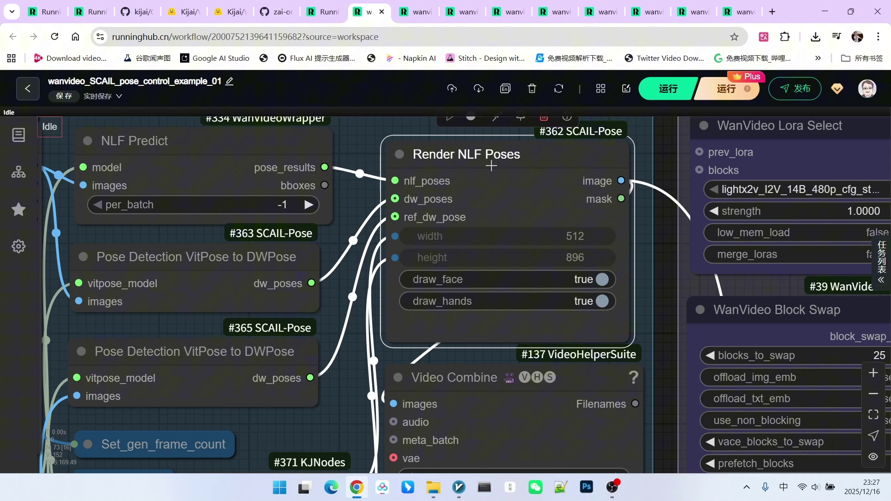
{"action": "scroll", "coordinate": [492, 165], "scroll_direction": "down", "scroll_amount": 1}
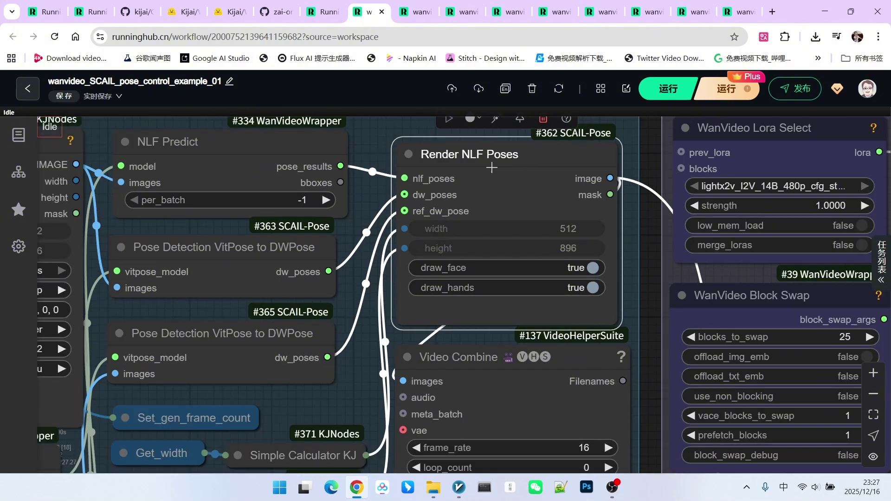
{"action": "scroll", "coordinate": [491, 168], "scroll_direction": "up", "scroll_amount": 1}
{"action": "left_click_drag", "start_coordinate": [444, 209], "coordinate": [496, 234]}
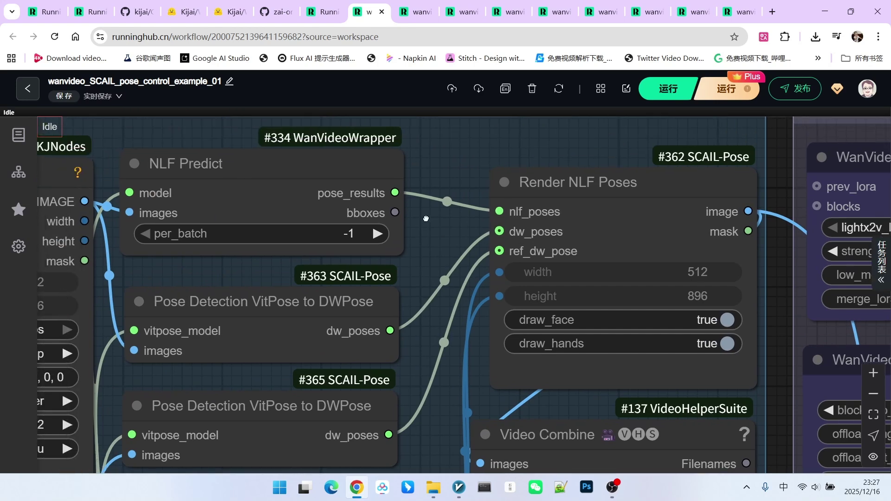
{"action": "left_click", "coordinate": [268, 170]}
{"action": "left_click_drag", "start_coordinate": [268, 170], "coordinate": [269, 168]}
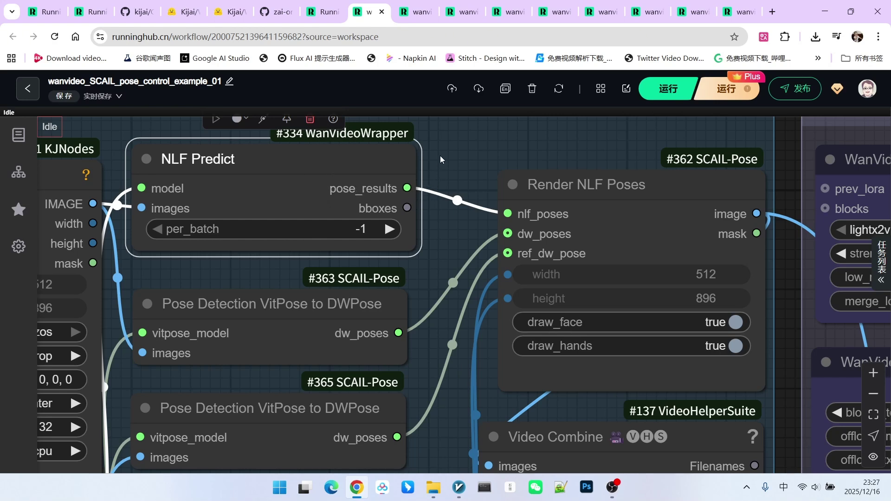
{"action": "left_click_drag", "start_coordinate": [440, 159], "coordinate": [478, 202]}
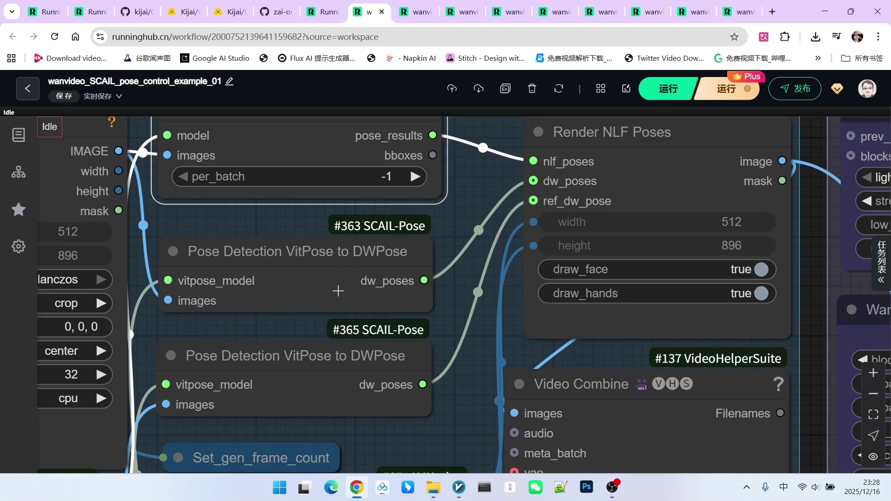
{"action": "left_click_drag", "start_coordinate": [578, 209], "coordinate": [543, 133]}
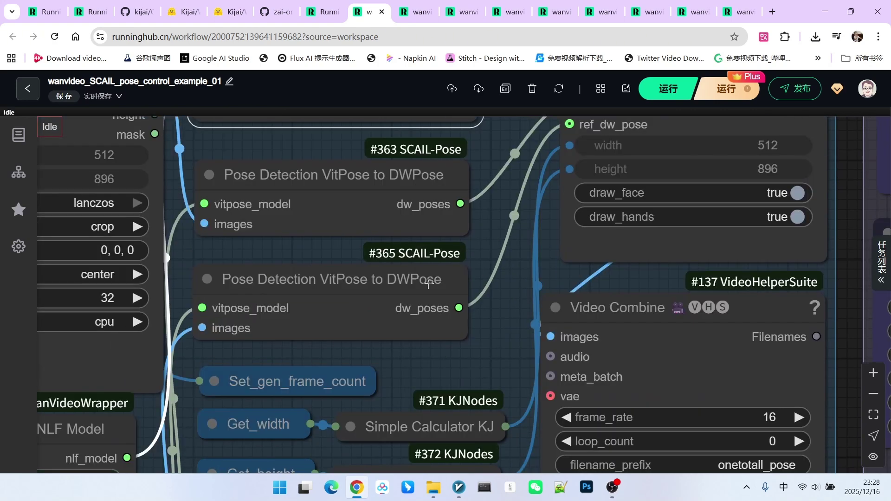
{"action": "left_click_drag", "start_coordinate": [390, 279], "coordinate": [406, 301]}
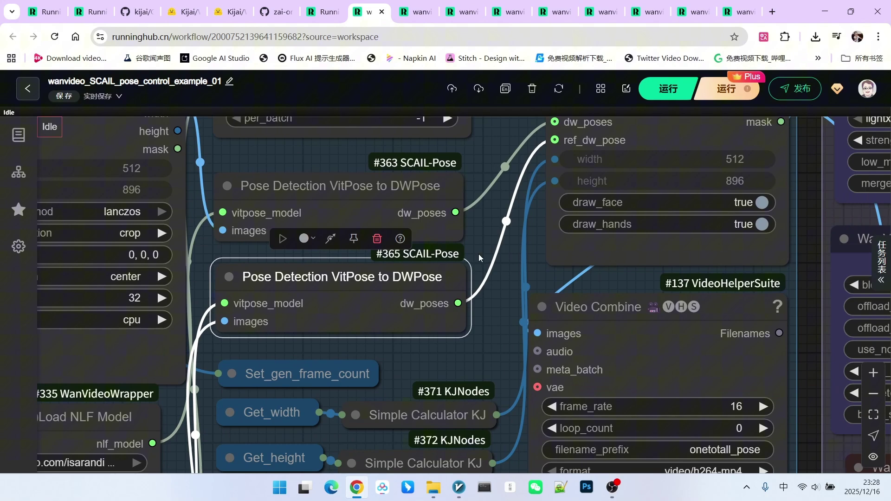
{"action": "scroll", "coordinate": [406, 300], "scroll_direction": "down", "scroll_amount": 2}
{"action": "scroll", "coordinate": [478, 254], "scroll_direction": "up", "scroll_amount": 4}
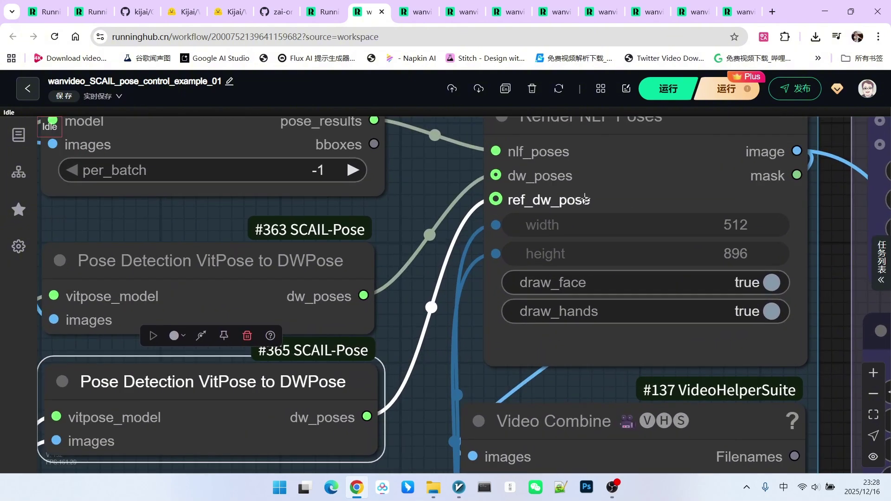
{"action": "scroll", "coordinate": [587, 197], "scroll_direction": "down", "scroll_amount": 3}
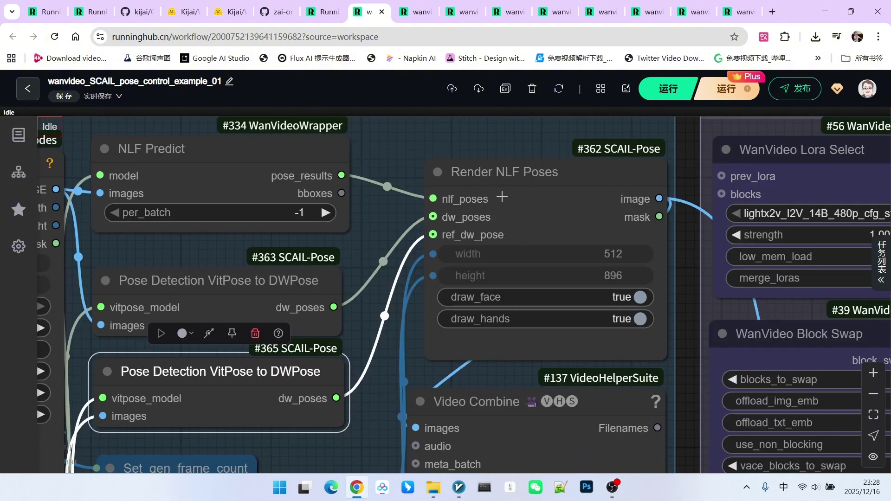
{"action": "scroll", "coordinate": [517, 224], "scroll_direction": "up", "scroll_amount": 2}
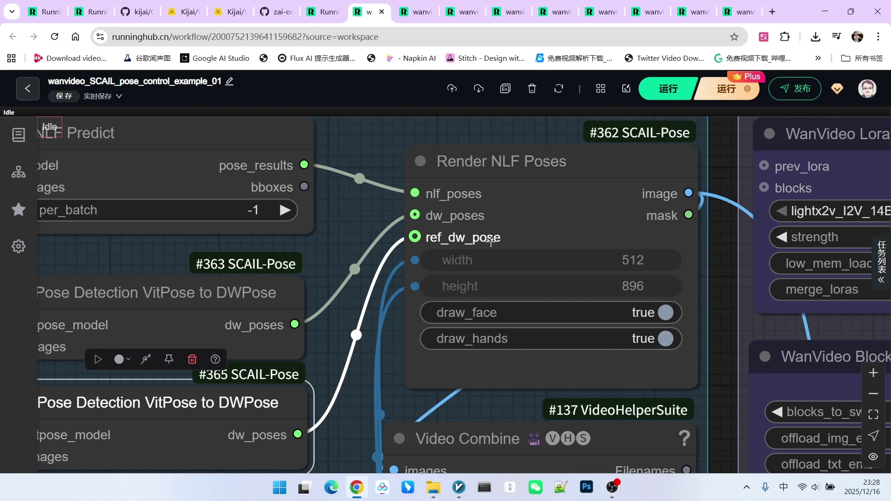
{"action": "scroll", "coordinate": [486, 240], "scroll_direction": "down", "scroll_amount": 2}
- Centre the Render NLF Poses node and nudge it slightly left
{"action": "left_click_drag", "start_coordinate": [542, 184], "coordinate": [587, 180]}
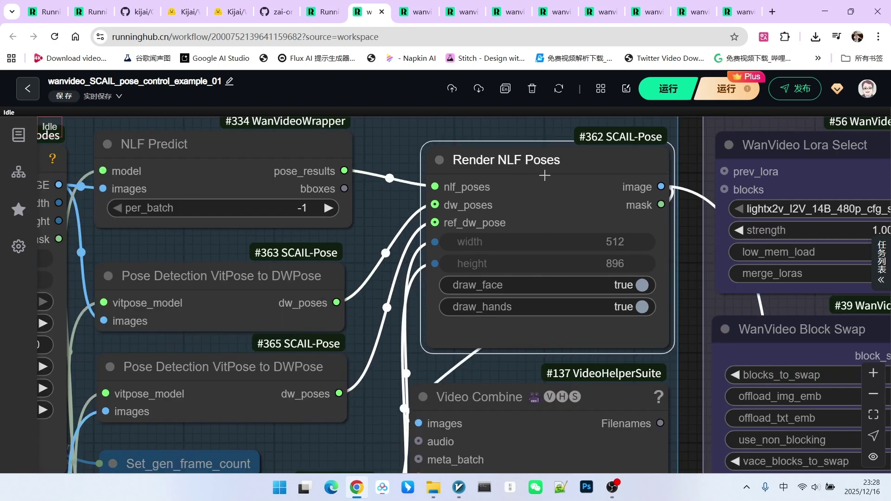
{"action": "scroll", "coordinate": [586, 180], "scroll_direction": "up", "scroll_amount": 2}
{"action": "left_click_drag", "start_coordinate": [709, 257], "coordinate": [626, 246]}
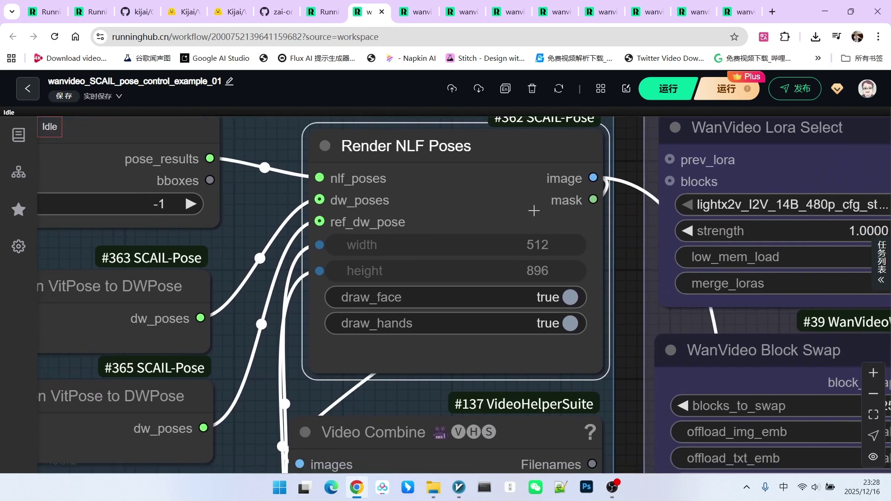
{"action": "scroll", "coordinate": [530, 202], "scroll_direction": "down", "scroll_amount": 1}
{"action": "scroll", "coordinate": [530, 202], "scroll_direction": "down", "scroll_amount": 1}
{"action": "scroll", "coordinate": [532, 206], "scroll_direction": "up", "scroll_amount": 2}
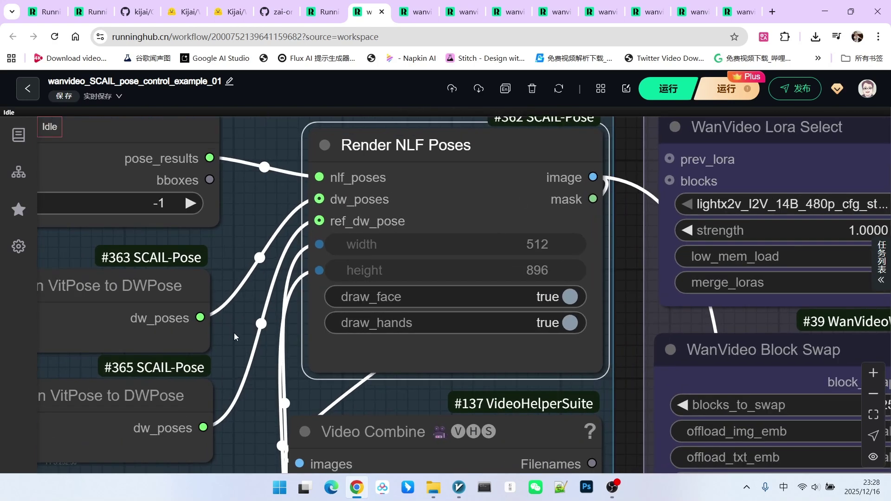
{"action": "scroll", "coordinate": [417, 209], "scroll_direction": "down", "scroll_amount": 1}
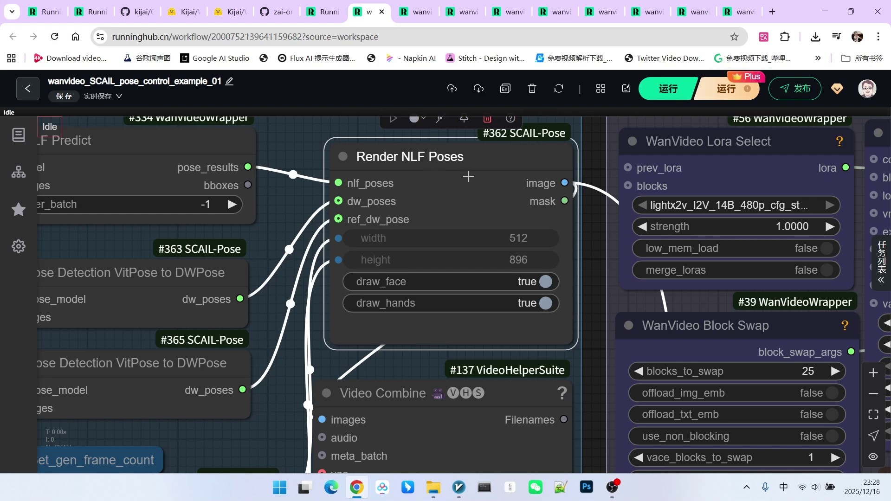
{"action": "left_click_drag", "start_coordinate": [491, 170], "coordinate": [486, 169]}
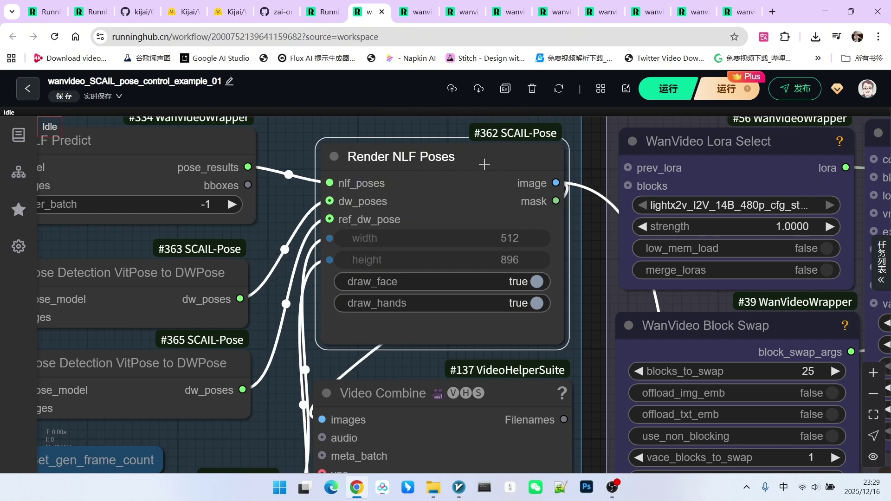
{"action": "scroll", "coordinate": [512, 178], "scroll_direction": "down", "scroll_amount": 1}
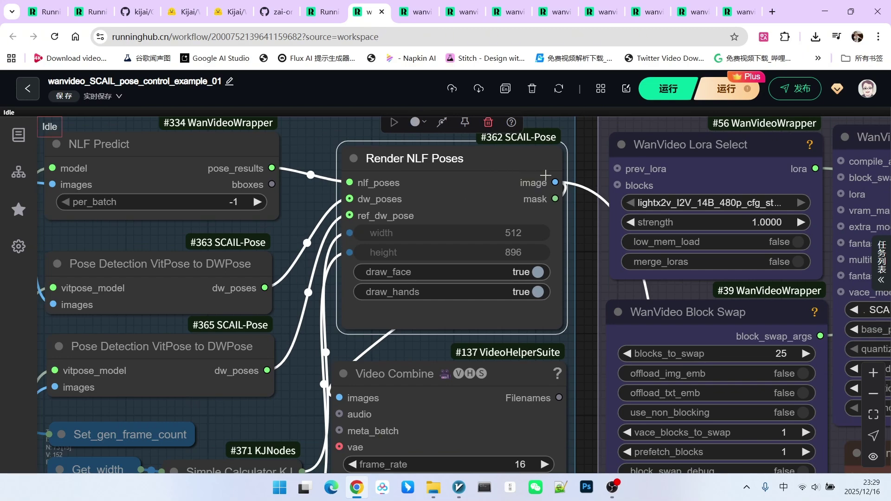
{"action": "scroll", "coordinate": [568, 216], "scroll_direction": "down", "scroll_amount": 1}
{"action": "left_click_drag", "start_coordinate": [578, 255], "coordinate": [367, 139]}
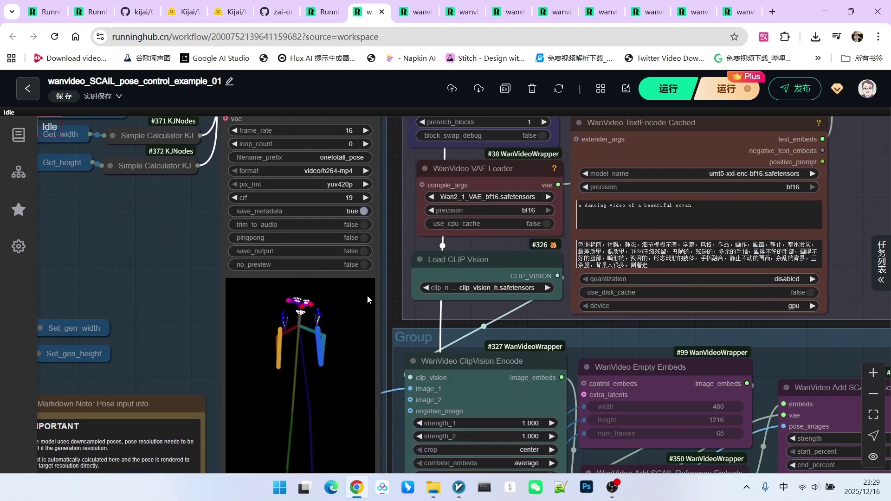
{"action": "scroll", "coordinate": [616, 340], "scroll_direction": "down", "scroll_amount": 3}
{"action": "scroll", "coordinate": [609, 272], "scroll_direction": "up", "scroll_amount": 3}
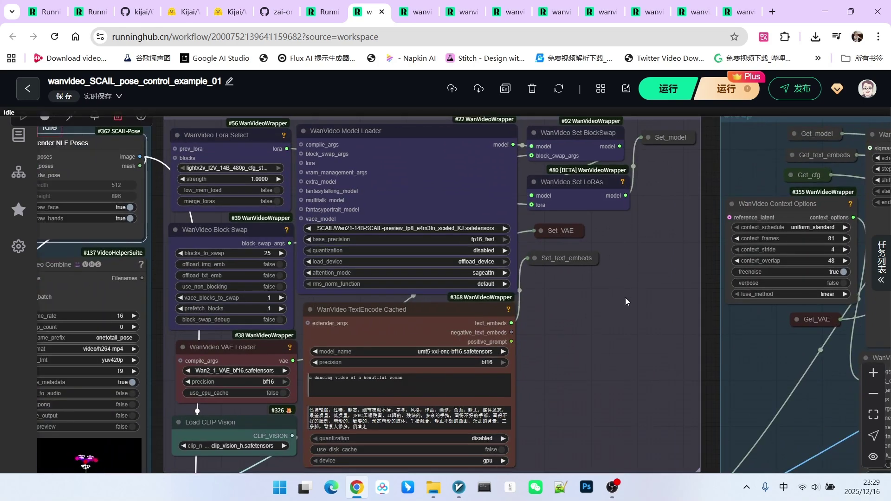
{"action": "scroll", "coordinate": [505, 249], "scroll_direction": "up", "scroll_amount": 2}
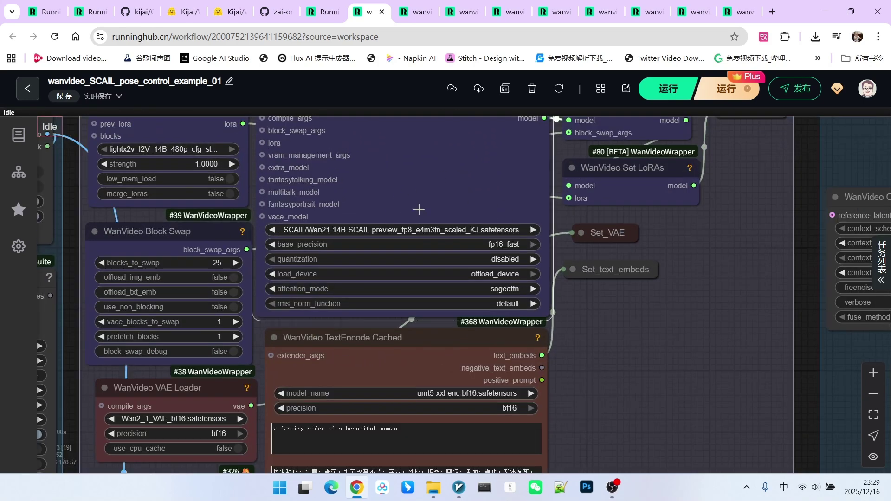
{"action": "scroll", "coordinate": [475, 167], "scroll_direction": "down", "scroll_amount": 1}
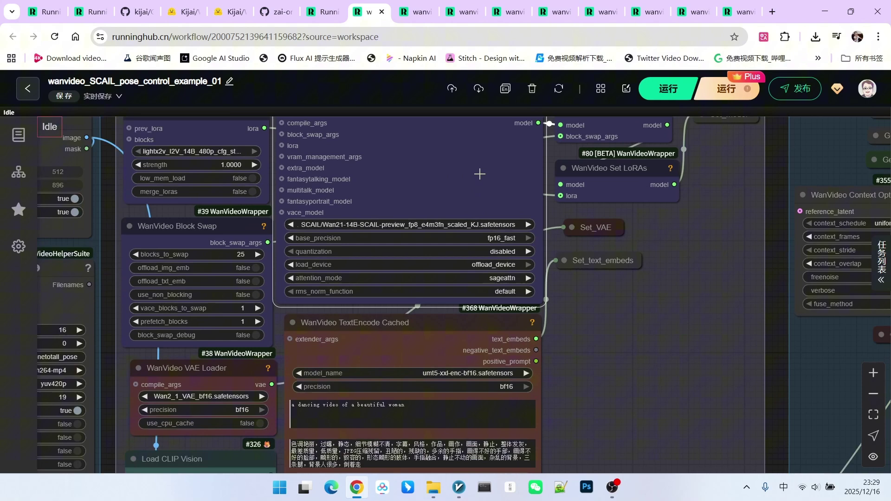
{"action": "scroll", "coordinate": [260, 185], "scroll_direction": "up", "scroll_amount": 2}
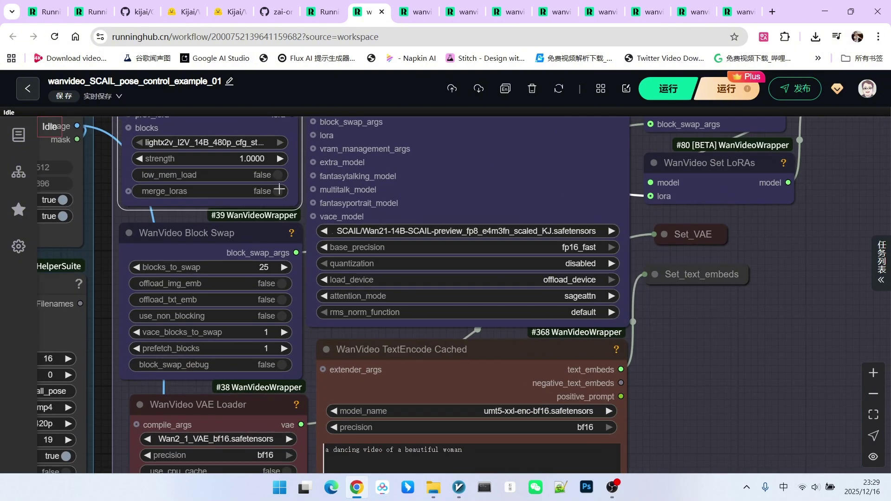
- Select the WanVideo Block Swap, VAE Loader and Load CLIP Vision nodes in turn
{"action": "left_click", "coordinate": [203, 243]}
{"action": "scroll", "coordinate": [354, 237], "scroll_direction": "down", "scroll_amount": 1}
{"action": "scroll", "coordinate": [390, 226], "scroll_direction": "up", "scroll_amount": 2}
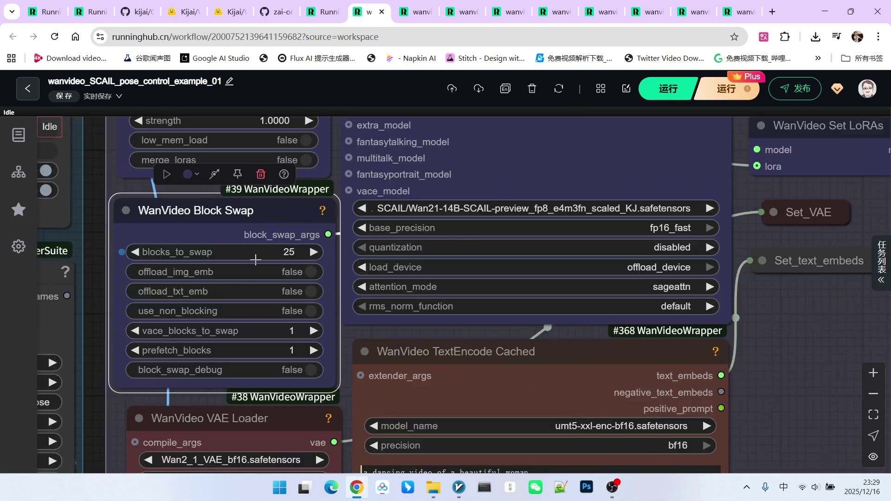
{"action": "scroll", "coordinate": [369, 242], "scroll_direction": "down", "scroll_amount": 2}
{"action": "scroll", "coordinate": [346, 357], "scroll_direction": "down", "scroll_amount": 1}
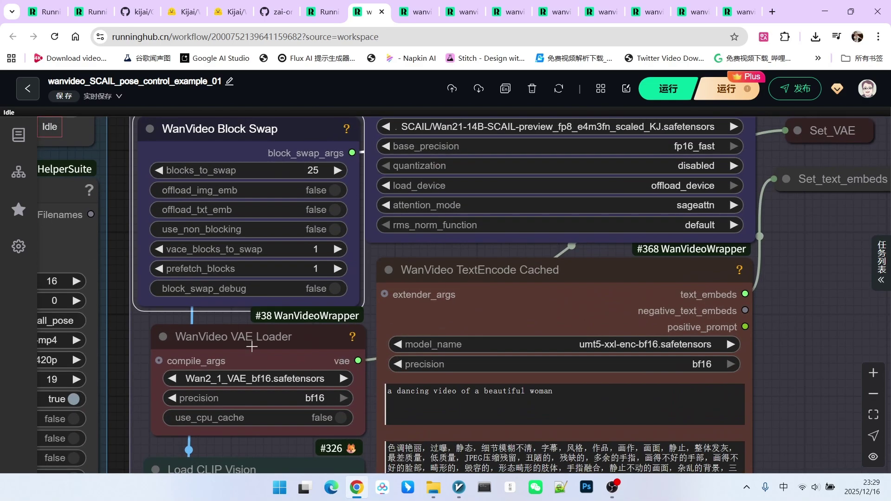
{"action": "left_click", "coordinate": [346, 357]}
{"action": "scroll", "coordinate": [347, 357], "scroll_direction": "up", "scroll_amount": 2}
{"action": "scroll", "coordinate": [309, 420], "scroll_direction": "down", "scroll_amount": 1}
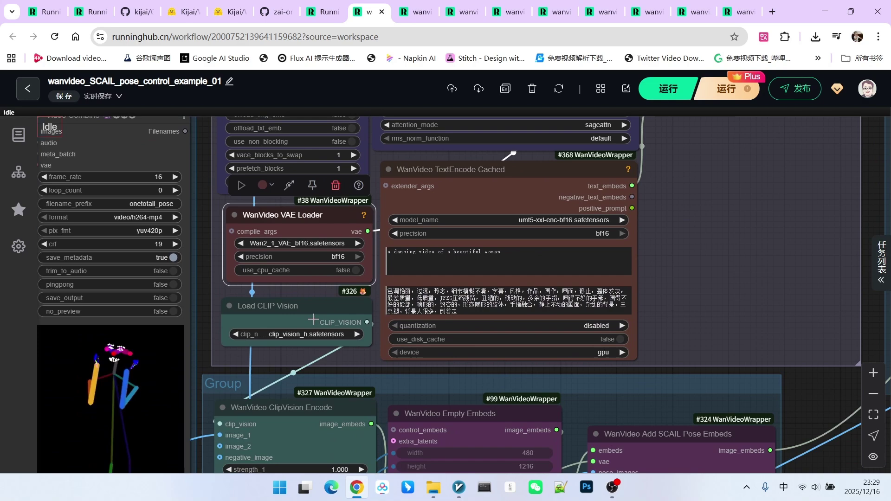
{"action": "left_click", "coordinate": [292, 306]}
- Highlight the positive prompt 'a dancing video of a beautiful woman' in WanVideo TextEncode Cached, then reach the ClipVision/SCAIL embeds group
{"action": "left_click_drag", "start_coordinate": [627, 279], "coordinate": [699, 243]}
{"action": "left_click", "coordinate": [453, 157]}
{"action": "scroll", "coordinate": [316, 179], "scroll_direction": "up", "scroll_amount": 2}
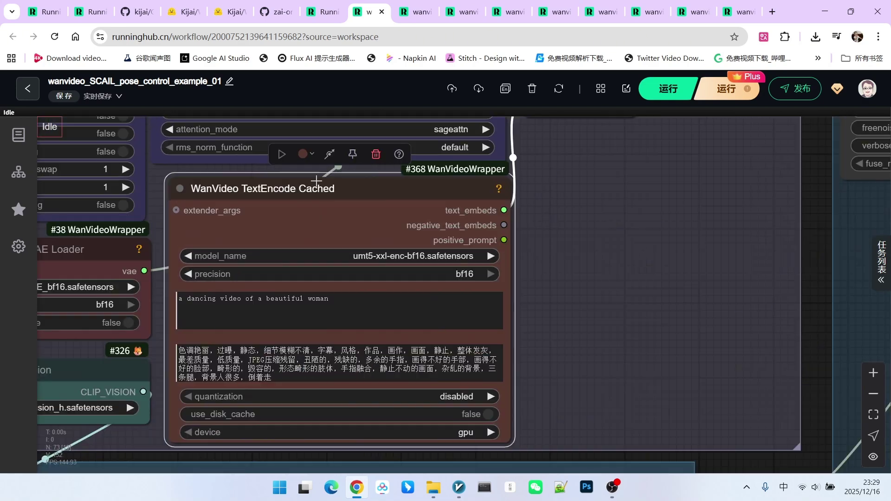
{"action": "scroll", "coordinate": [300, 194], "scroll_direction": "up", "scroll_amount": 2}
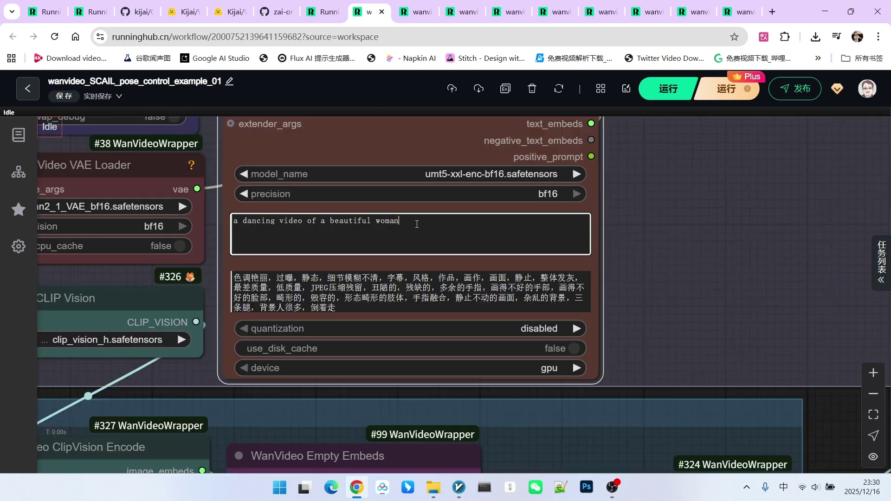
{"action": "left_click_drag", "start_coordinate": [400, 221], "coordinate": [267, 223]}
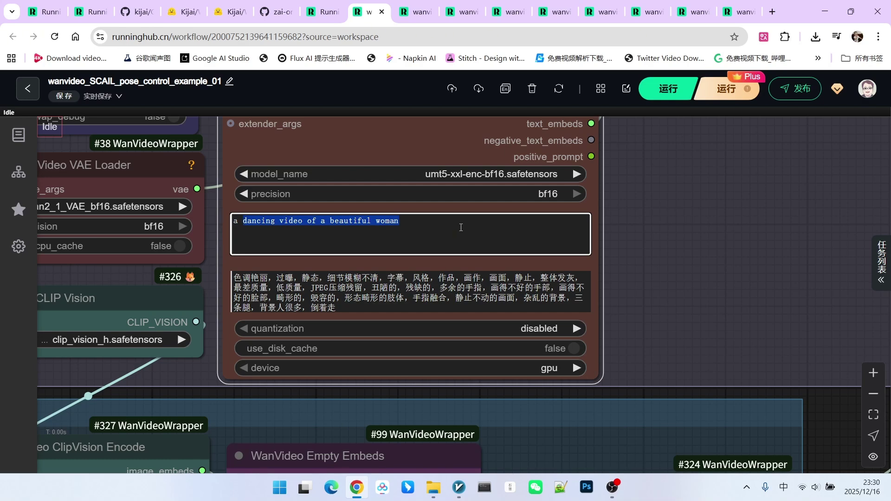
{"action": "scroll", "coordinate": [664, 236], "scroll_direction": "down", "scroll_amount": 3}
{"action": "left_click_drag", "start_coordinate": [711, 225], "coordinate": [480, 215]}
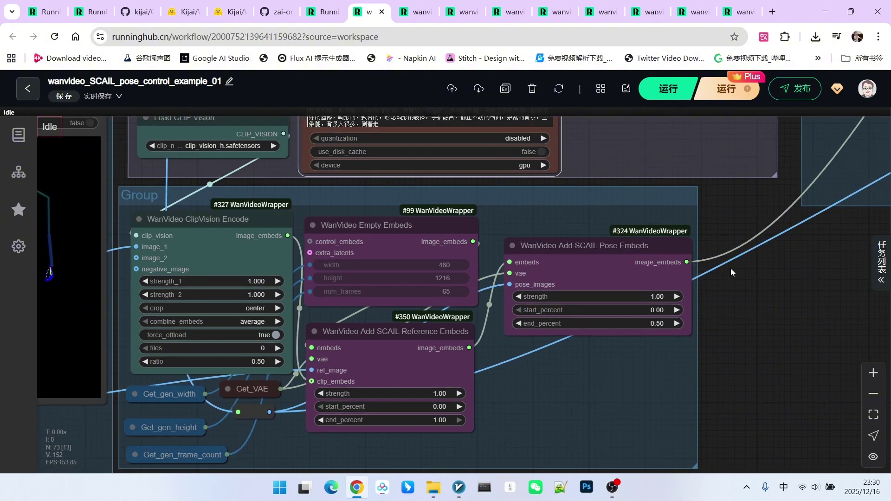
{"action": "scroll", "coordinate": [724, 269], "scroll_direction": "up", "scroll_amount": 4}
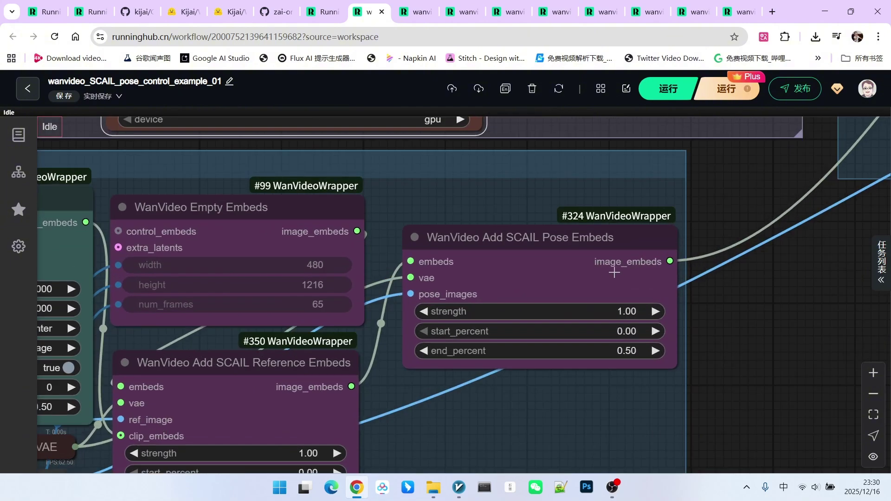
{"action": "scroll", "coordinate": [738, 306], "scroll_direction": "down", "scroll_amount": 4}
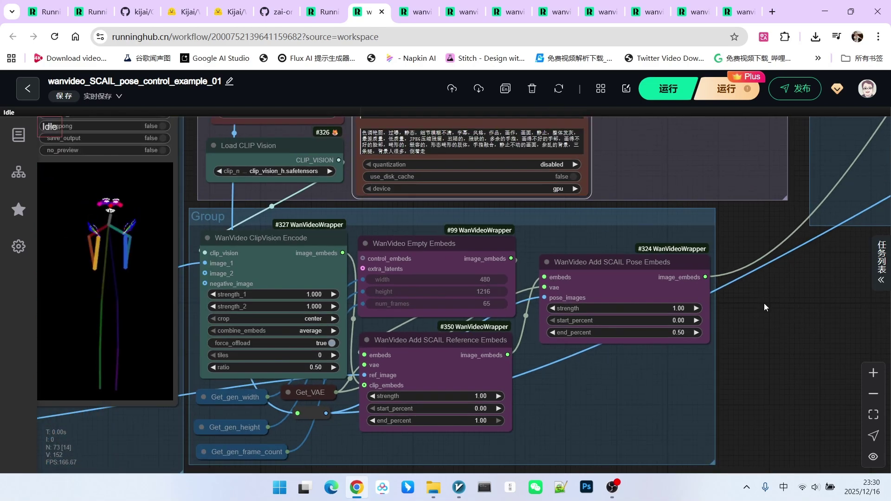
{"action": "left_click_drag", "start_coordinate": [607, 387], "coordinate": [662, 377]}
{"action": "scroll", "coordinate": [662, 377], "scroll_direction": "up", "scroll_amount": 1}
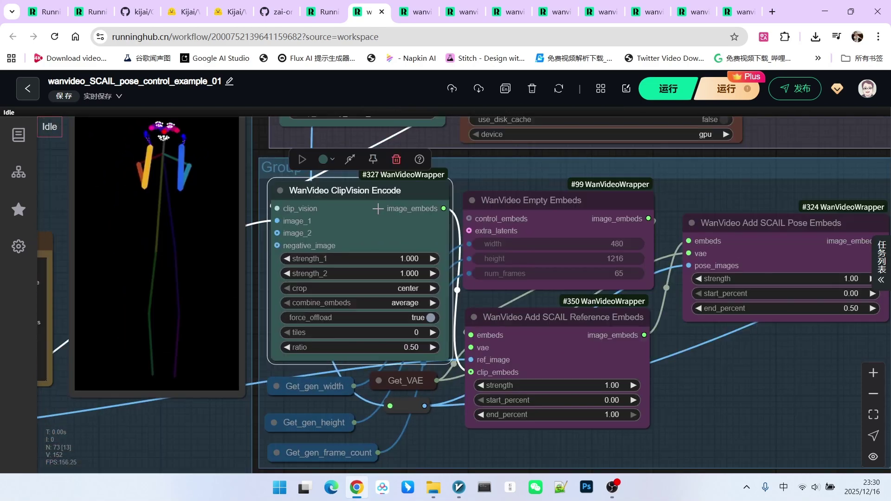
{"action": "scroll", "coordinate": [373, 193], "scroll_direction": "up", "scroll_amount": 1}
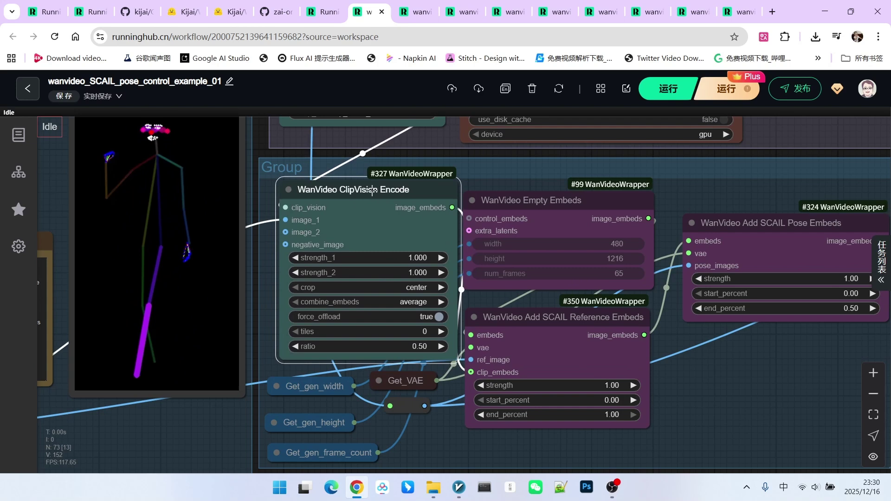
{"action": "mouse_move", "coordinate": [530, 201]}
{"action": "left_mouse_down"}
{"action": "mouse_move", "coordinate": [540, 167]}
{"action": "mouse_move", "coordinate": [529, 168]}
{"action": "left_mouse_up"}
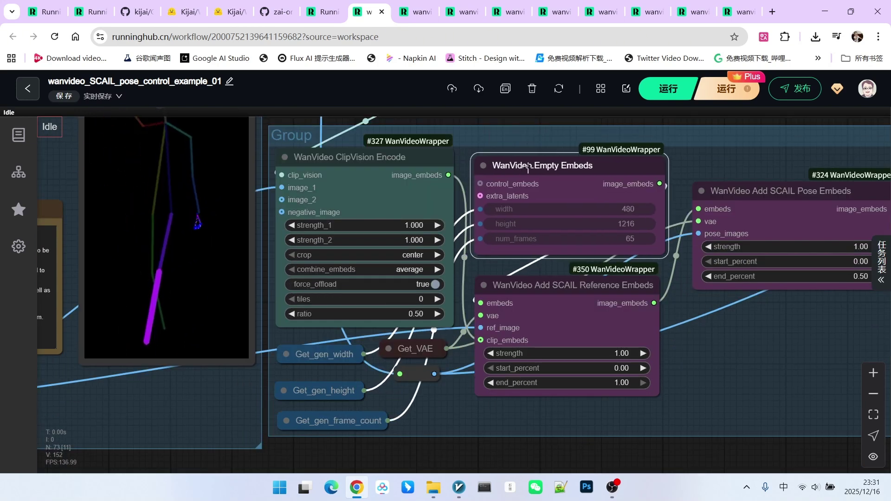
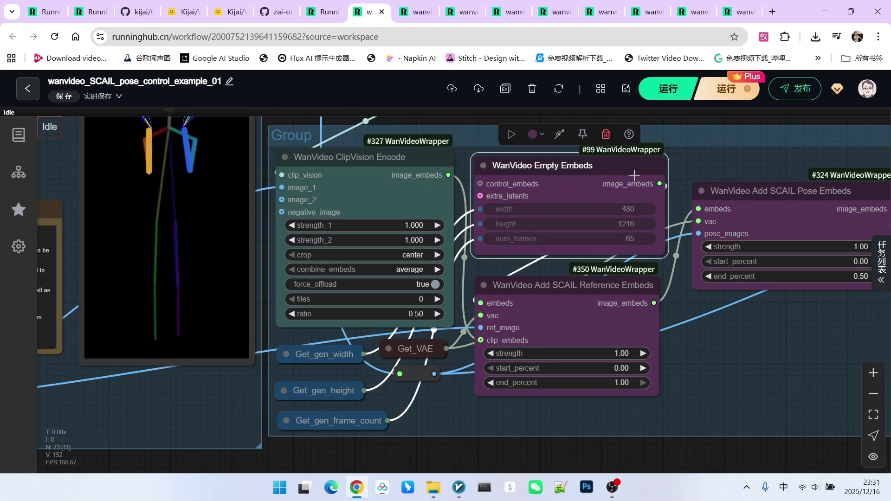
{"action": "scroll", "coordinate": [634, 179], "scroll_direction": "up", "scroll_amount": 2}
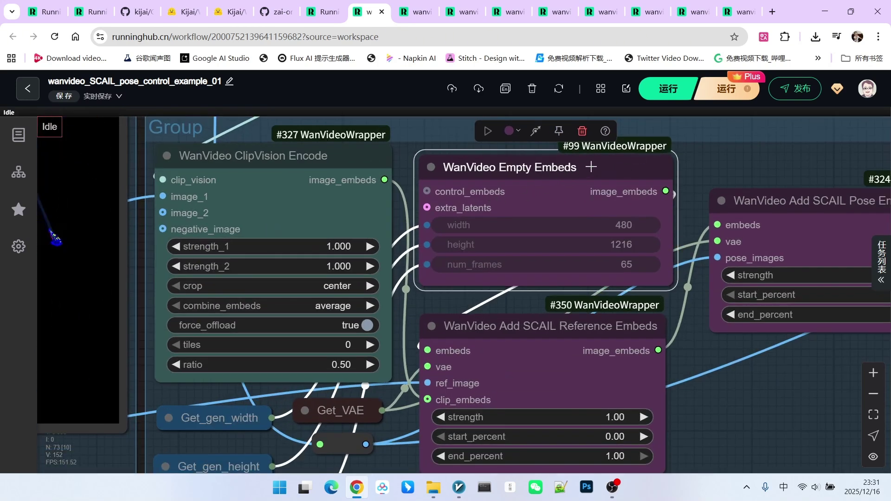
- Review the Add SCAIL Reference Embeds node and the SCAIL Pose Embeds node above it
{"action": "left_click_drag", "start_coordinate": [781, 403], "coordinate": [720, 340]}
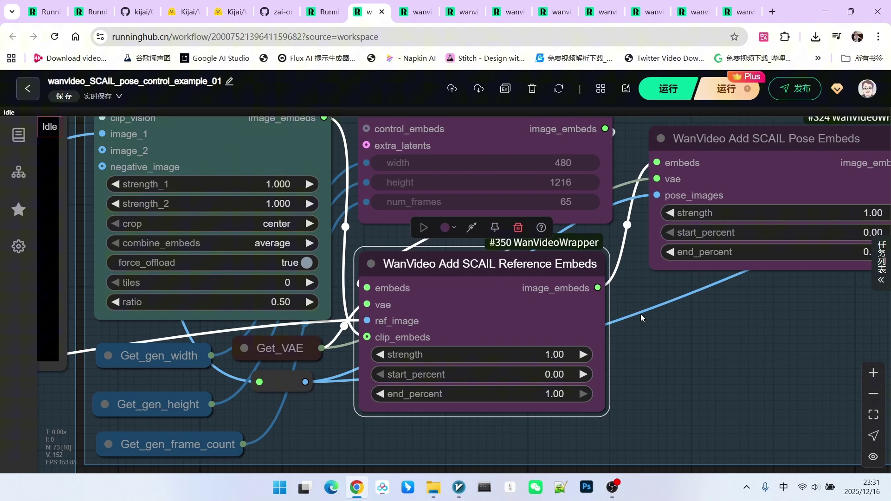
{"action": "scroll", "coordinate": [560, 360], "scroll_direction": "down", "scroll_amount": 2}
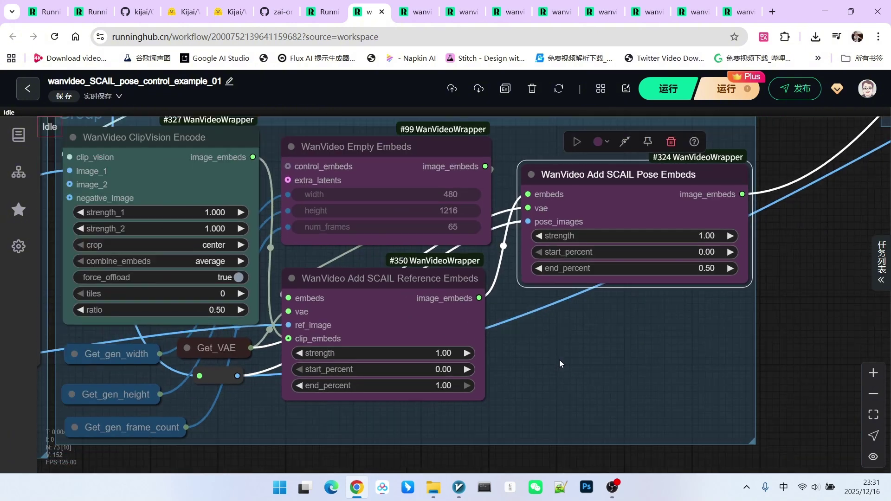
{"action": "left_click", "coordinate": [433, 287]}
{"action": "left_click_drag", "start_coordinate": [626, 186], "coordinate": [626, 143]}
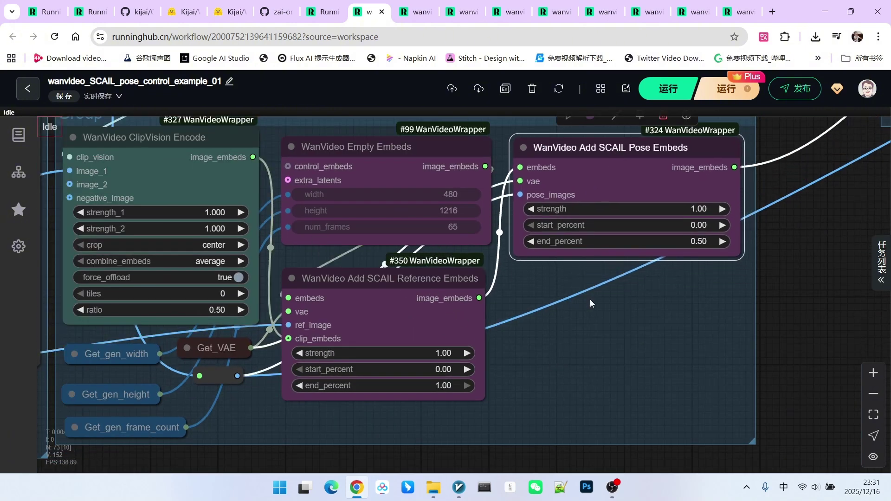
{"action": "scroll", "coordinate": [418, 293], "scroll_direction": "up", "scroll_amount": 4}
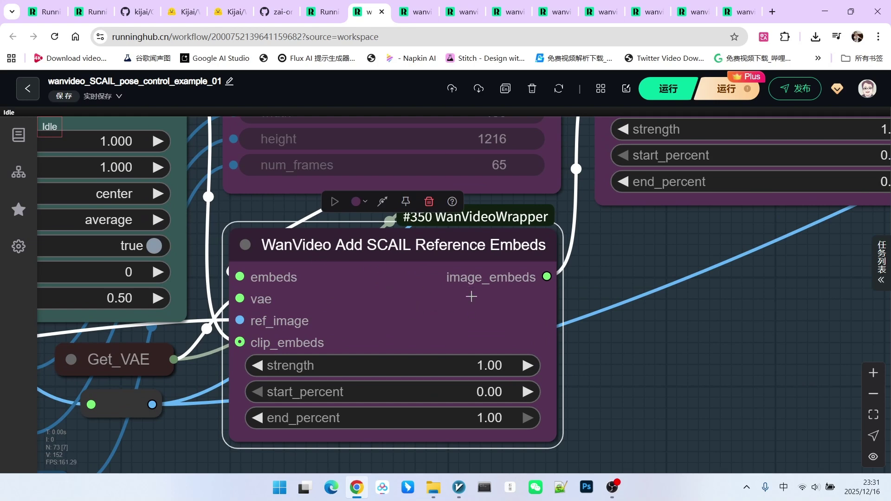
{"action": "scroll", "coordinate": [471, 298], "scroll_direction": "down", "scroll_amount": 4}
- Inspect the Add SCAIL Pose Embeds settings, then shift toward the sampler and output video
{"action": "left_click_drag", "start_coordinate": [474, 195], "coordinate": [515, 183]}
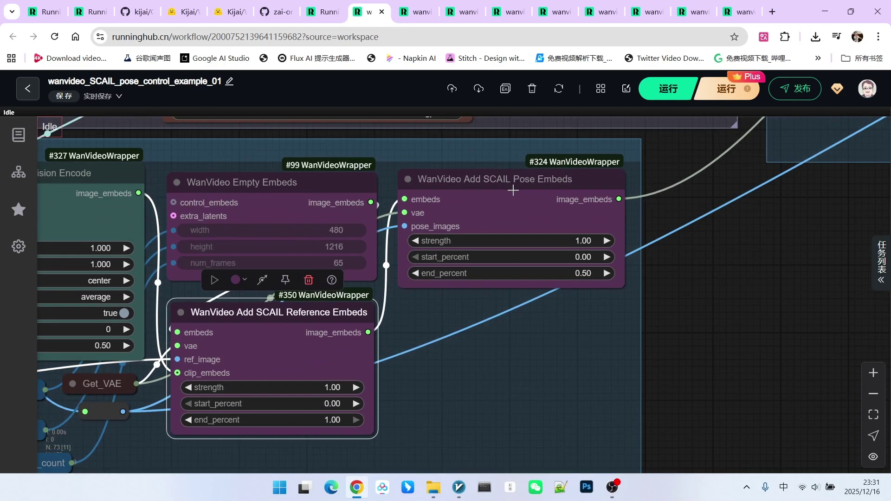
{"action": "scroll", "coordinate": [515, 183], "scroll_direction": "up", "scroll_amount": 5}
{"action": "left_click", "coordinate": [507, 188]}
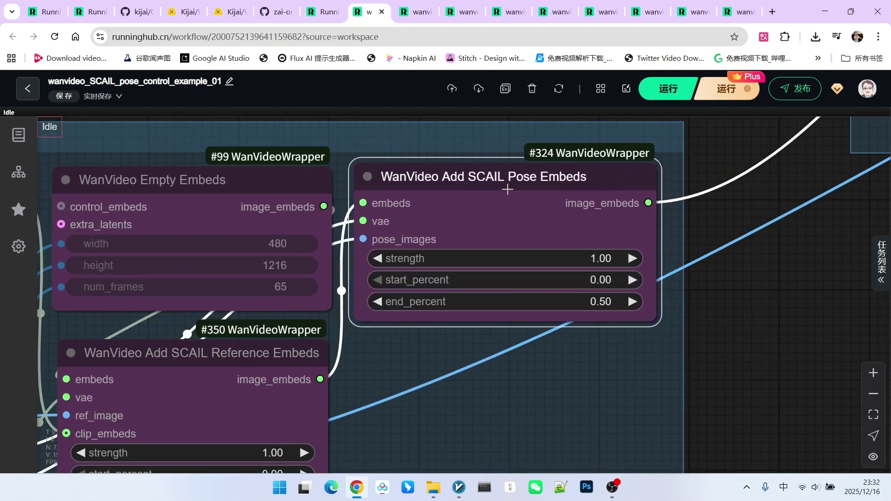
{"action": "scroll", "coordinate": [508, 189], "scroll_direction": "down", "scroll_amount": 3}
{"action": "scroll", "coordinate": [418, 264], "scroll_direction": "down", "scroll_amount": 3}
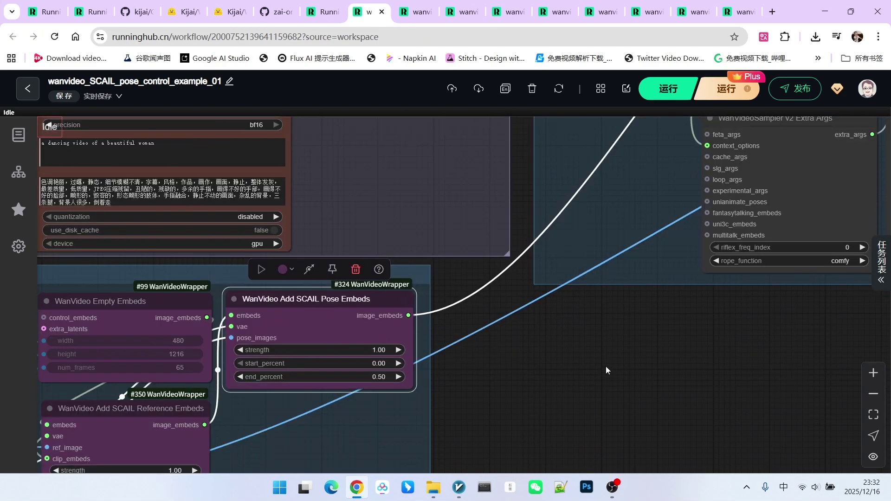
{"action": "scroll", "coordinate": [606, 366], "scroll_direction": "down", "scroll_amount": 3}
{"action": "left_click_drag", "start_coordinate": [650, 273], "coordinate": [628, 325]}
{"action": "scroll", "coordinate": [627, 325], "scroll_direction": "up", "scroll_amount": 3}
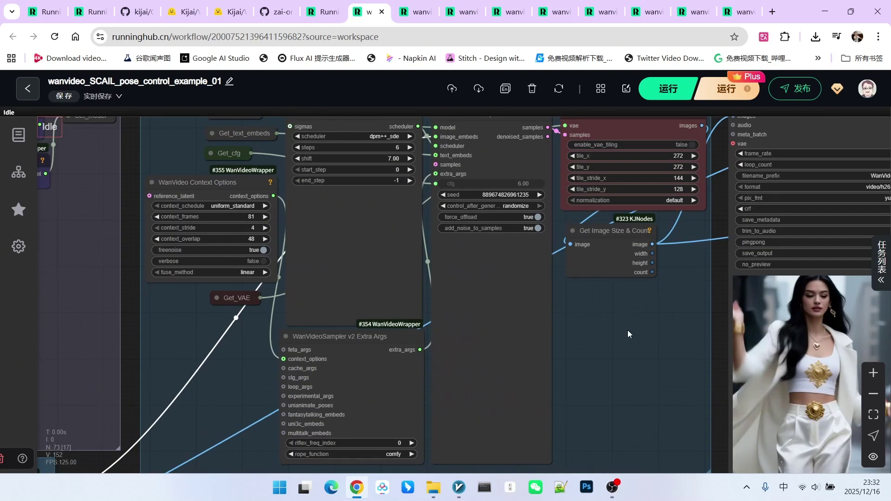
{"action": "scroll", "coordinate": [622, 335], "scroll_direction": "up", "scroll_amount": 5}
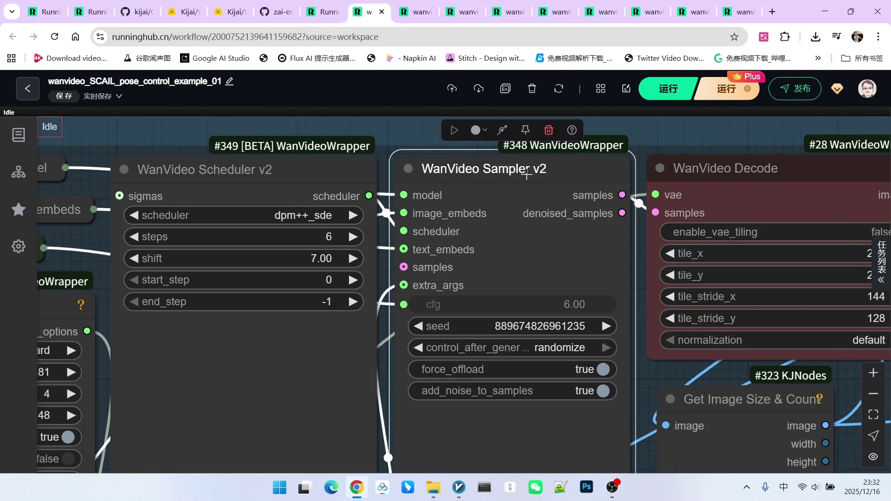
{"action": "scroll", "coordinate": [527, 176], "scroll_direction": "up", "scroll_amount": 2}
{"action": "scroll", "coordinate": [517, 200], "scroll_direction": "down", "scroll_amount": 2}
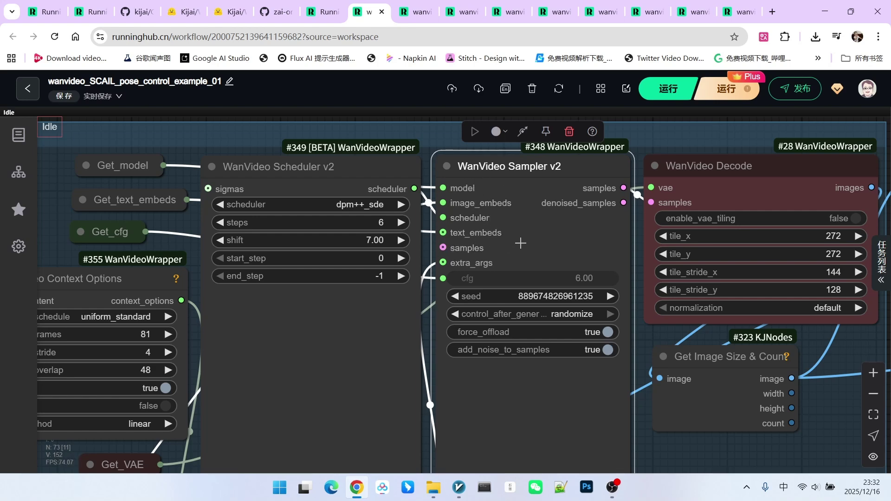
{"action": "scroll", "coordinate": [446, 244], "scroll_direction": "up", "scroll_amount": 2}
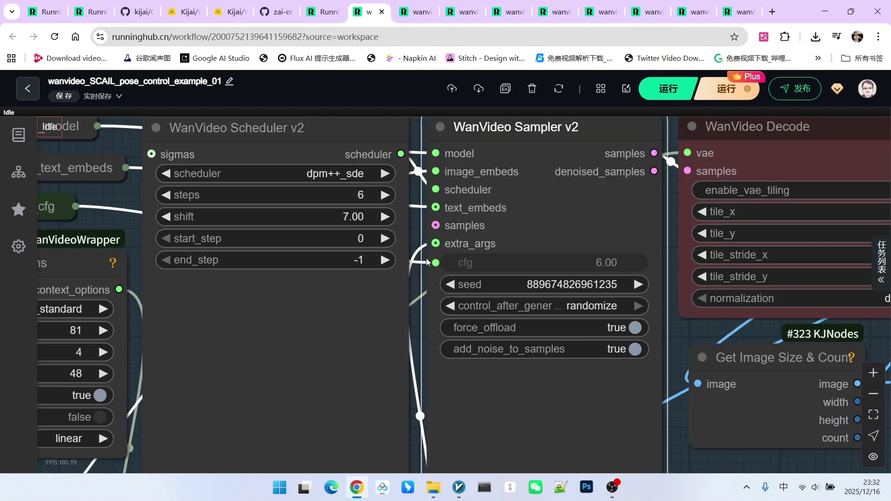
{"action": "scroll", "coordinate": [428, 262], "scroll_direction": "down", "scroll_amount": 3}
{"action": "scroll", "coordinate": [488, 265], "scroll_direction": "down", "scroll_amount": 2}
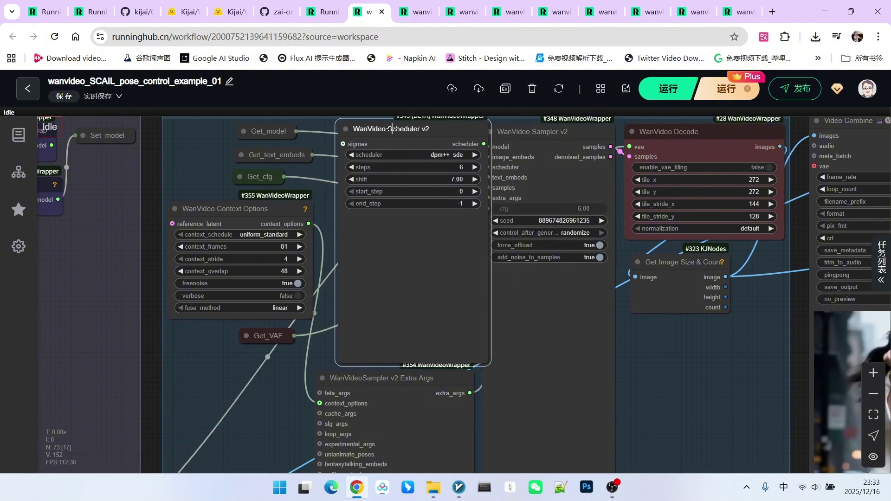
- Look over the WanVideo Scheduler v2 and Context Options settings feeding the sampler
{"action": "left_click_drag", "start_coordinate": [393, 129], "coordinate": [376, 129]}
{"action": "scroll", "coordinate": [402, 180], "scroll_direction": "up", "scroll_amount": 2}
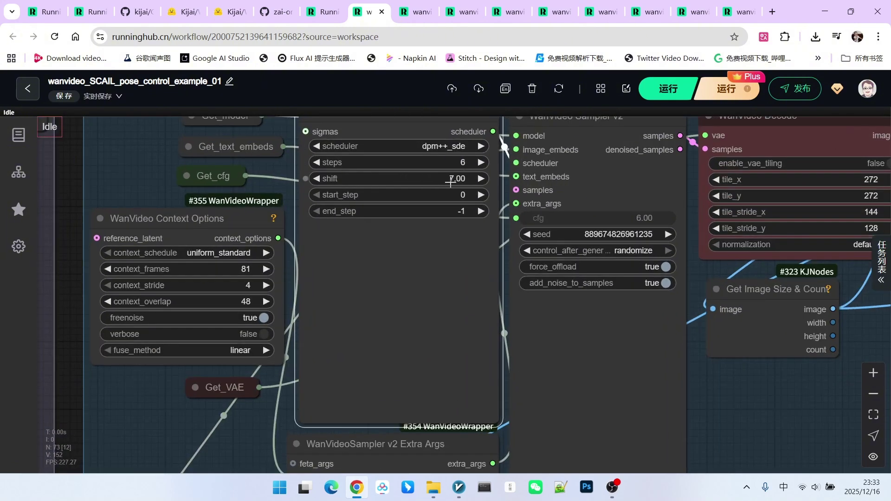
{"action": "scroll", "coordinate": [479, 206], "scroll_direction": "down", "scroll_amount": 4}
{"action": "scroll", "coordinate": [411, 377], "scroll_direction": "up", "scroll_amount": 5}
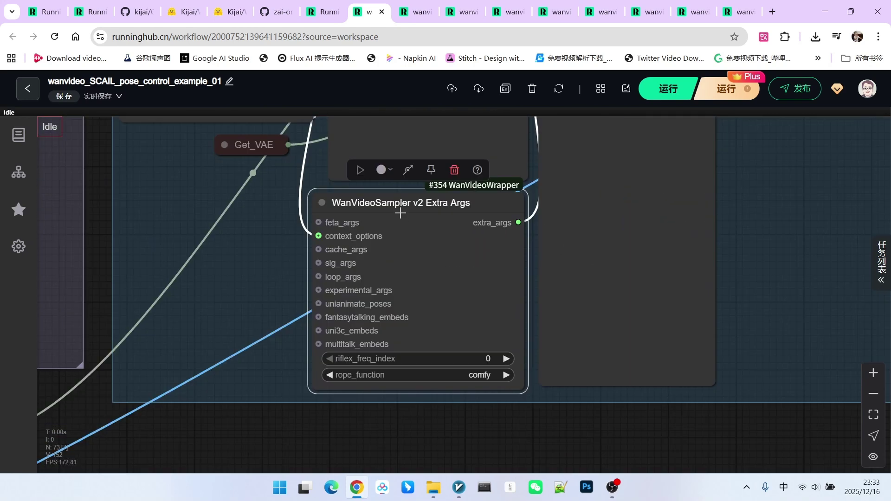
{"action": "left_click_drag", "start_coordinate": [388, 242], "coordinate": [375, 365]}
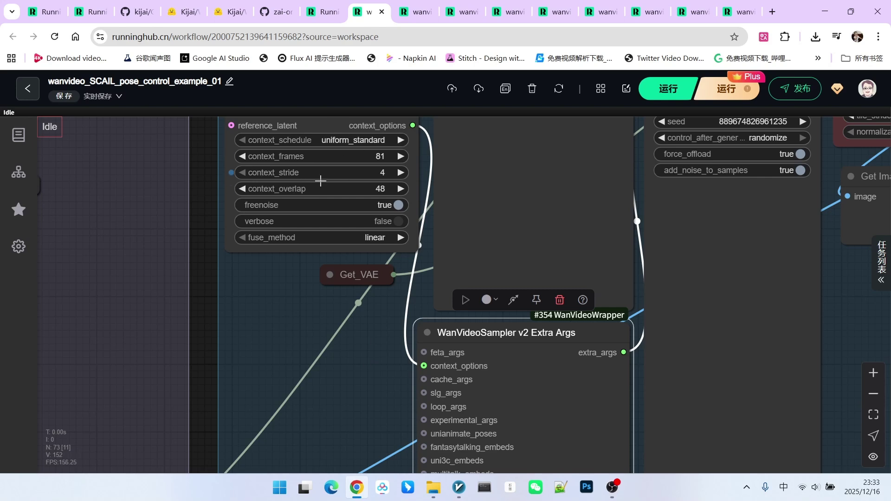
{"action": "scroll", "coordinate": [320, 181], "scroll_direction": "down", "scroll_amount": 3}
{"action": "left_click_drag", "start_coordinate": [330, 315], "coordinate": [334, 337]}
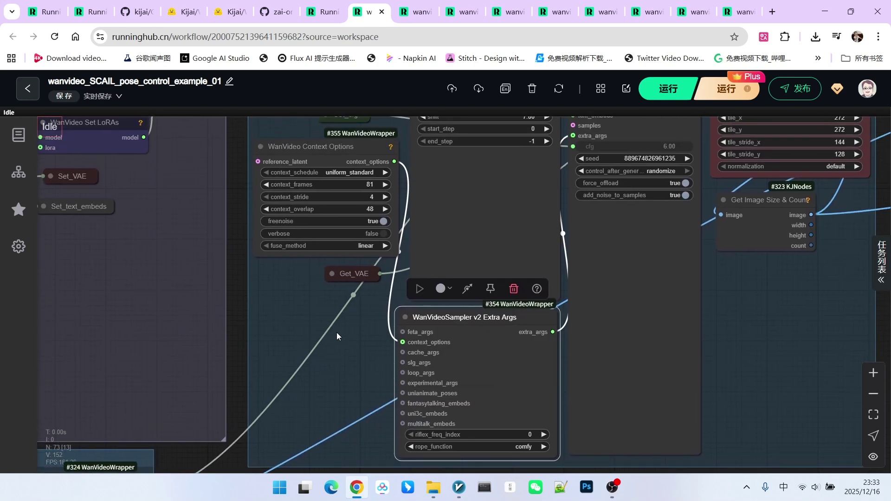
{"action": "scroll", "coordinate": [337, 328], "scroll_direction": "down", "scroll_amount": 3}
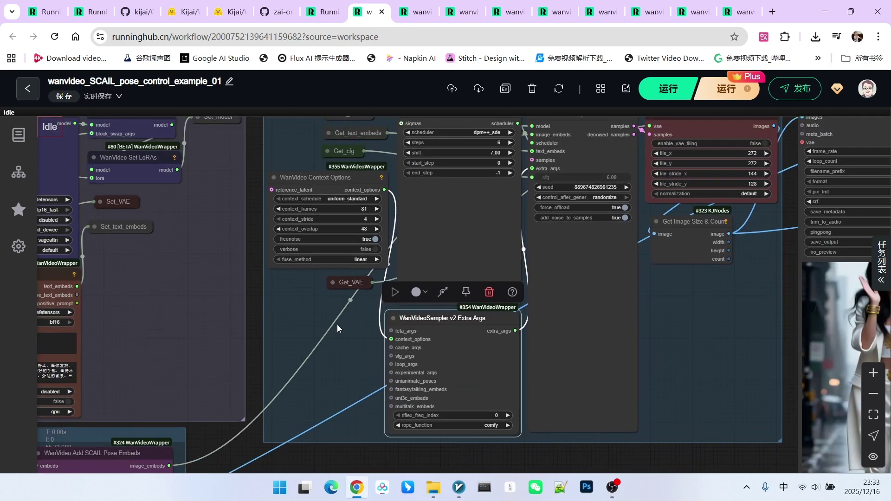
{"action": "scroll", "coordinate": [357, 306], "scroll_direction": "down", "scroll_amount": 3}
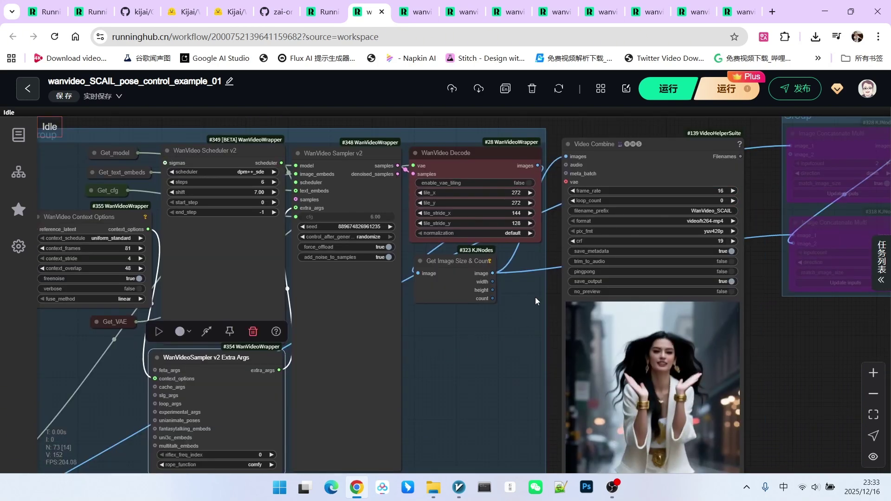
{"action": "scroll", "coordinate": [486, 374], "scroll_direction": "down", "scroll_amount": 3}
- Bring the generated dance video preview fully into view beside the input group
{"action": "left_click_drag", "start_coordinate": [494, 440], "coordinate": [519, 338]}
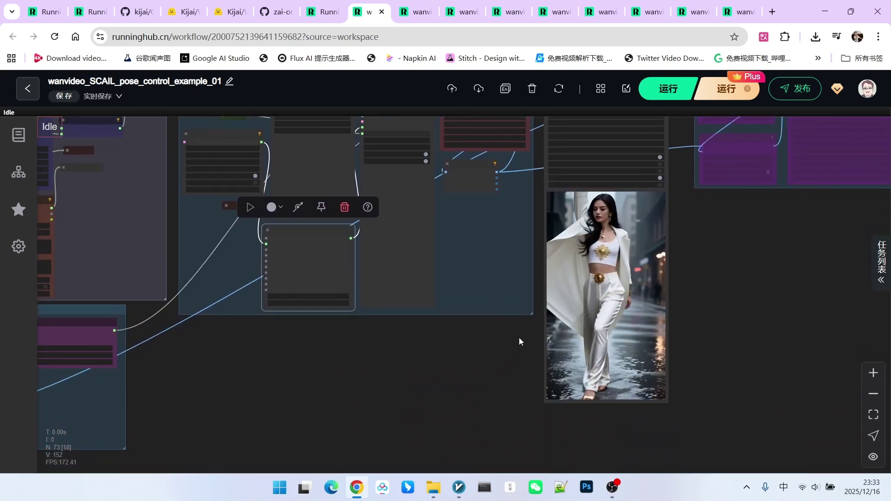
{"action": "scroll", "coordinate": [641, 311], "scroll_direction": "down", "scroll_amount": 5}
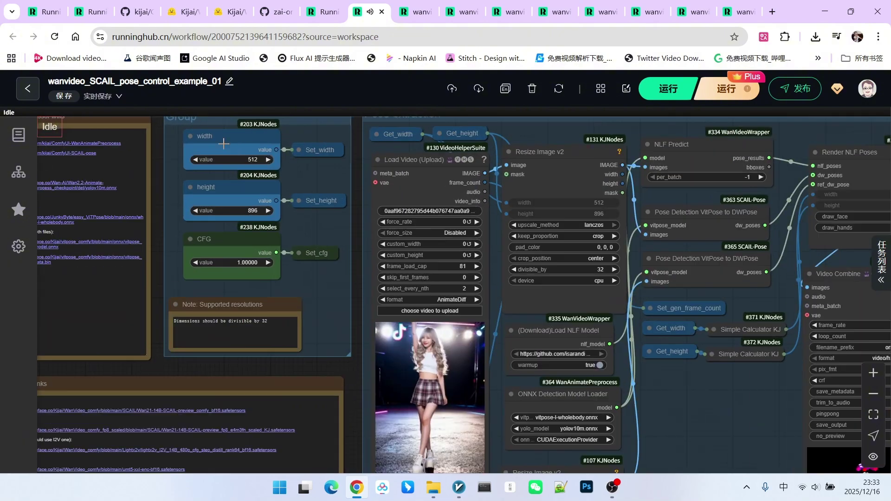
{"action": "scroll", "coordinate": [210, 122], "scroll_direction": "up", "scroll_amount": 5}
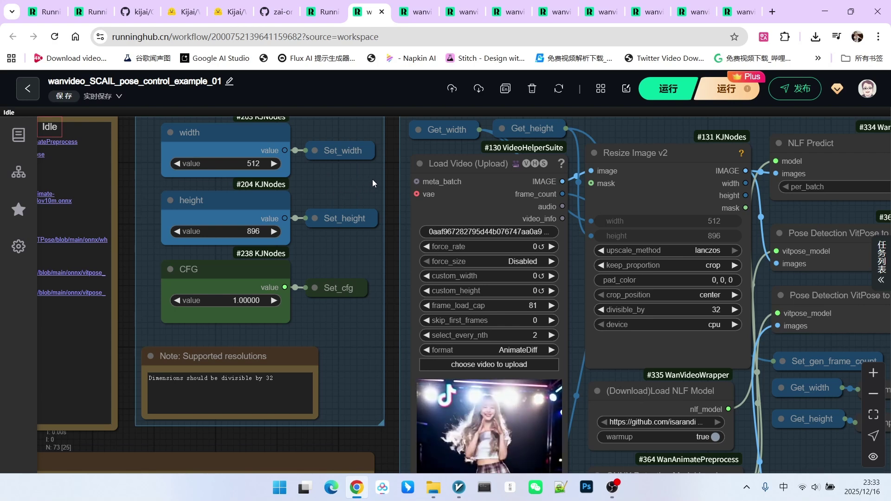
{"action": "scroll", "coordinate": [370, 181], "scroll_direction": "up", "scroll_amount": 2}
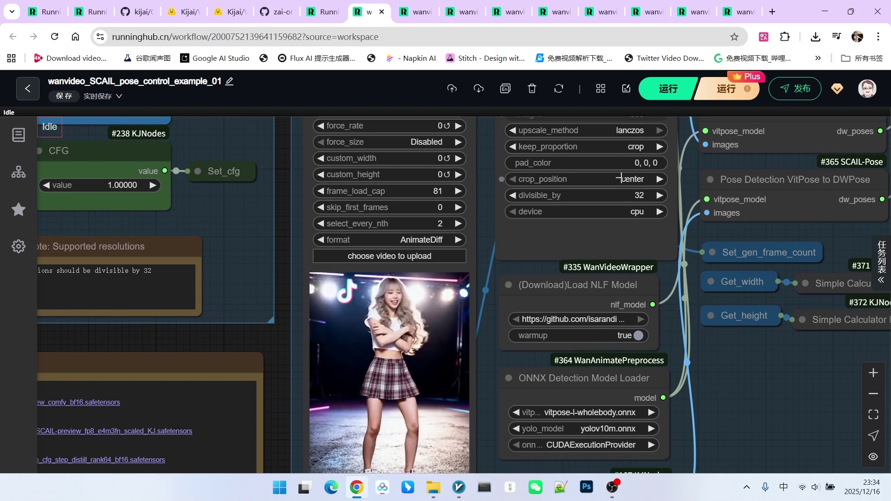
{"action": "scroll", "coordinate": [630, 198], "scroll_direction": "down", "scroll_amount": 2}
{"action": "scroll", "coordinate": [710, 317], "scroll_direction": "down", "scroll_amount": 2}
{"action": "scroll", "coordinate": [711, 317], "scroll_direction": "down", "scroll_amount": 2}
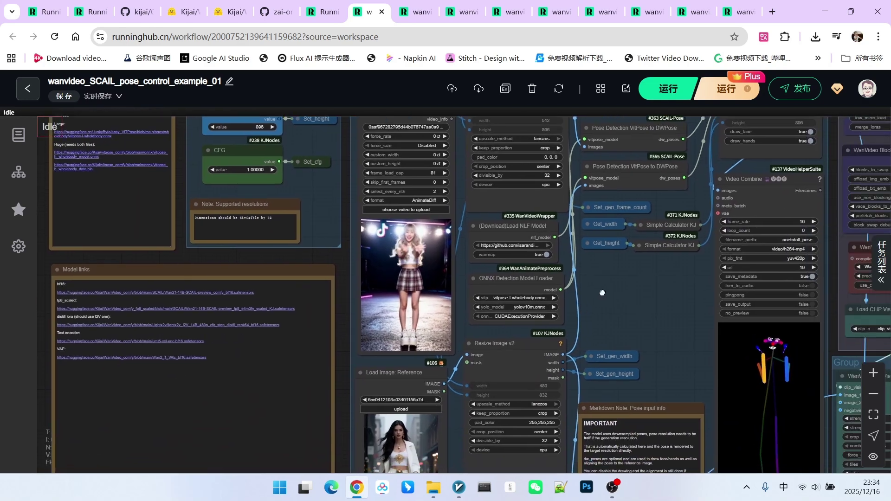
{"action": "scroll", "coordinate": [562, 288], "scroll_direction": "down", "scroll_amount": 2}
- Inspect example_01's generated dance video with its preview image, then move to example_06
{"action": "left_click_drag", "start_coordinate": [575, 287], "coordinate": [550, 279]}
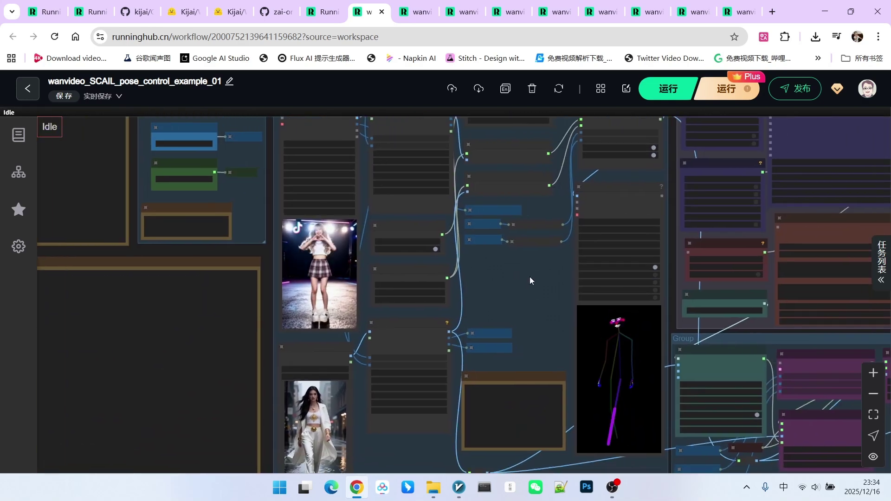
{"action": "scroll", "coordinate": [761, 311], "scroll_direction": "down", "scroll_amount": 3}
{"action": "scroll", "coordinate": [734, 281], "scroll_direction": "up", "scroll_amount": 6}
{"action": "scroll", "coordinate": [734, 281], "scroll_direction": "down", "scroll_amount": 2}
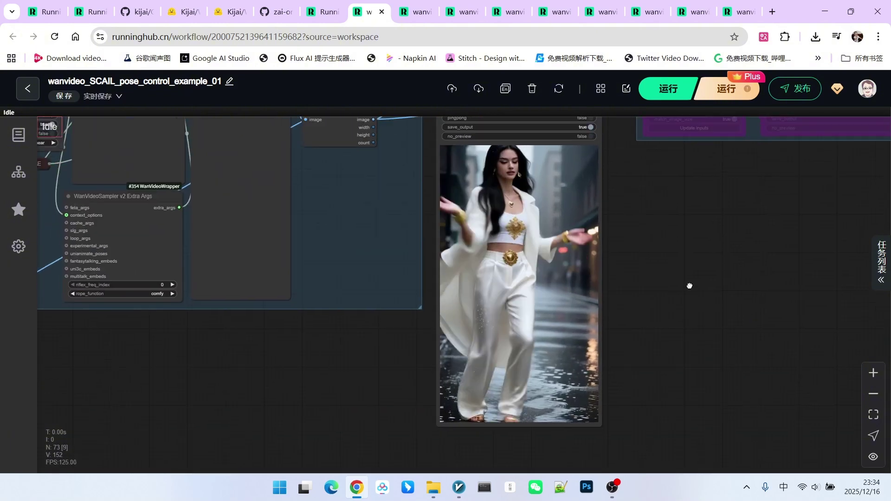
{"action": "scroll", "coordinate": [687, 279], "scroll_direction": "up", "scroll_amount": 2}
{"action": "scroll", "coordinate": [687, 279], "scroll_direction": "down", "scroll_amount": 2}
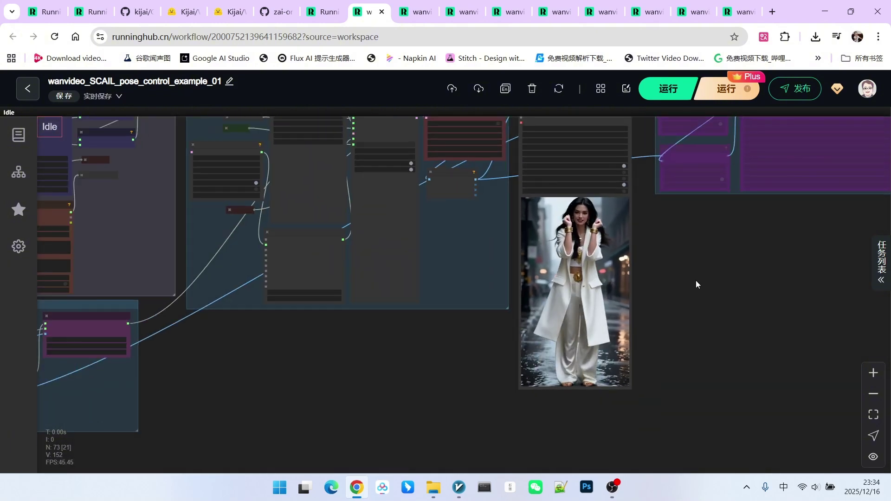
{"action": "scroll", "coordinate": [696, 281], "scroll_direction": "up", "scroll_amount": 1}
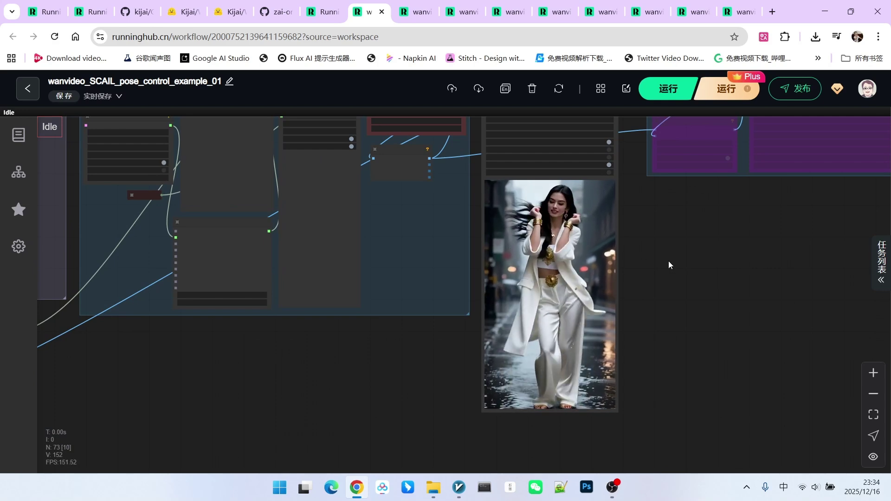
{"action": "scroll", "coordinate": [652, 275], "scroll_direction": "down", "scroll_amount": 3}
{"action": "left_click_drag", "start_coordinate": [544, 320], "coordinate": [584, 319]}
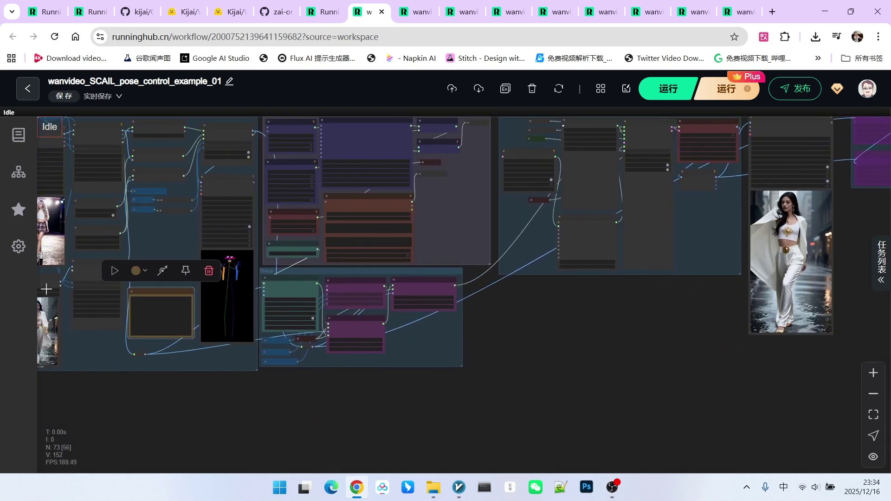
{"action": "left_click_drag", "start_coordinate": [47, 290], "coordinate": [865, 209]}
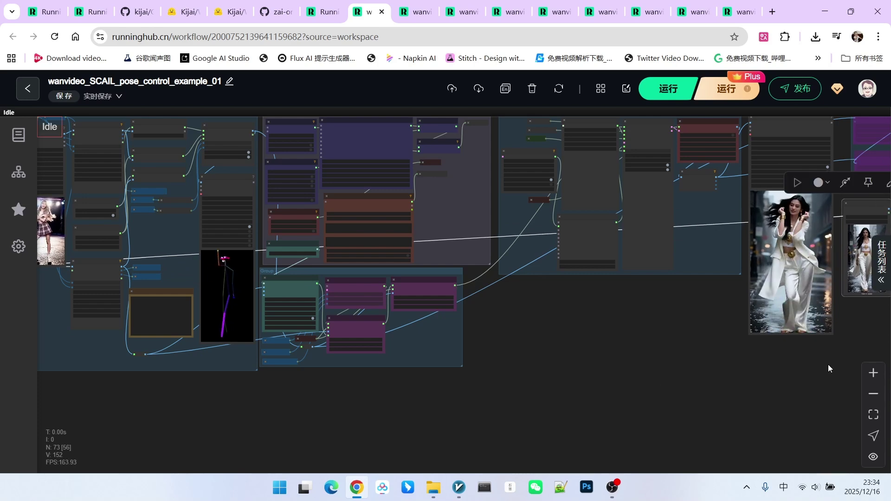
{"action": "scroll", "coordinate": [794, 279], "scroll_direction": "up", "scroll_amount": 5}
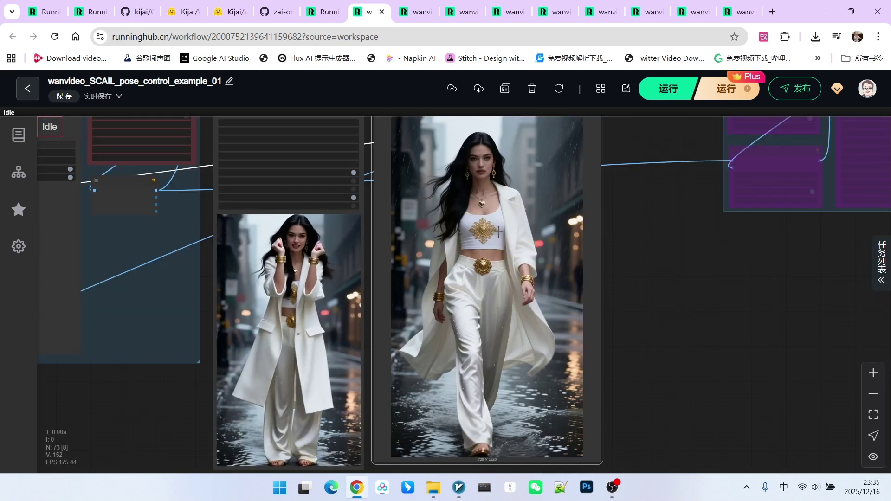
{"action": "scroll", "coordinate": [583, 343], "scroll_direction": "down", "scroll_amount": 5}
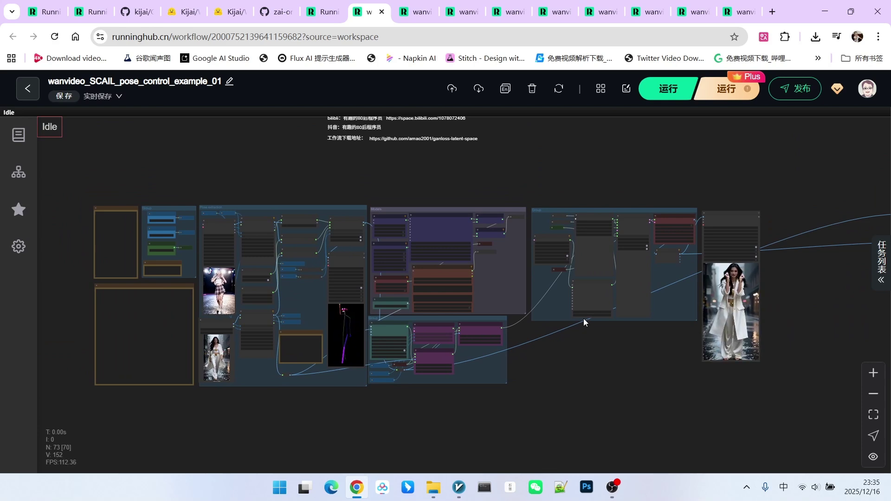
{"action": "key", "text": "ctrl+Tab"}
{"action": "scroll", "coordinate": [543, 255], "scroll_direction": "up", "scroll_amount": 3}
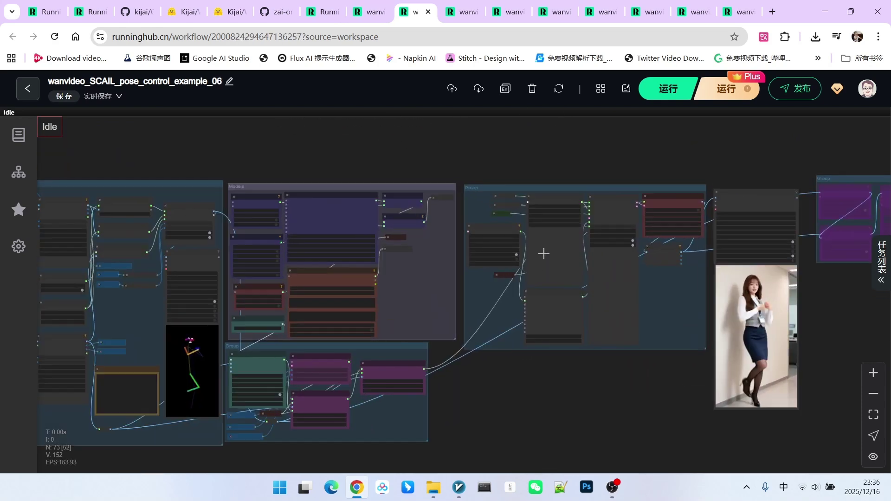
{"action": "scroll", "coordinate": [543, 254], "scroll_direction": "up", "scroll_amount": 3}
{"action": "scroll", "coordinate": [544, 254], "scroll_direction": "up", "scroll_amount": 3}
{"action": "scroll", "coordinate": [540, 258], "scroll_direction": "up", "scroll_amount": 3}
{"action": "scroll", "coordinate": [538, 264], "scroll_direction": "up", "scroll_amount": 2}
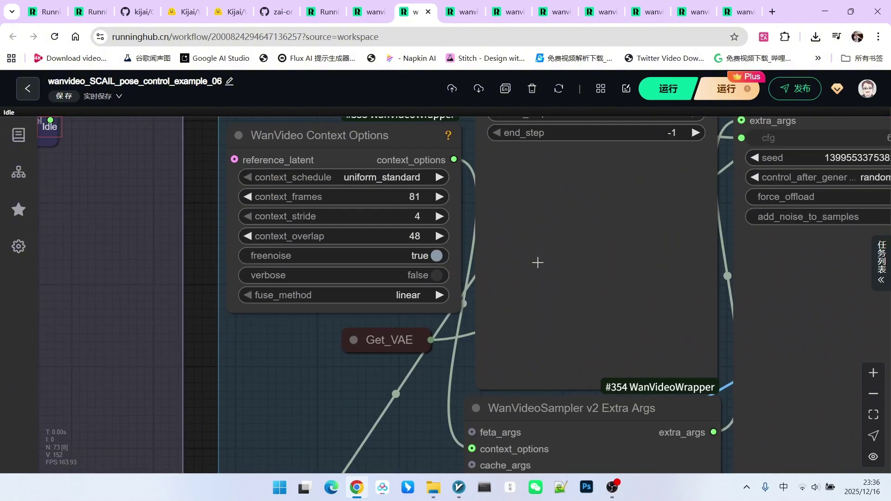
- Review example_06's context options, video loading node and output video in overview
{"action": "left_click_drag", "start_coordinate": [304, 133], "coordinate": [327, 133]}
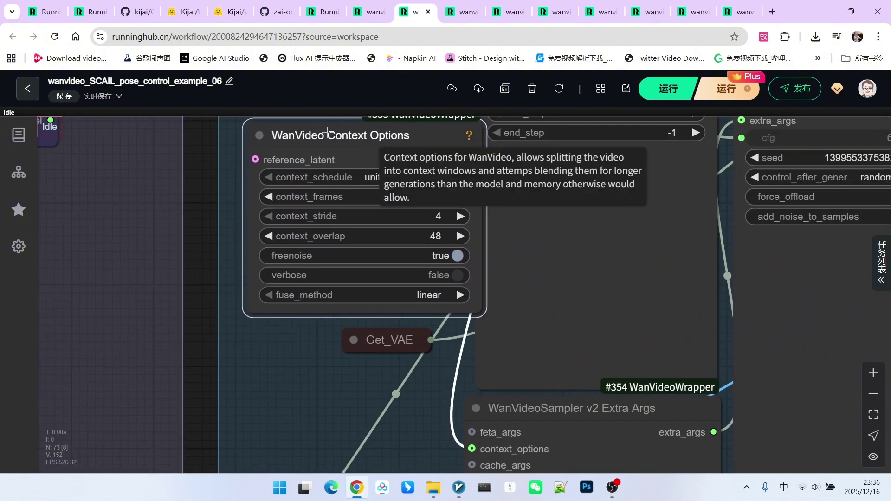
{"action": "scroll", "coordinate": [551, 230], "scroll_direction": "down", "scroll_amount": 3}
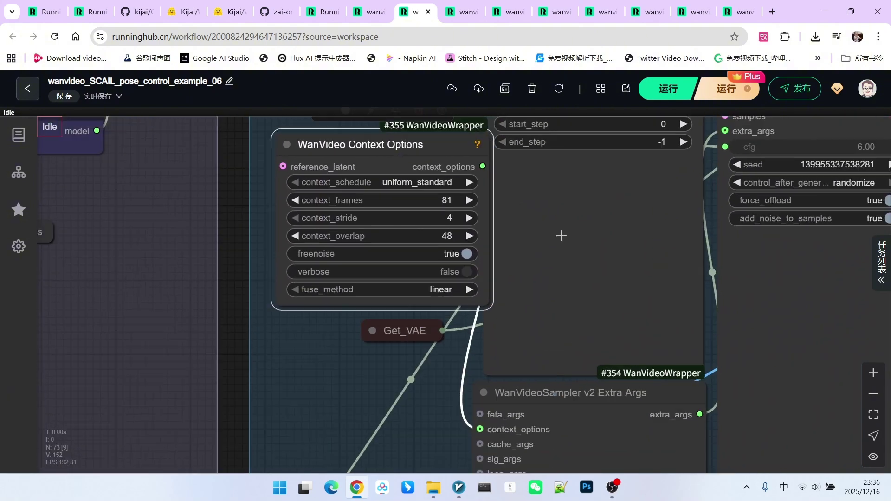
{"action": "scroll", "coordinate": [550, 237], "scroll_direction": "down", "scroll_amount": 5}
{"action": "scroll", "coordinate": [530, 279], "scroll_direction": "down", "scroll_amount": 3}
{"action": "left_click_drag", "start_coordinate": [500, 379], "coordinate": [742, 371]}
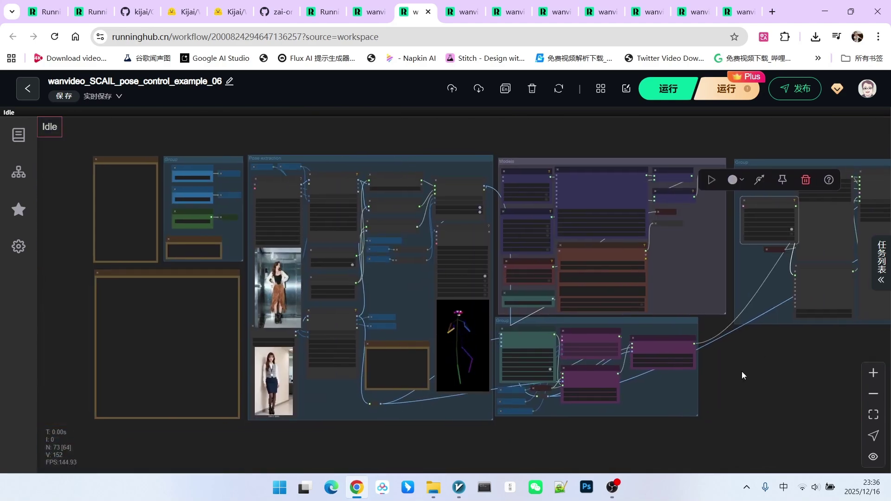
{"action": "scroll", "coordinate": [704, 353], "scroll_direction": "up", "scroll_amount": 2}
{"action": "scroll", "coordinate": [334, 132], "scroll_direction": "up", "scroll_amount": 2}
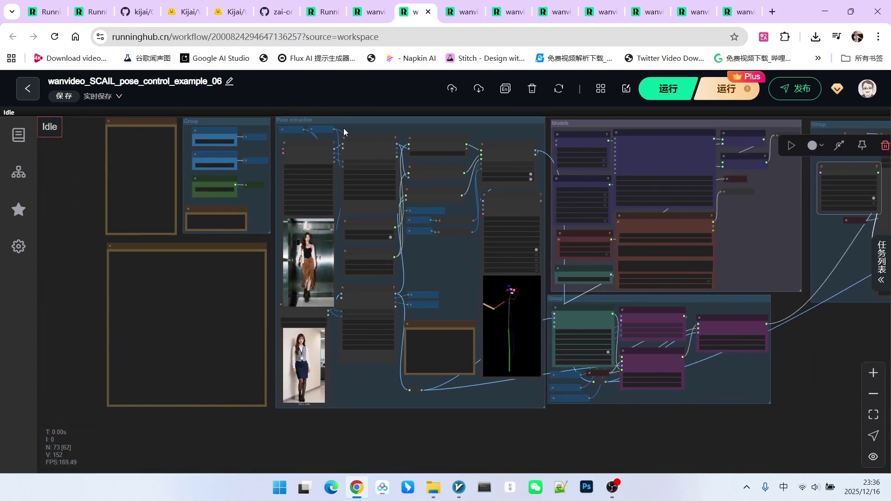
{"action": "scroll", "coordinate": [209, 210], "scroll_direction": "up", "scroll_amount": 4}
{"action": "scroll", "coordinate": [119, 227], "scroll_direction": "up", "scroll_amount": 2}
{"action": "scroll", "coordinate": [312, 235], "scroll_direction": "up", "scroll_amount": 2}
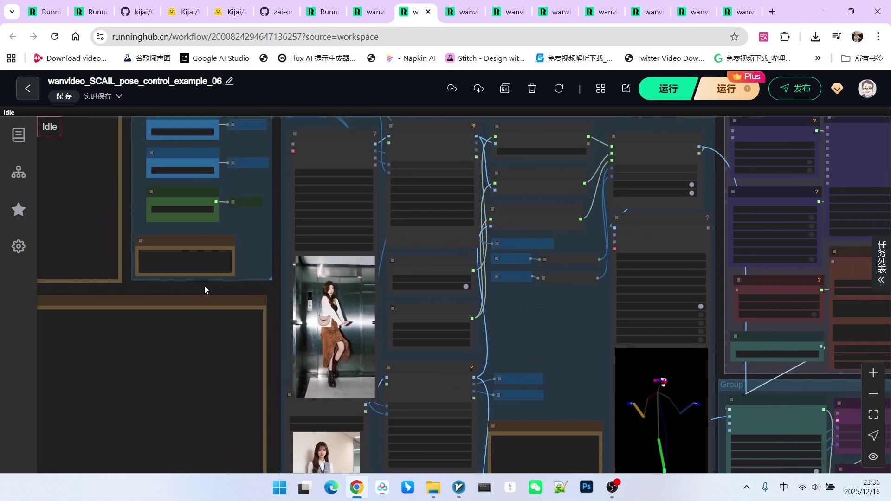
{"action": "scroll", "coordinate": [209, 279], "scroll_direction": "up", "scroll_amount": 4}
{"action": "scroll", "coordinate": [279, 244], "scroll_direction": "up", "scroll_amount": 3}
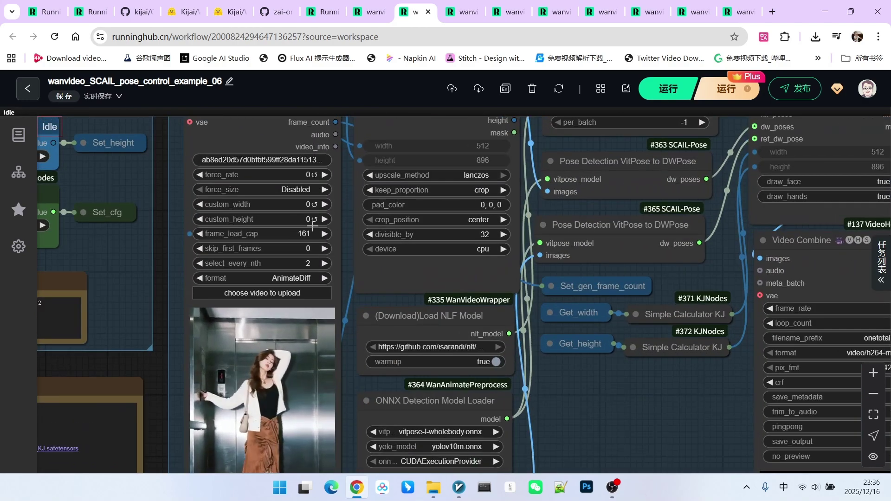
{"action": "scroll", "coordinate": [333, 231], "scroll_direction": "down", "scroll_amount": 3}
{"action": "scroll", "coordinate": [418, 265], "scroll_direction": "down", "scroll_amount": 4}
{"action": "scroll", "coordinate": [494, 301], "scroll_direction": "down", "scroll_amount": 2}
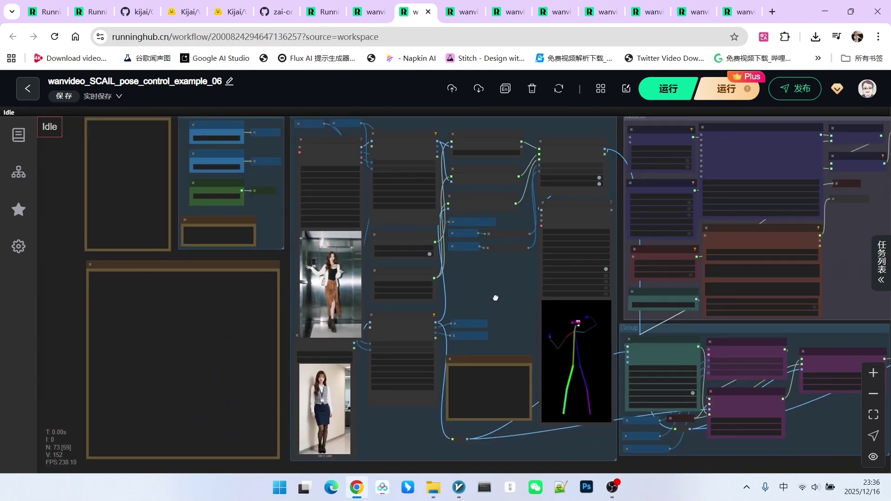
{"action": "scroll", "coordinate": [494, 301], "scroll_direction": "down", "scroll_amount": 3}
{"action": "left_click_drag", "start_coordinate": [460, 403], "coordinate": [665, 287]}
{"action": "scroll", "coordinate": [658, 282], "scroll_direction": "up", "scroll_amount": 3}
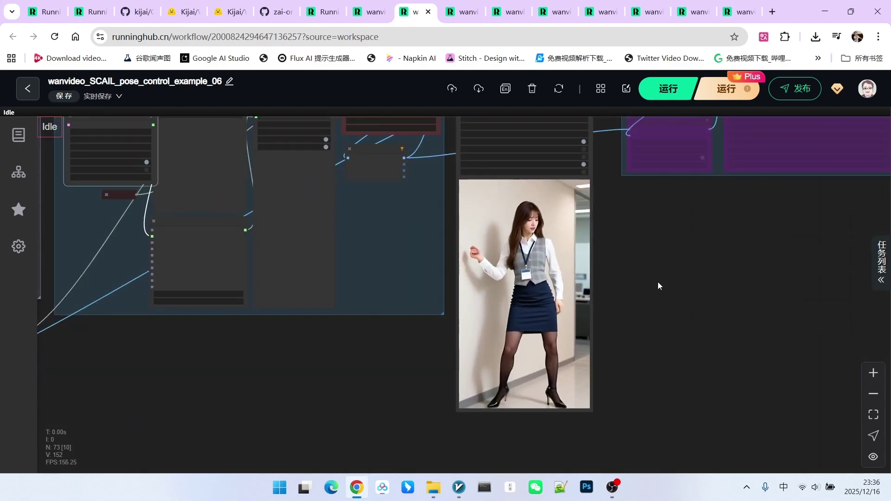
{"action": "scroll", "coordinate": [504, 200], "scroll_direction": "up", "scroll_amount": 3}
{"action": "scroll", "coordinate": [584, 222], "scroll_direction": "up", "scroll_amount": 4}
{"action": "left_click_drag", "start_coordinate": [268, 201], "coordinate": [276, 187]}
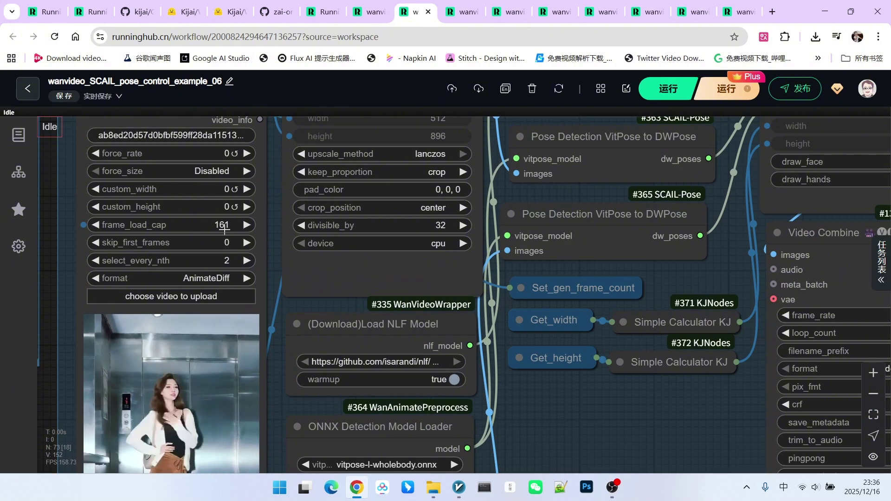
{"action": "scroll", "coordinate": [539, 382], "scroll_direction": "down", "scroll_amount": 5}
{"action": "left_click_drag", "start_coordinate": [587, 378], "coordinate": [539, 382]}
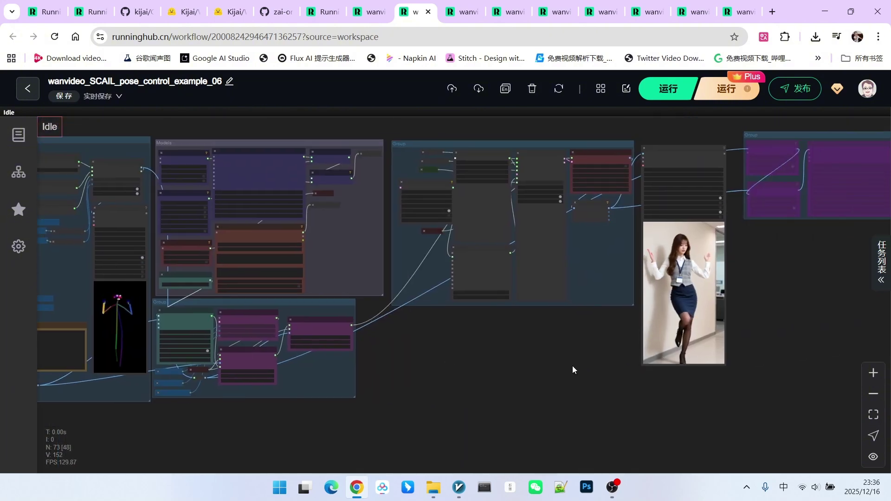
{"action": "scroll", "coordinate": [572, 370], "scroll_direction": "up", "scroll_amount": 2}
{"action": "scroll", "coordinate": [619, 360], "scroll_direction": "up", "scroll_amount": 2}
- Switch to example_02 and inspect its pose extraction nodes, reference images and pose video preview
{"action": "key", "text": "ctrl+Tab"}
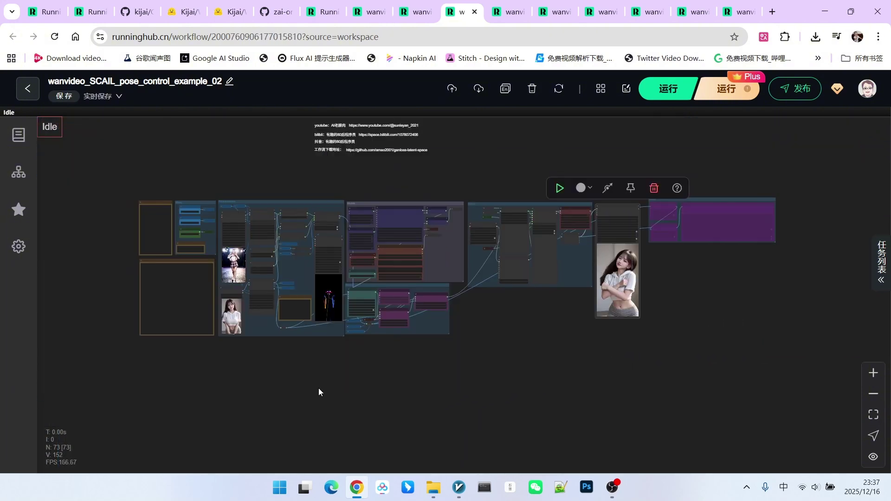
{"action": "scroll", "coordinate": [319, 391], "scroll_direction": "up", "scroll_amount": 1}
{"action": "scroll", "coordinate": [332, 377], "scroll_direction": "up", "scroll_amount": 2}
{"action": "scroll", "coordinate": [302, 383], "scroll_direction": "up", "scroll_amount": 1}
{"action": "scroll", "coordinate": [304, 379], "scroll_direction": "up", "scroll_amount": 2}
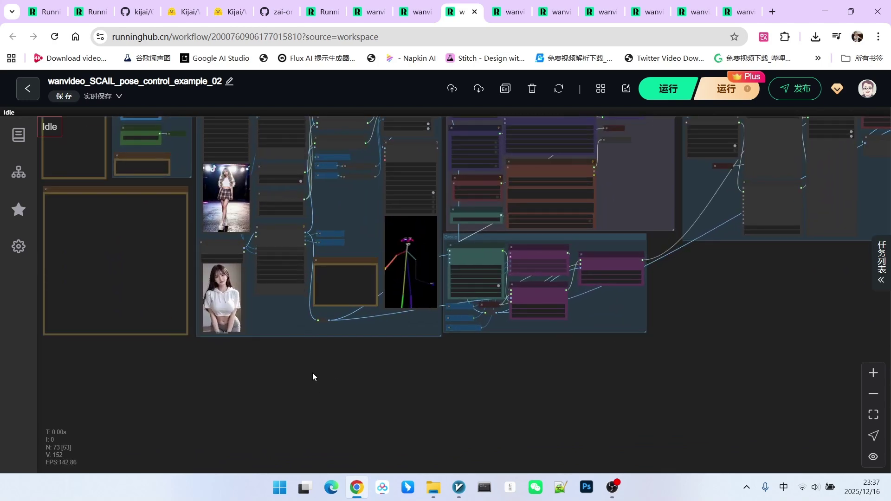
{"action": "scroll", "coordinate": [308, 386], "scroll_direction": "up", "scroll_amount": 2}
{"action": "scroll", "coordinate": [295, 358], "scroll_direction": "up", "scroll_amount": 3}
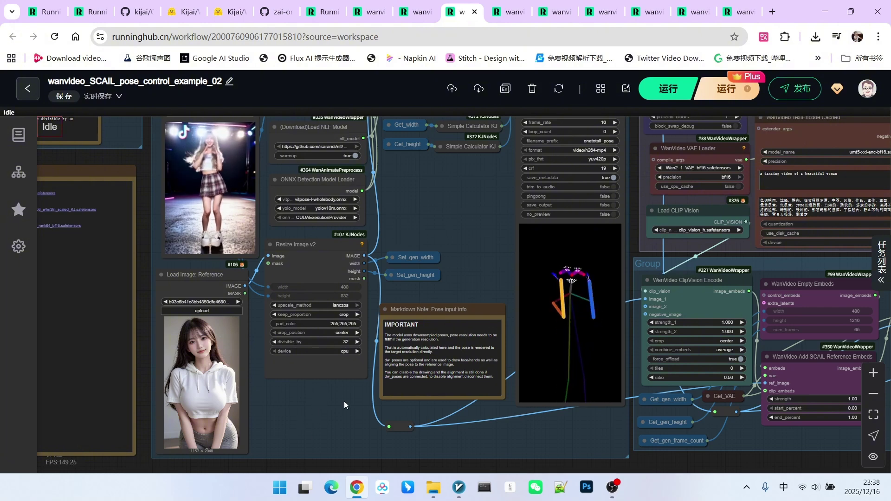
{"action": "scroll", "coordinate": [338, 398], "scroll_direction": "down", "scroll_amount": 2}
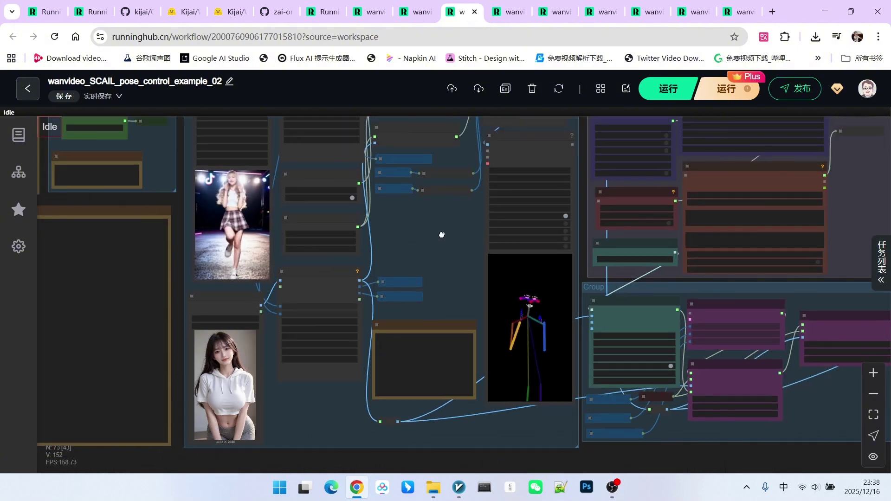
{"action": "mouse_move", "coordinate": [443, 266]}
{"action": "left_mouse_down"}
{"action": "mouse_move", "coordinate": [430, 256]}
{"action": "mouse_move", "coordinate": [425, 292]}
{"action": "left_mouse_up"}
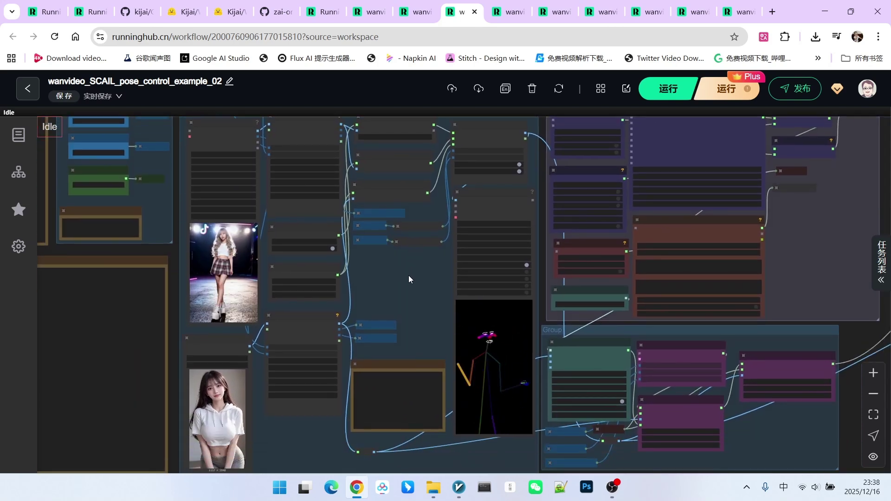
{"action": "scroll", "coordinate": [409, 275], "scroll_direction": "down", "scroll_amount": 1}
{"action": "scroll", "coordinate": [405, 267], "scroll_direction": "up", "scroll_amount": 4}
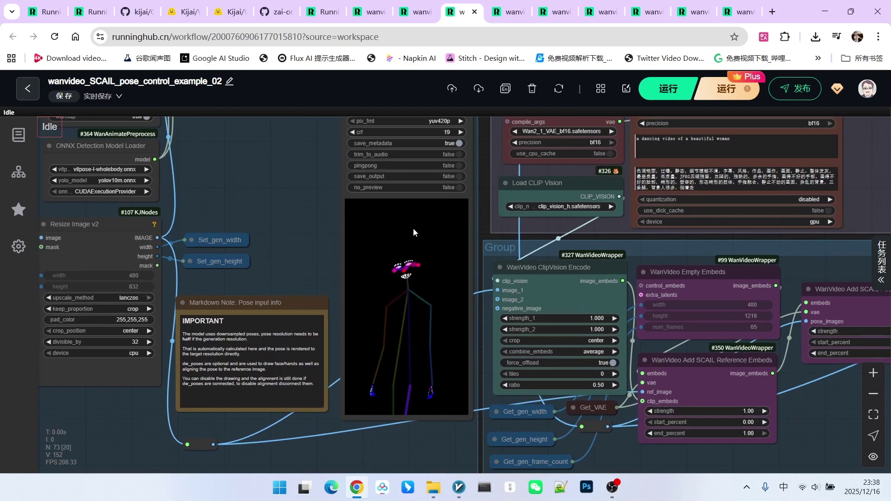
{"action": "scroll", "coordinate": [448, 290], "scroll_direction": "down", "scroll_amount": 5}
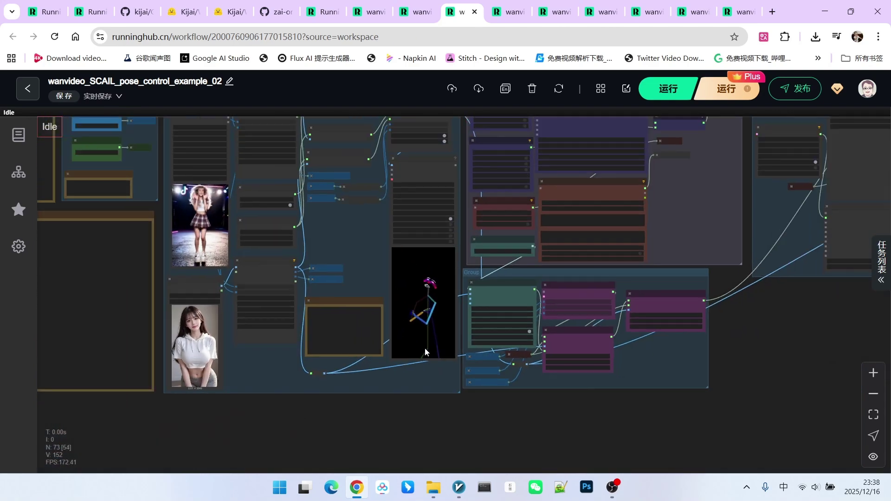
{"action": "left_click_drag", "start_coordinate": [425, 347], "coordinate": [488, 331]}
{"action": "scroll", "coordinate": [593, 341], "scroll_direction": "up", "scroll_amount": 1}
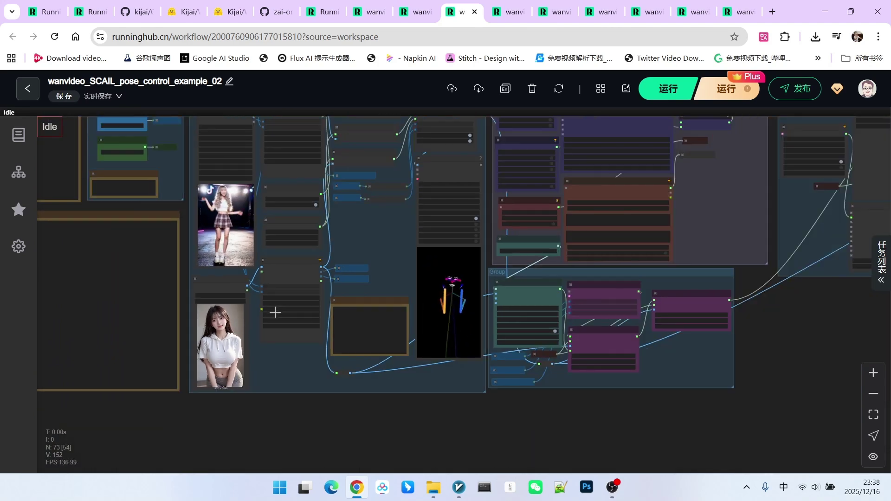
{"action": "mouse_move", "coordinate": [265, 325]}
{"action": "left_mouse_down"}
{"action": "mouse_move", "coordinate": [333, 400]}
{"action": "mouse_move", "coordinate": [468, 288]}
{"action": "mouse_move", "coordinate": [530, 298]}
{"action": "left_mouse_up"}
{"action": "scroll", "coordinate": [333, 400], "scroll_direction": "down", "scroll_amount": 3}
{"action": "scroll", "coordinate": [469, 287], "scroll_direction": "up", "scroll_amount": 5}
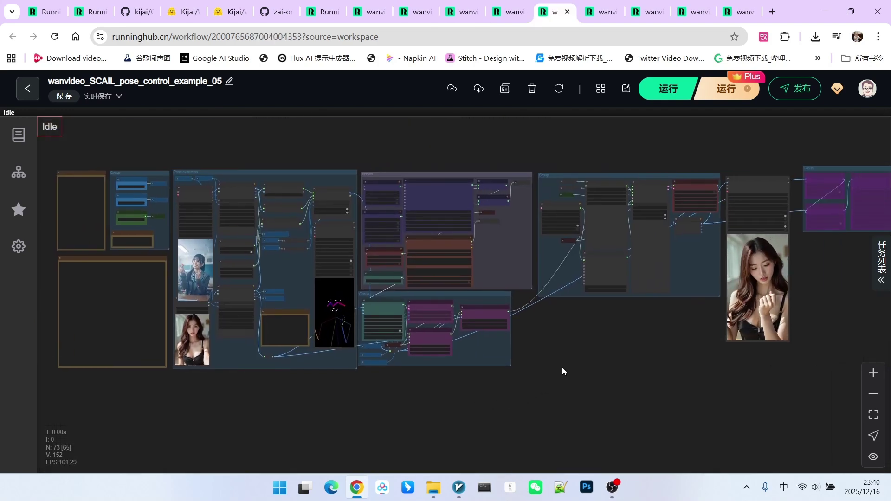
{"action": "scroll", "coordinate": [363, 366], "scroll_direction": "up", "scroll_amount": 3}
{"action": "scroll", "coordinate": [334, 241], "scroll_direction": "up", "scroll_amount": 3}
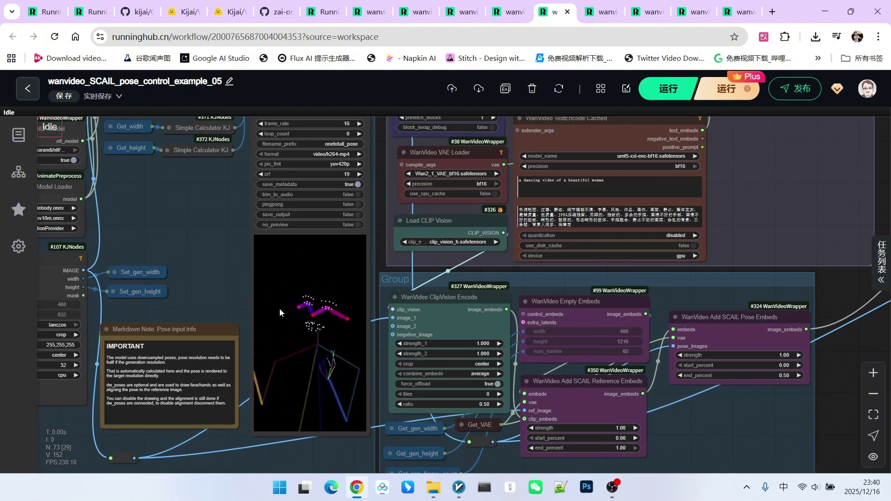
- Compare example_05's input video and reference photo with its output, then move to example_07
{"action": "left_click_drag", "start_coordinate": [339, 303], "coordinate": [253, 226]}
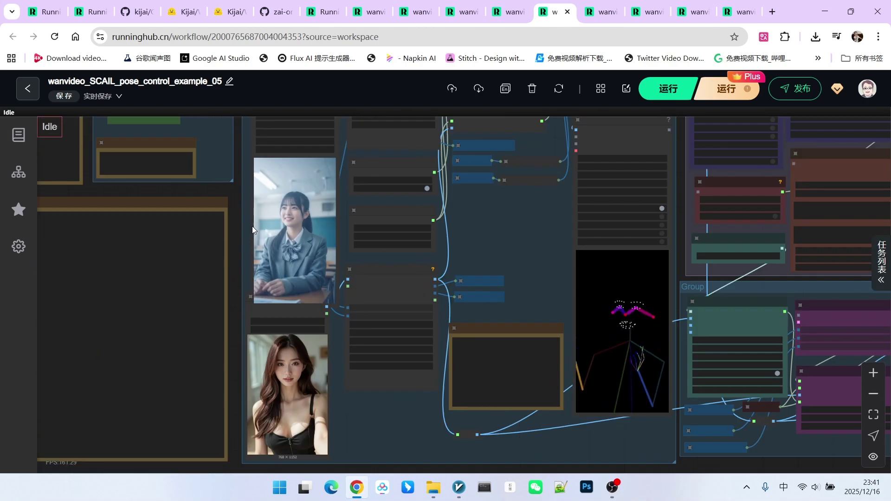
{"action": "scroll", "coordinate": [334, 220], "scroll_direction": "up", "scroll_amount": 2}
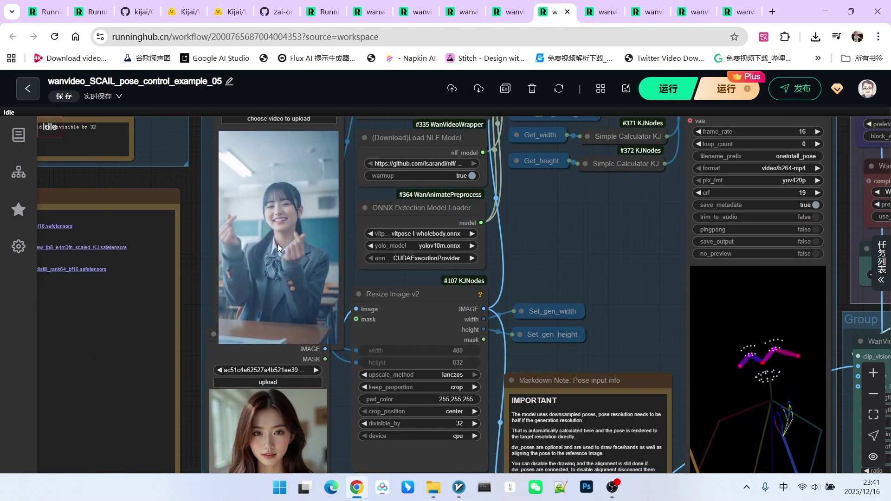
{"action": "scroll", "coordinate": [300, 217], "scroll_direction": "up", "scroll_amount": 2}
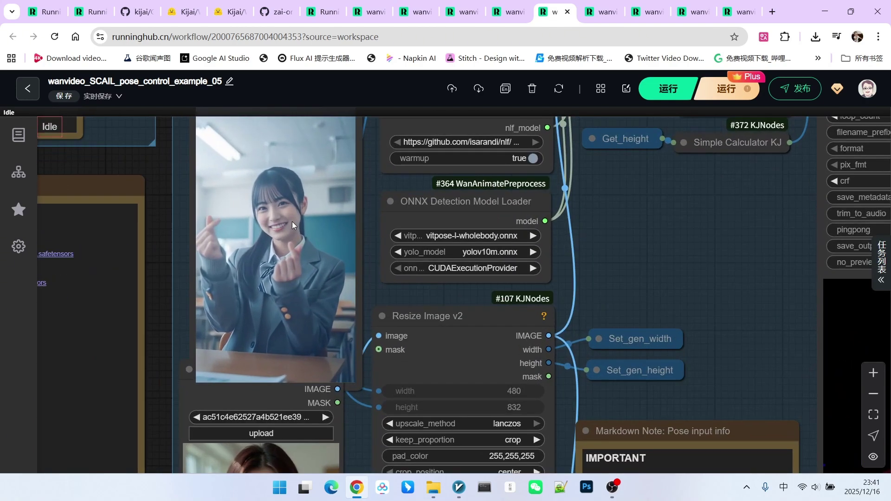
{"action": "scroll", "coordinate": [265, 214], "scroll_direction": "down", "scroll_amount": 3}
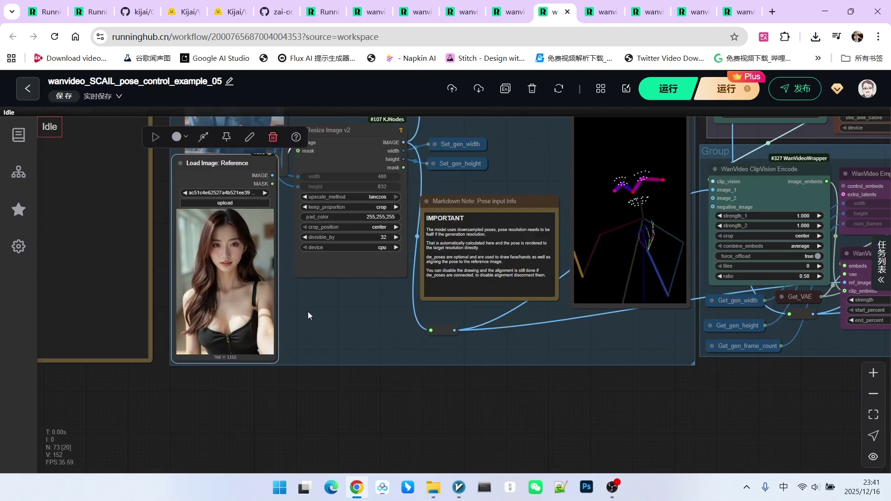
{"action": "scroll", "coordinate": [308, 311], "scroll_direction": "down", "scroll_amount": 2}
{"action": "scroll", "coordinate": [424, 379], "scroll_direction": "down", "scroll_amount": 2}
{"action": "scroll", "coordinate": [586, 387], "scroll_direction": "down", "scroll_amount": 3}
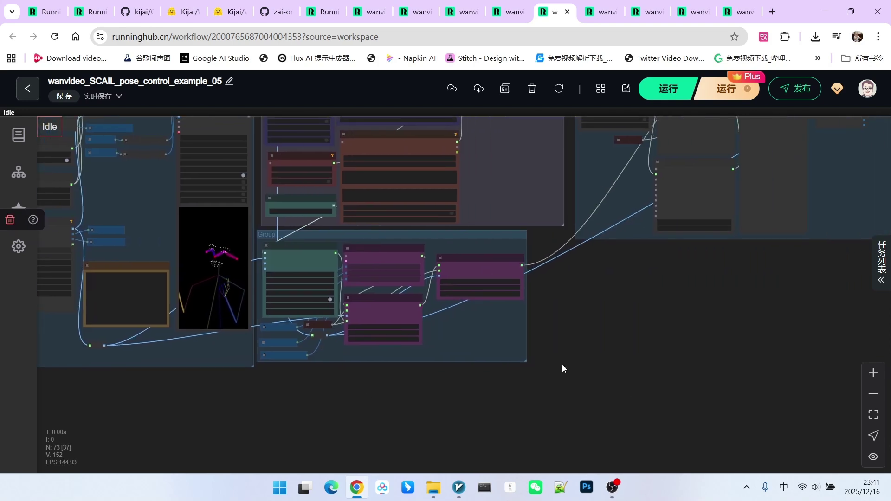
{"action": "left_click_drag", "start_coordinate": [562, 365], "coordinate": [272, 376]}
{"action": "scroll", "coordinate": [662, 346], "scroll_direction": "up", "scroll_amount": 2}
{"action": "scroll", "coordinate": [693, 268], "scroll_direction": "up", "scroll_amount": 2}
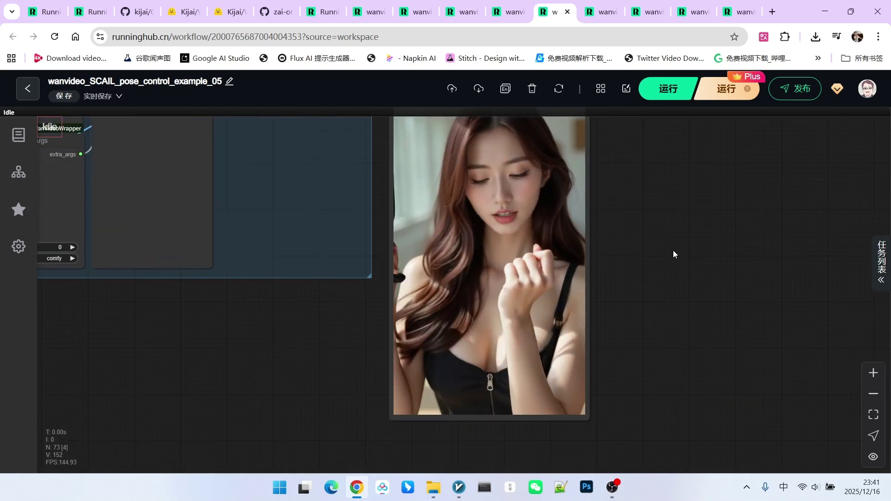
{"action": "scroll", "coordinate": [674, 250], "scroll_direction": "down", "scroll_amount": 1}
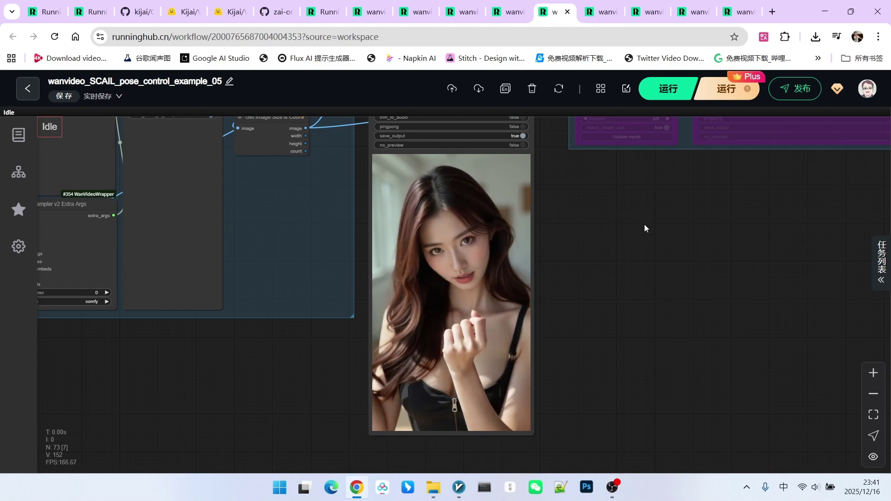
{"action": "scroll", "coordinate": [641, 232], "scroll_direction": "up", "scroll_amount": 1}
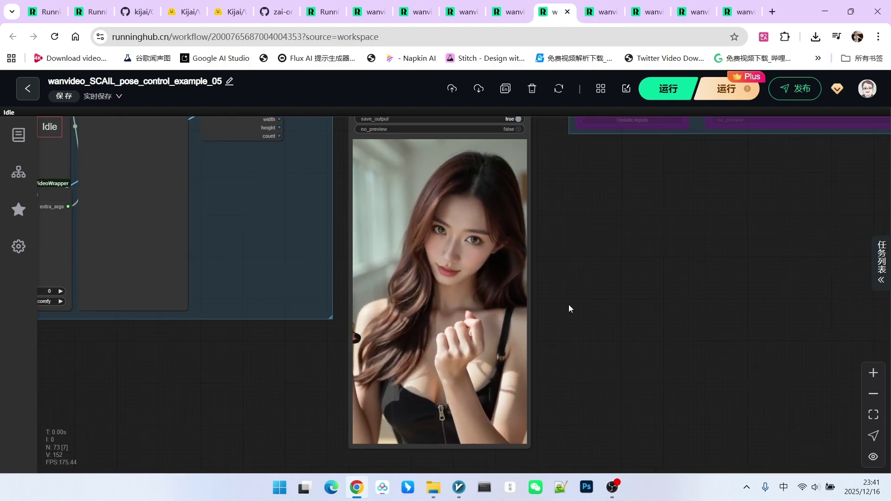
{"action": "scroll", "coordinate": [569, 304], "scroll_direction": "down", "scroll_amount": 3}
{"action": "scroll", "coordinate": [519, 223], "scroll_direction": "up", "scroll_amount": 4}
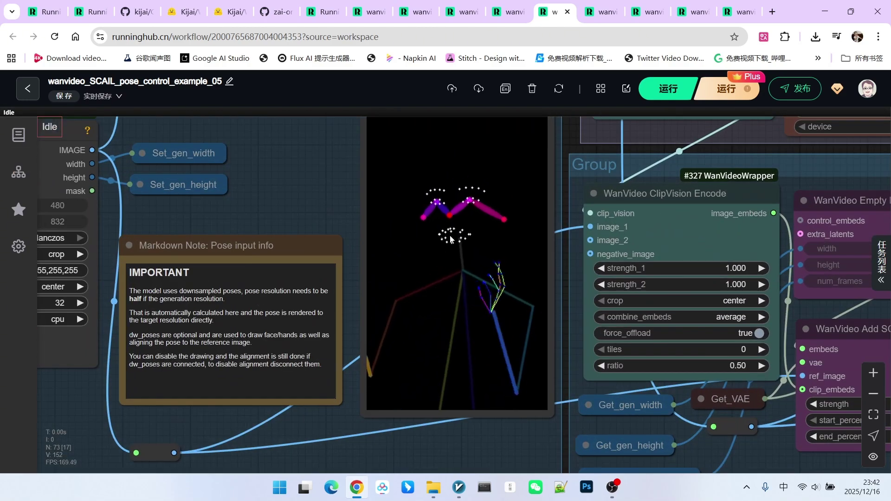
{"action": "scroll", "coordinate": [451, 239], "scroll_direction": "up", "scroll_amount": 1}
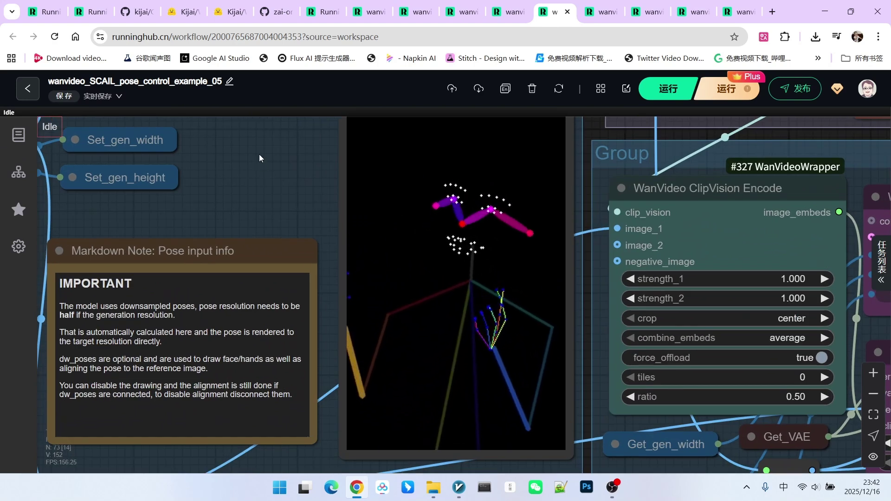
{"action": "key", "text": "ctrl+Tab"}
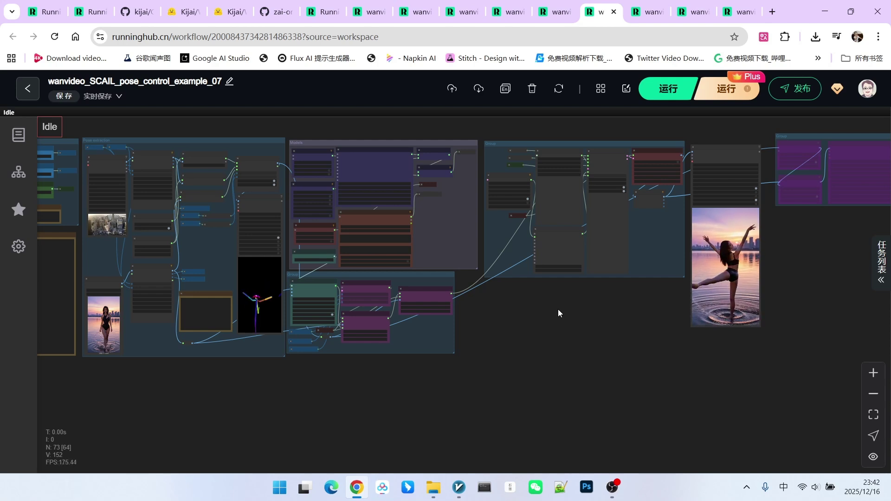
{"action": "scroll", "coordinate": [456, 390], "scroll_direction": "up", "scroll_amount": 1}
{"action": "scroll", "coordinate": [461, 394], "scroll_direction": "up", "scroll_amount": 1}
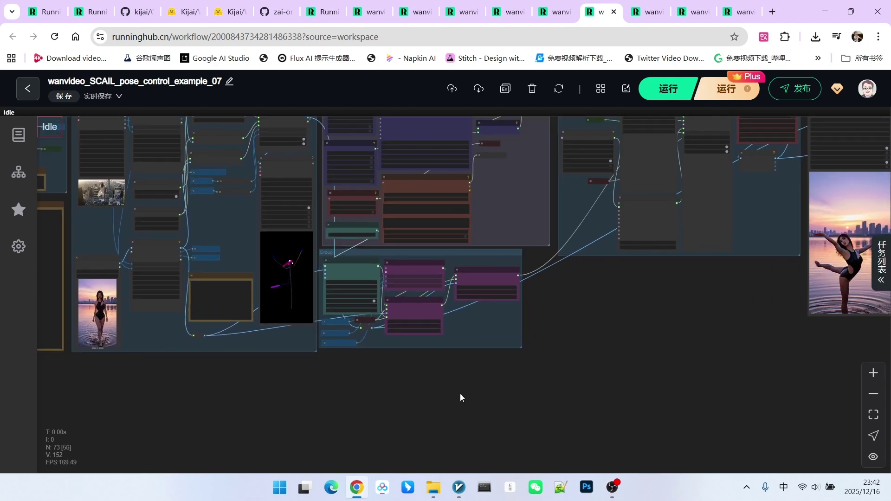
{"action": "left_click_drag", "start_coordinate": [461, 393], "coordinate": [417, 401]}
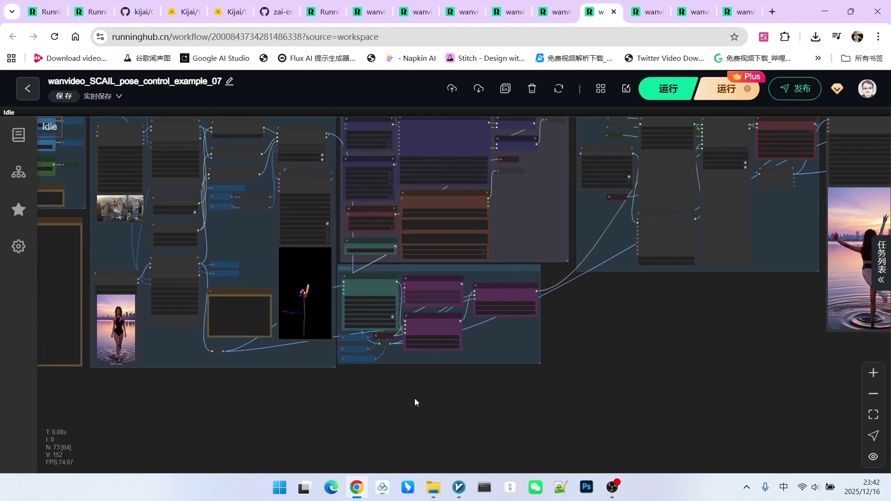
{"action": "scroll", "coordinate": [426, 396], "scroll_direction": "down", "scroll_amount": 1}
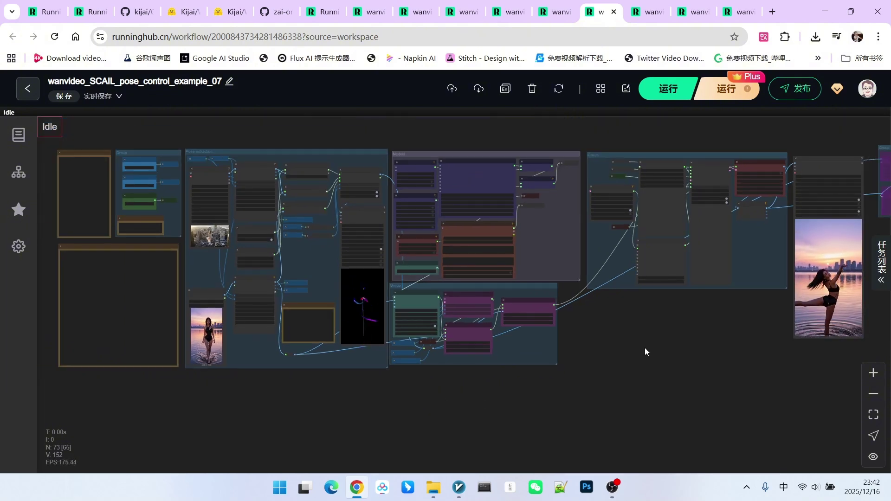
{"action": "scroll", "coordinate": [645, 347], "scroll_direction": "up", "scroll_amount": 1}
{"action": "scroll", "coordinate": [636, 335], "scroll_direction": "up", "scroll_amount": 1}
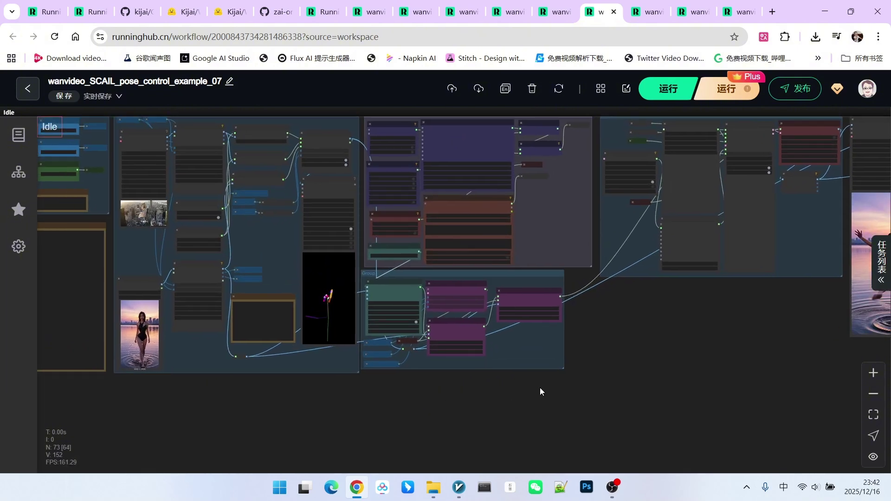
{"action": "scroll", "coordinate": [196, 306], "scroll_direction": "up", "scroll_amount": 8}
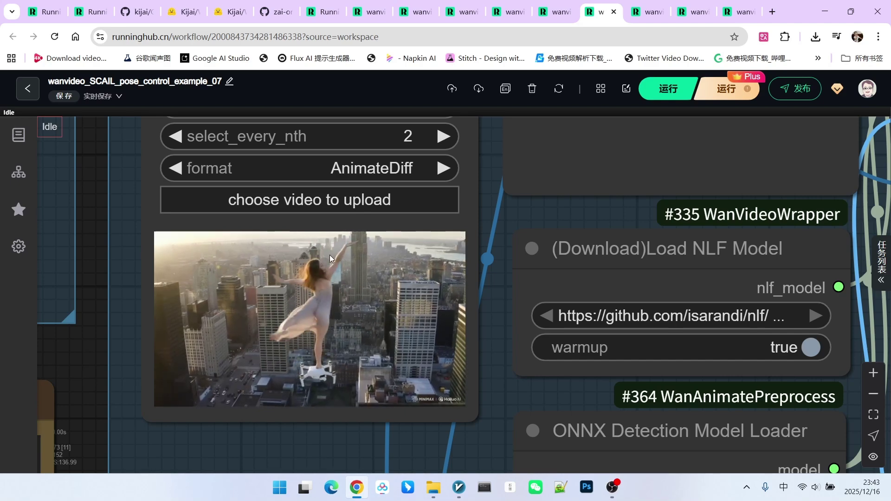
{"action": "scroll", "coordinate": [339, 308], "scroll_direction": "down", "scroll_amount": 5}
{"action": "scroll", "coordinate": [336, 332], "scroll_direction": "down", "scroll_amount": 4}
{"action": "left_click_drag", "start_coordinate": [336, 348], "coordinate": [431, 209]}
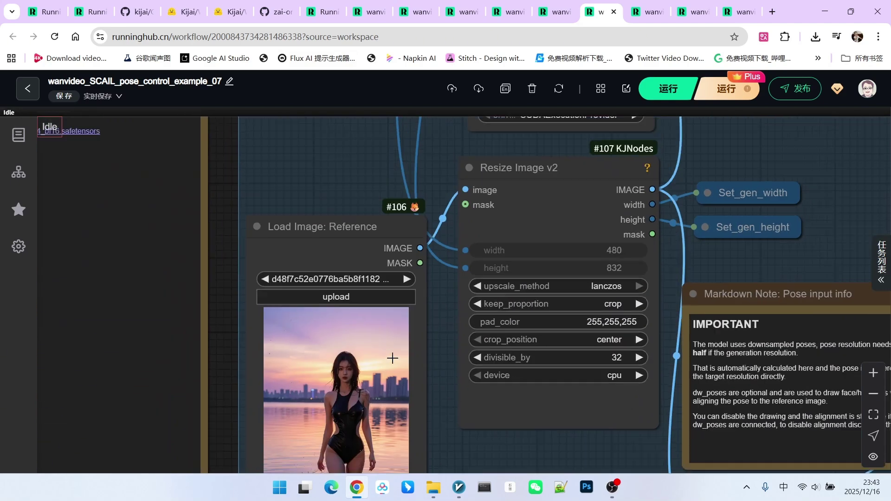
{"action": "scroll", "coordinate": [433, 365], "scroll_direction": "up", "scroll_amount": 3}
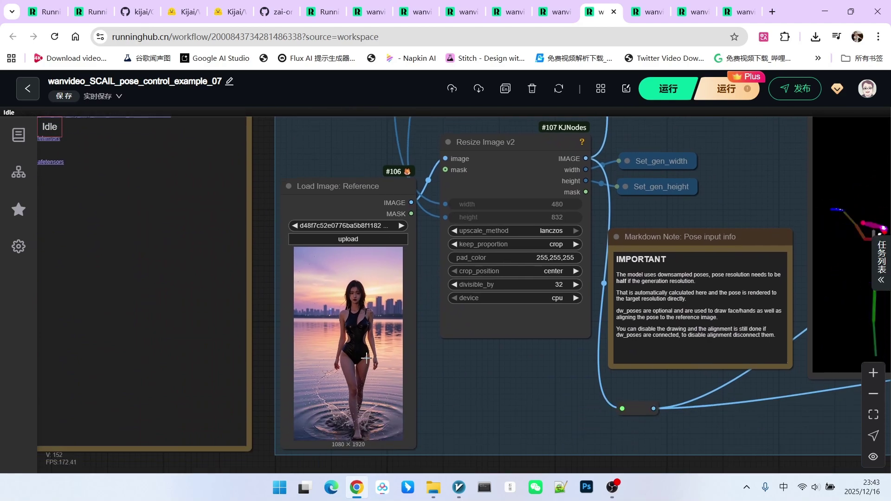
{"action": "scroll", "coordinate": [366, 358], "scroll_direction": "down", "scroll_amount": 3}
{"action": "scroll", "coordinate": [488, 349], "scroll_direction": "down", "scroll_amount": 3}
{"action": "scroll", "coordinate": [589, 384], "scroll_direction": "up", "scroll_amount": 3}
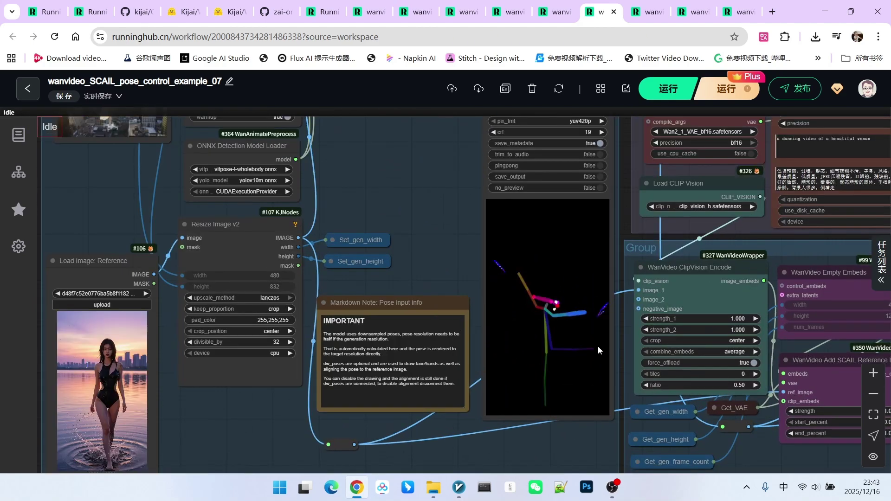
{"action": "scroll", "coordinate": [506, 303], "scroll_direction": "up", "scroll_amount": 3}
{"action": "scroll", "coordinate": [549, 307], "scroll_direction": "down", "scroll_amount": 4}
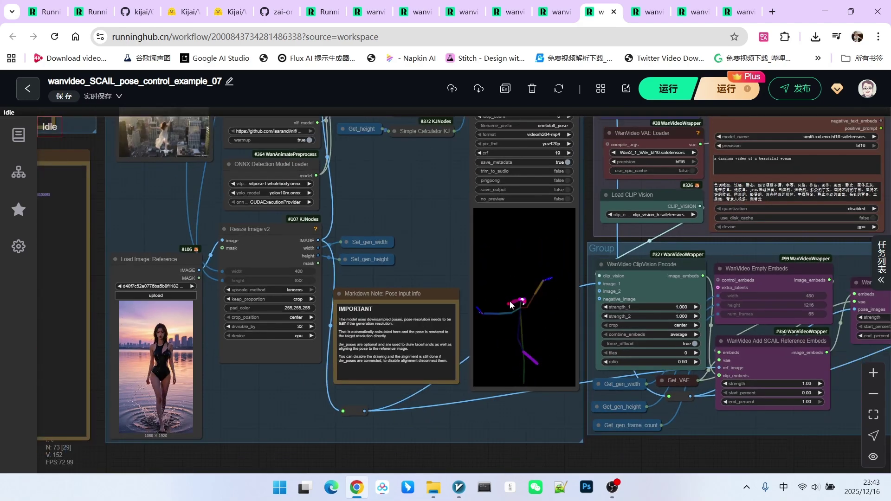
{"action": "scroll", "coordinate": [511, 305], "scroll_direction": "down", "scroll_amount": 3}
{"action": "left_click_drag", "start_coordinate": [617, 442], "coordinate": [488, 383]}
{"action": "left_click_drag", "start_coordinate": [596, 378], "coordinate": [418, 376]}
{"action": "scroll", "coordinate": [596, 249], "scroll_direction": "up", "scroll_amount": 5}
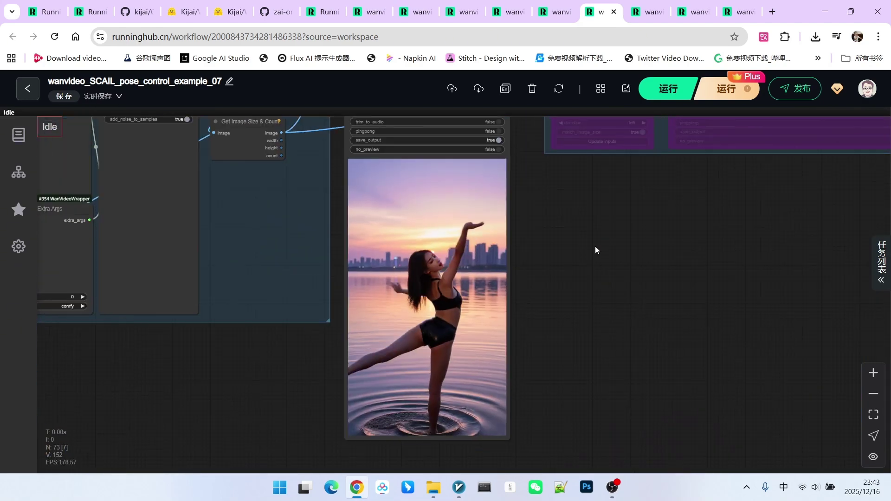
{"action": "left_click_drag", "start_coordinate": [575, 268], "coordinate": [577, 241]}
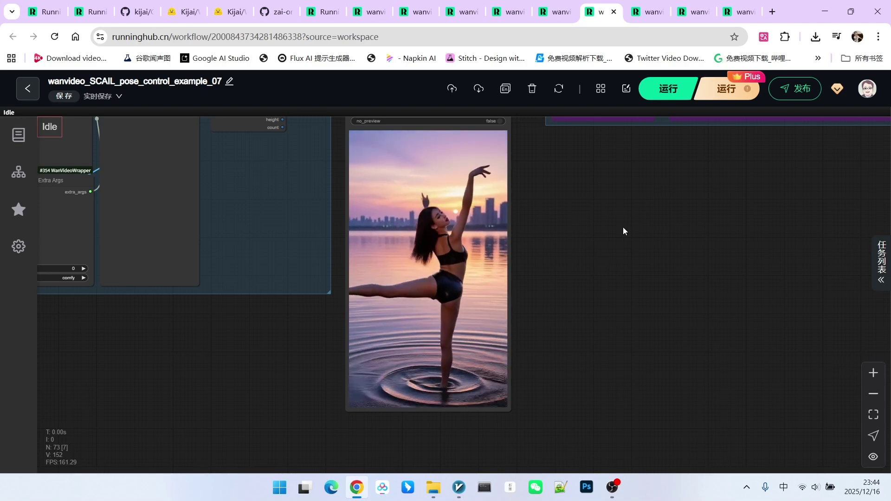
{"action": "scroll", "coordinate": [551, 273], "scroll_direction": "up", "scroll_amount": 2}
{"action": "left_click_drag", "start_coordinate": [580, 260], "coordinate": [319, 269]}
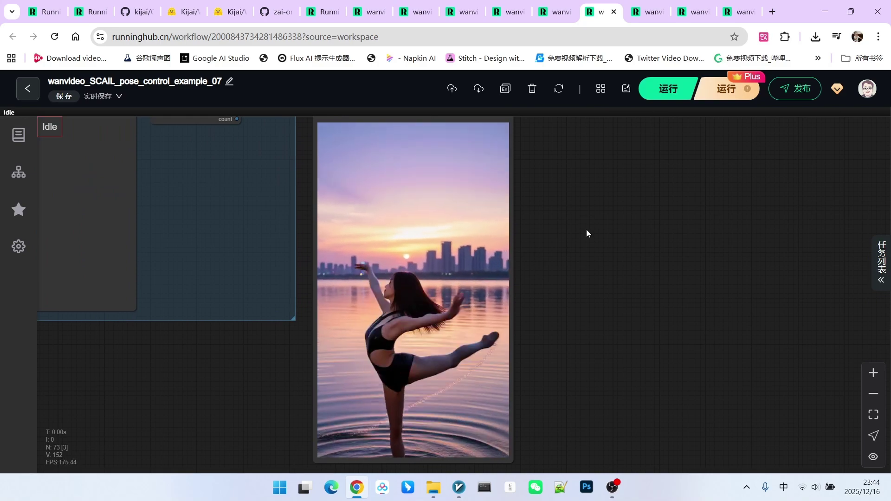
{"action": "scroll", "coordinate": [618, 217], "scroll_direction": "up", "scroll_amount": 1}
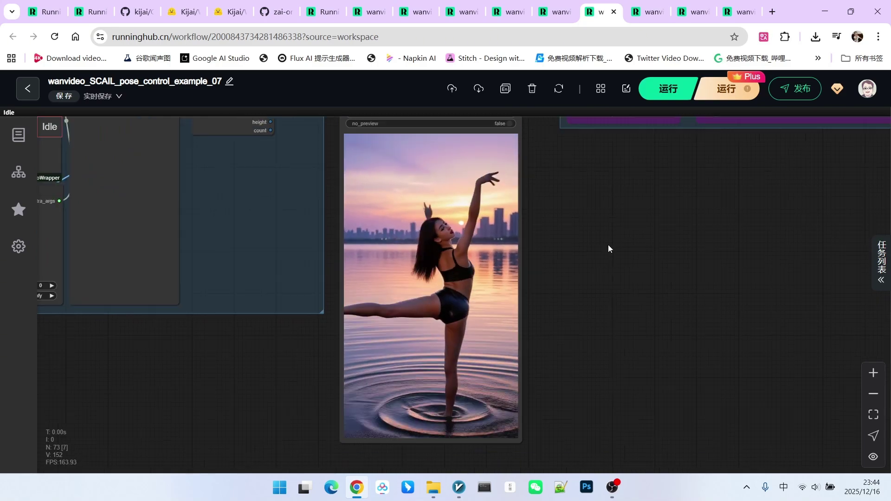
{"action": "scroll", "coordinate": [608, 244], "scroll_direction": "down", "scroll_amount": 1}
{"action": "scroll", "coordinate": [608, 244], "scroll_direction": "up", "scroll_amount": 1}
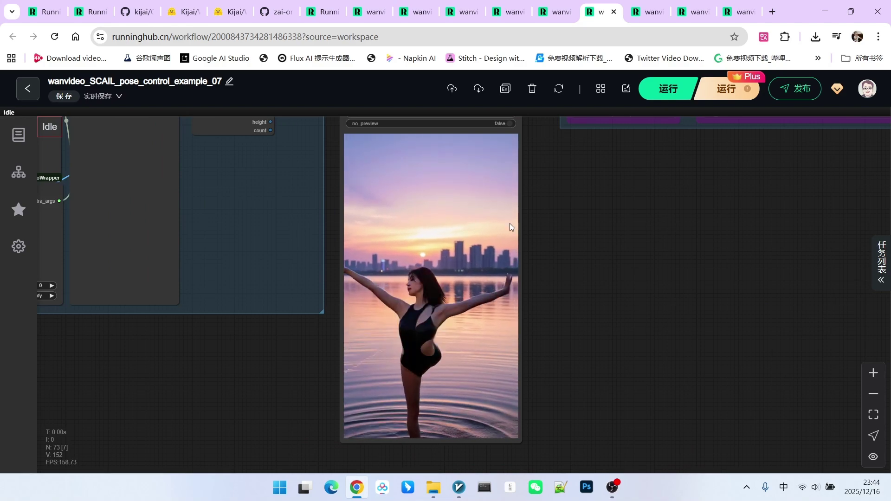
{"action": "scroll", "coordinate": [630, 235], "scroll_direction": "down", "scroll_amount": 2}
{"action": "scroll", "coordinate": [522, 279], "scroll_direction": "down", "scroll_amount": 2}
{"action": "scroll", "coordinate": [487, 317], "scroll_direction": "up", "scroll_amount": 3}
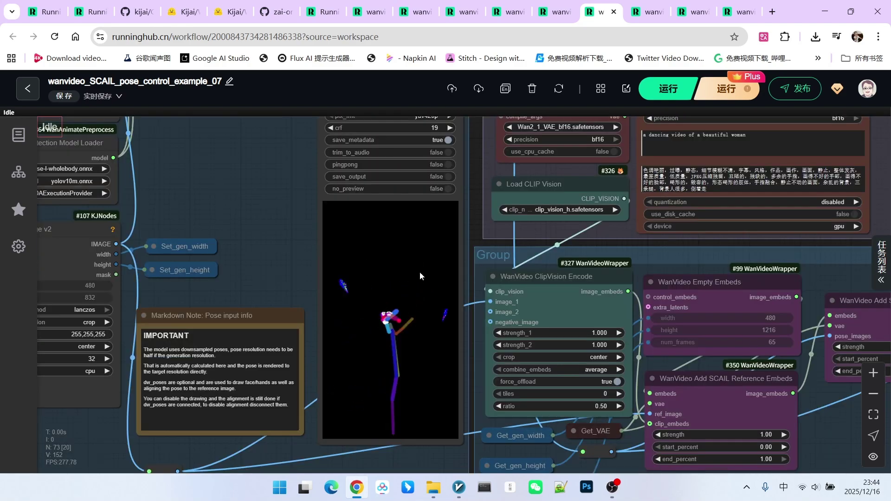
{"action": "scroll", "coordinate": [420, 272], "scroll_direction": "up", "scroll_amount": 2}
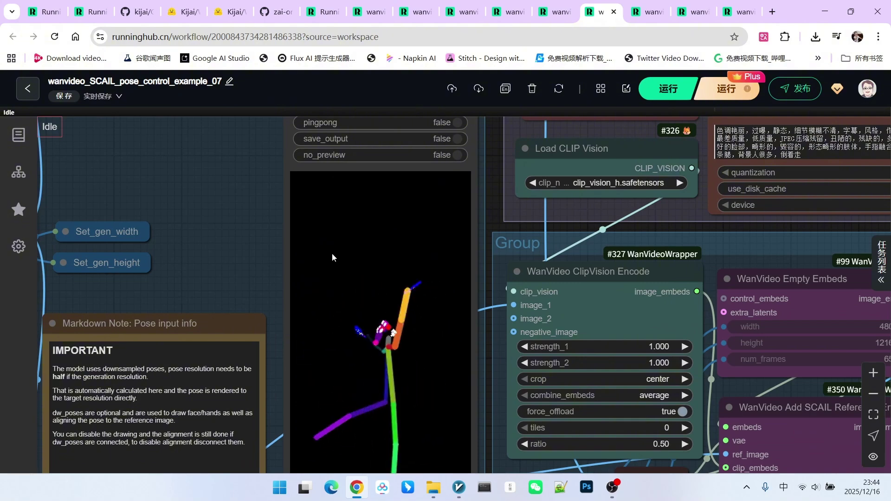
{"action": "scroll", "coordinate": [332, 253], "scroll_direction": "down", "scroll_amount": 5}
- Pan across the whole example 07 workflow overview
{"action": "left_click_drag", "start_coordinate": [487, 279], "coordinate": [718, 328]}
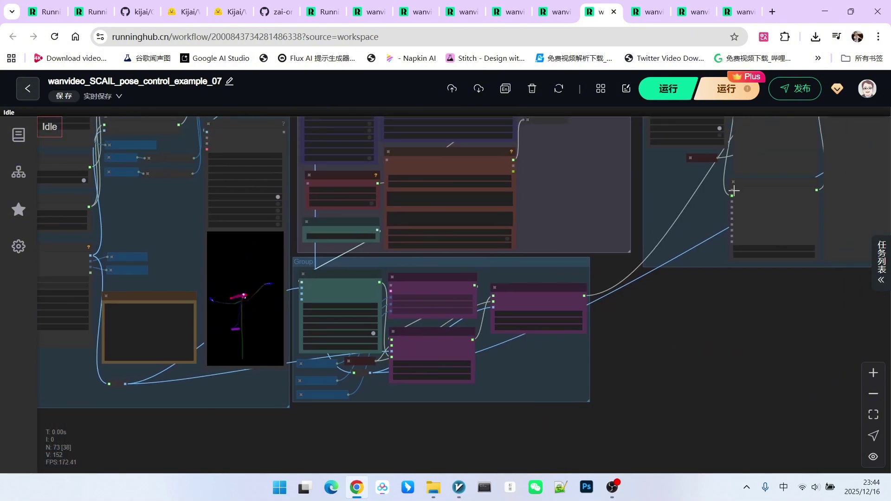
- Switch to the example 09 caped-warrior workflow via its browser tab
{"action": "left_click", "coordinate": [648, 12]}
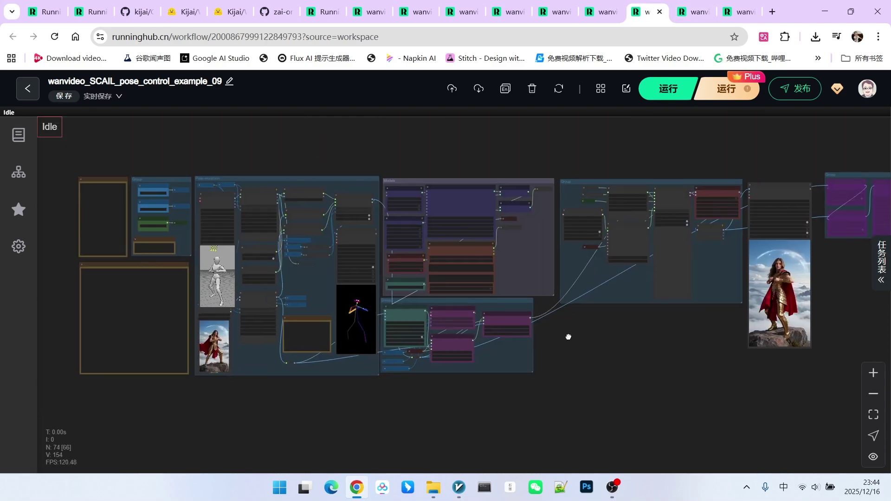
{"action": "scroll", "coordinate": [284, 233], "scroll_direction": "up", "scroll_amount": 3}
{"action": "scroll", "coordinate": [221, 303], "scroll_direction": "up", "scroll_amount": 3}
{"action": "scroll", "coordinate": [238, 326], "scroll_direction": "up", "scroll_amount": 1}
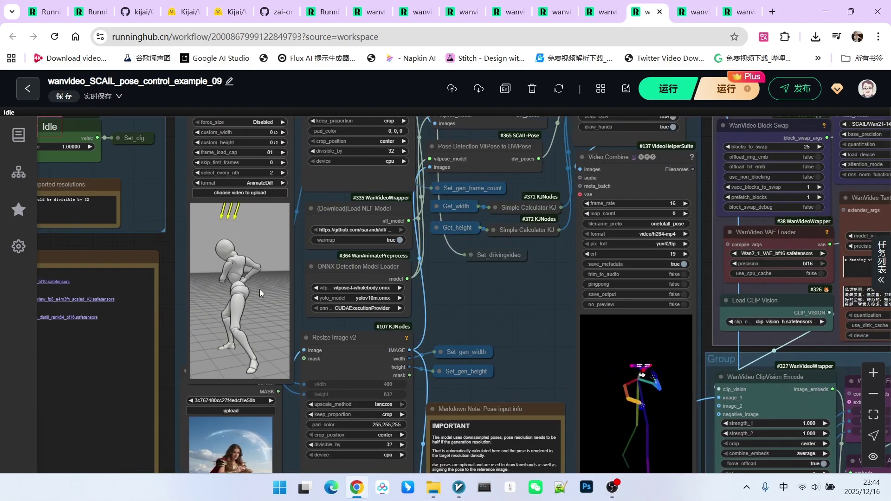
{"action": "scroll", "coordinate": [215, 209], "scroll_direction": "up", "scroll_amount": 4}
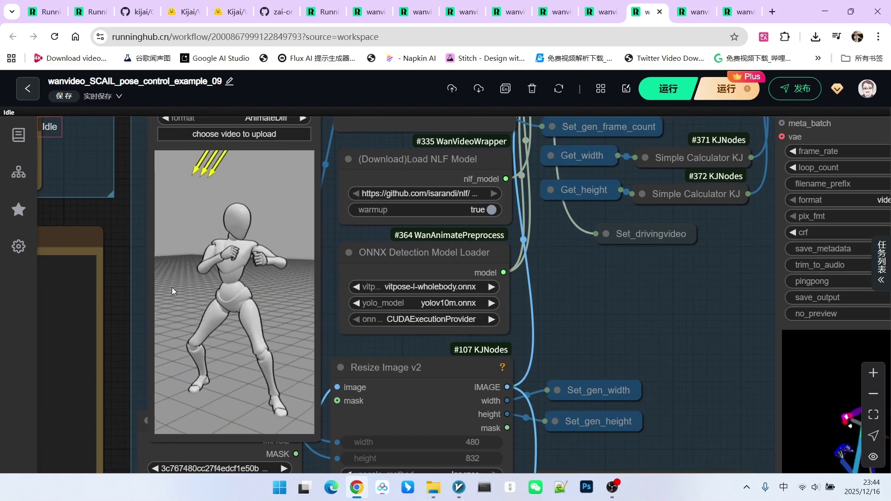
{"action": "scroll", "coordinate": [255, 261], "scroll_direction": "down", "scroll_amount": 5}
{"action": "scroll", "coordinate": [240, 373], "scroll_direction": "up", "scroll_amount": 3}
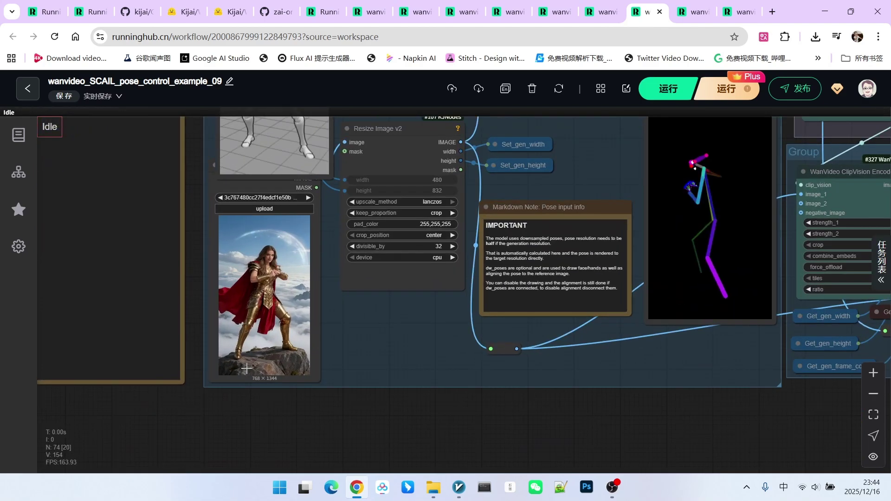
{"action": "scroll", "coordinate": [279, 278], "scroll_direction": "up", "scroll_amount": 4}
{"action": "scroll", "coordinate": [278, 279], "scroll_direction": "down", "scroll_amount": 5}
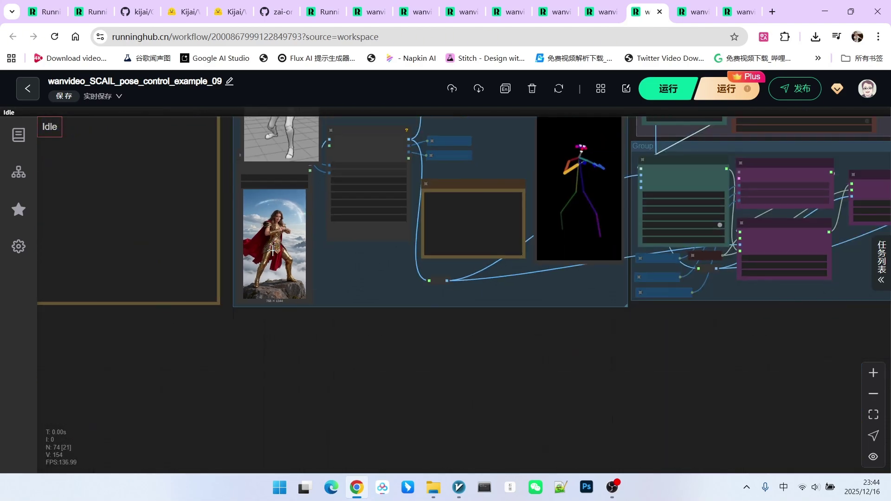
{"action": "scroll", "coordinate": [348, 243], "scroll_direction": "up", "scroll_amount": 5}
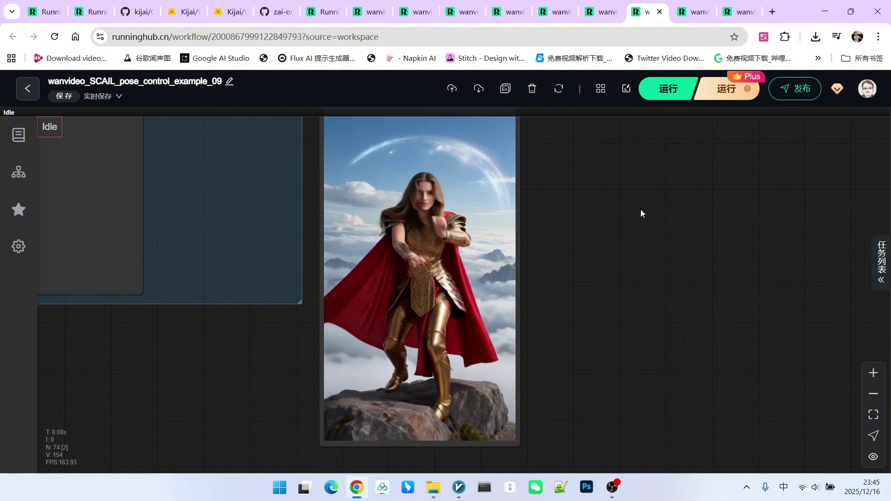
{"action": "scroll", "coordinate": [637, 210], "scroll_direction": "down", "scroll_amount": 1}
{"action": "scroll", "coordinate": [598, 189], "scroll_direction": "down", "scroll_amount": 1}
{"action": "key", "text": "ctrl+Tab"}
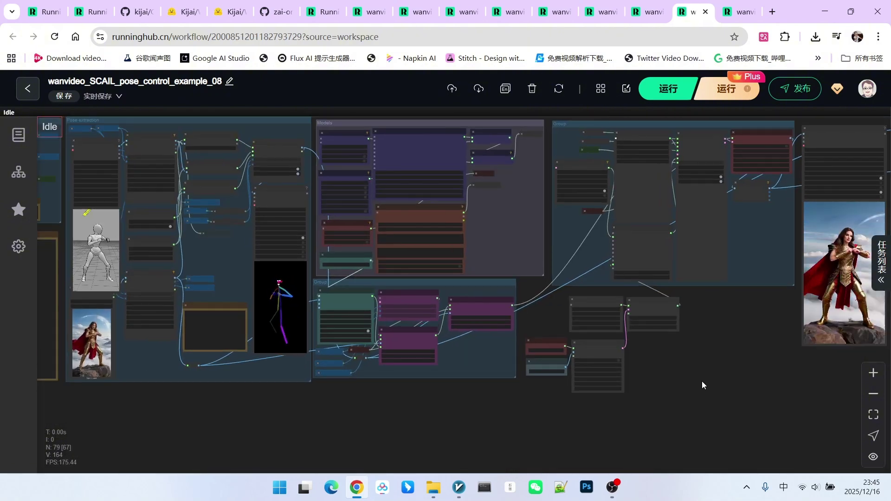
{"action": "scroll", "coordinate": [702, 381], "scroll_direction": "up", "scroll_amount": 2}
{"action": "scroll", "coordinate": [706, 368], "scroll_direction": "up", "scroll_amount": 3}
{"action": "scroll", "coordinate": [696, 351], "scroll_direction": "up", "scroll_amount": 3}
{"action": "left_click_drag", "start_coordinate": [691, 344], "coordinate": [667, 310]}
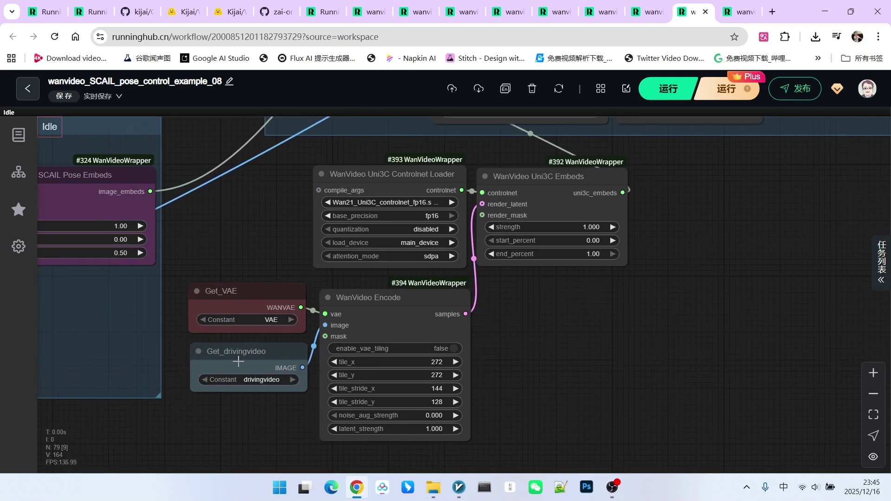
{"action": "left_click", "coordinate": [258, 358]}
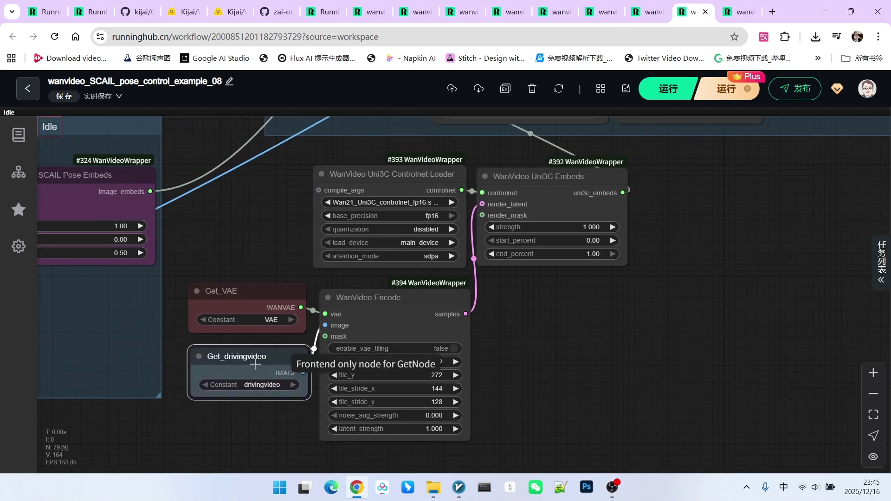
{"action": "mouse_move", "coordinate": [397, 302]}
{"action": "left_mouse_down"}
{"action": "mouse_move", "coordinate": [405, 297]}
{"action": "mouse_move", "coordinate": [397, 317]}
{"action": "left_mouse_up"}
{"action": "left_click", "coordinate": [397, 192]}
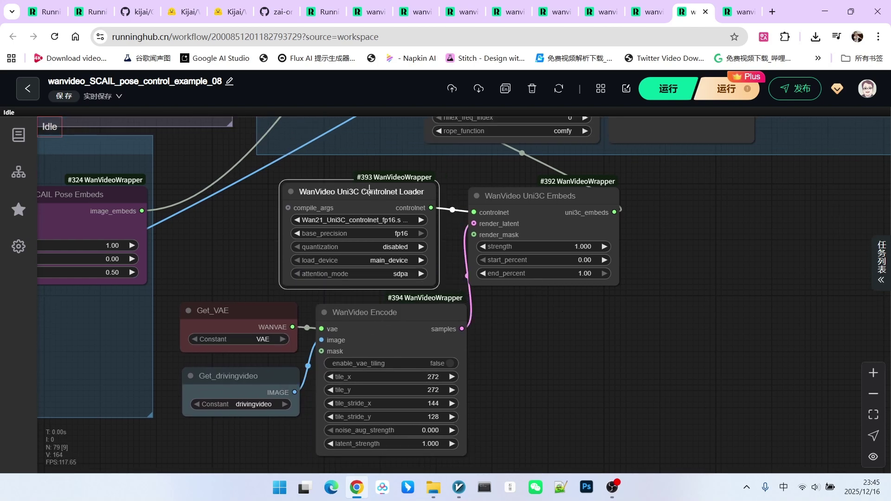
{"action": "scroll", "coordinate": [522, 244], "scroll_direction": "down", "scroll_amount": 3}
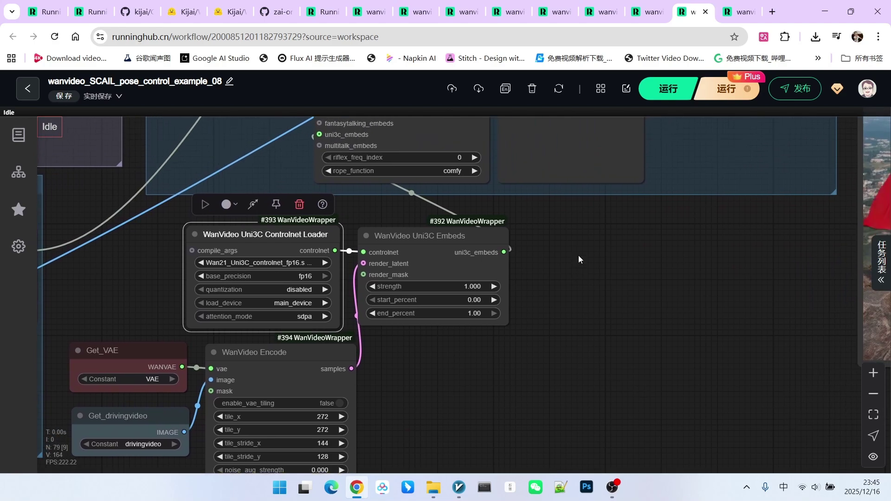
{"action": "mouse_move", "coordinate": [578, 256]}
{"action": "left_mouse_down"}
{"action": "mouse_move", "coordinate": [578, 275]}
{"action": "mouse_move", "coordinate": [488, 390]}
{"action": "left_mouse_up"}
{"action": "scroll", "coordinate": [400, 298], "scroll_direction": "up", "scroll_amount": 5}
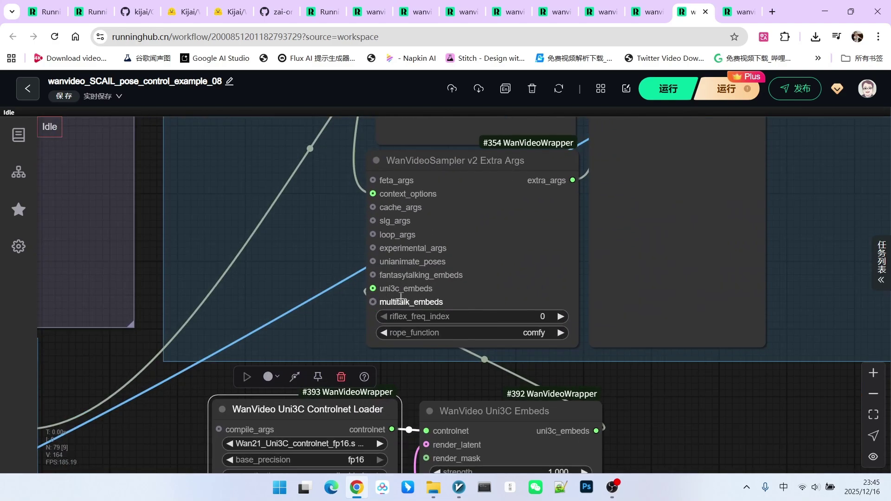
{"action": "scroll", "coordinate": [401, 289], "scroll_direction": "down", "scroll_amount": 5}
{"action": "left_click_drag", "start_coordinate": [766, 209], "coordinate": [487, 209]}
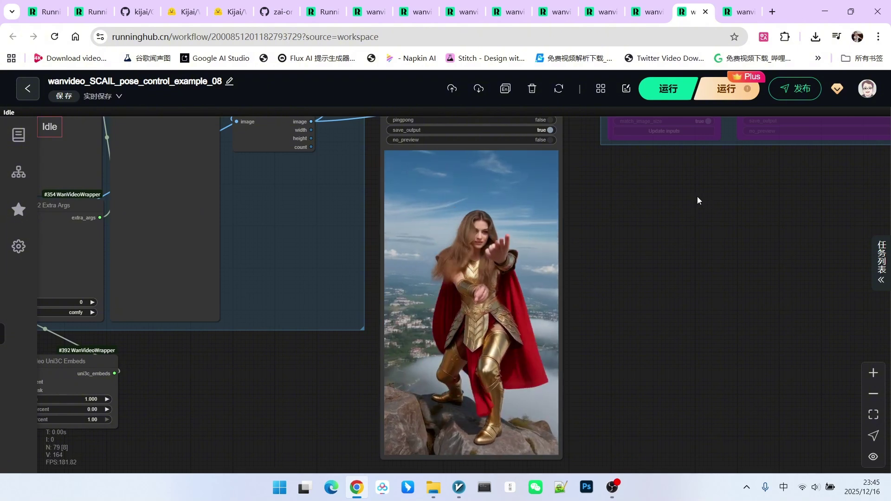
{"action": "scroll", "coordinate": [697, 196], "scroll_direction": "down", "scroll_amount": 8}
{"action": "left_click_drag", "start_coordinate": [673, 208], "coordinate": [641, 142]}
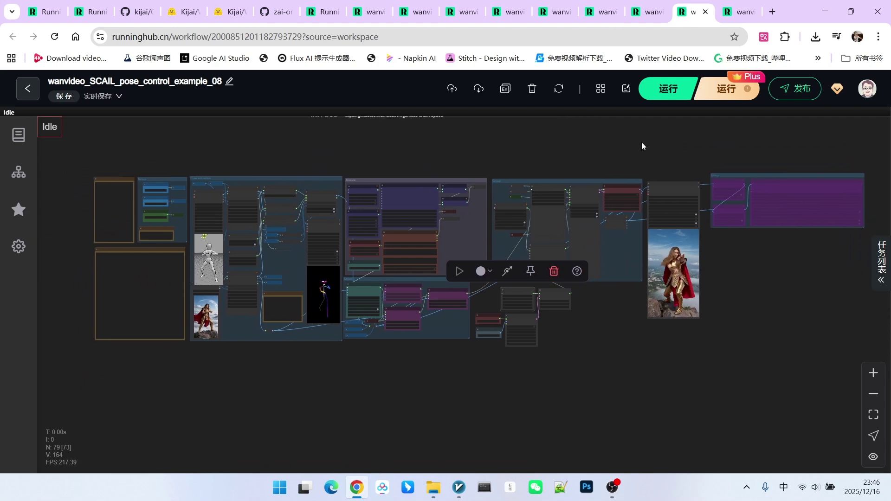